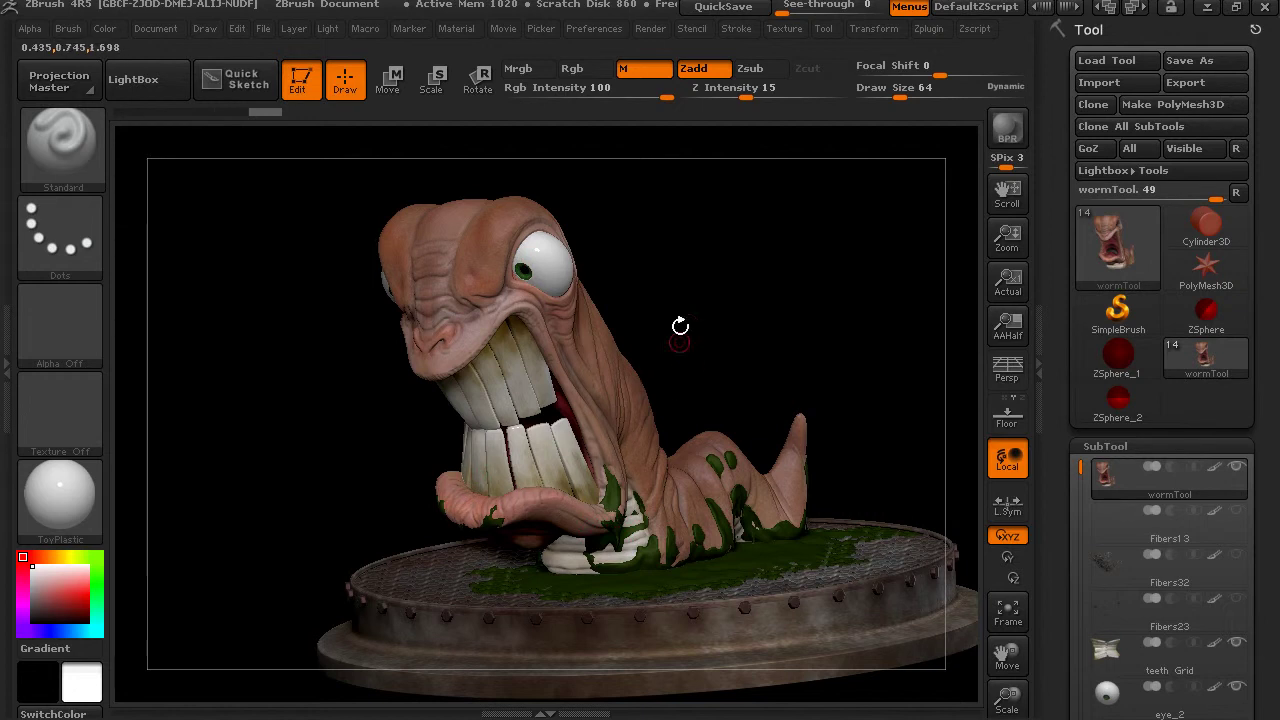
# Duplicate the wormTool subtool
pyautogui.moveTo(733, 351); pyautogui.dragTo(802, 345)
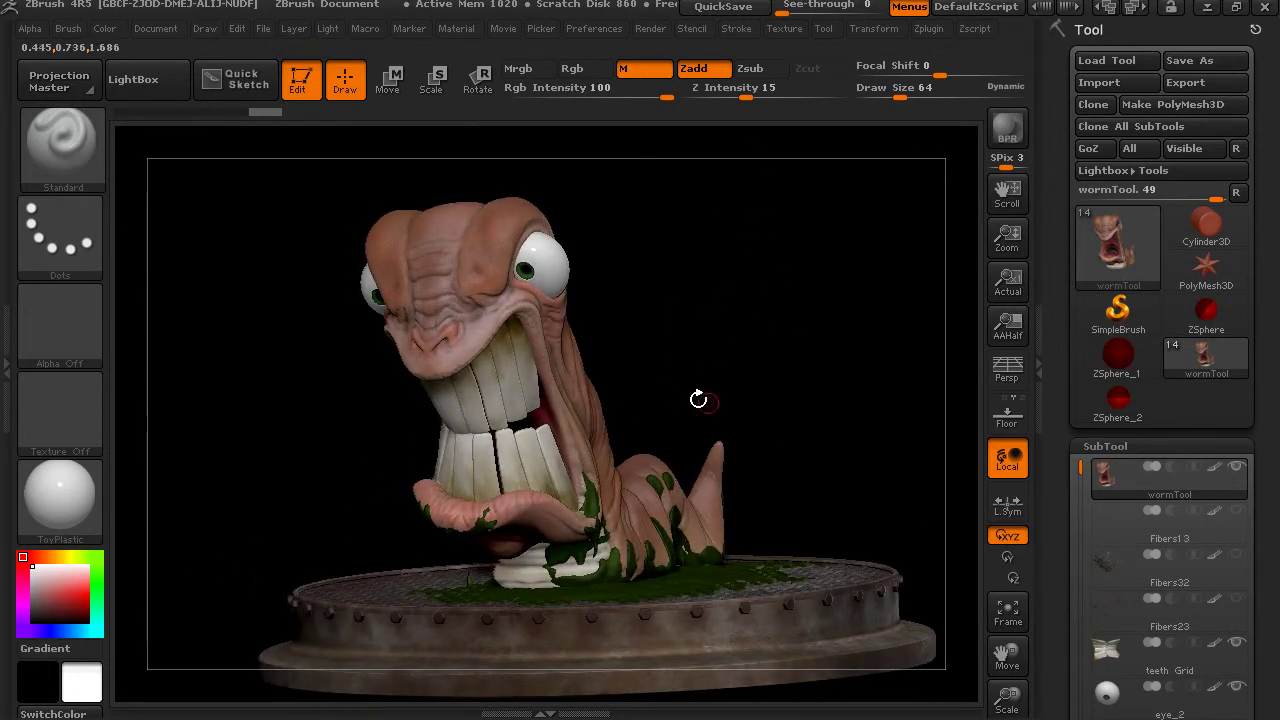
pyautogui.moveTo(697, 400); pyautogui.dragTo(804, 343)
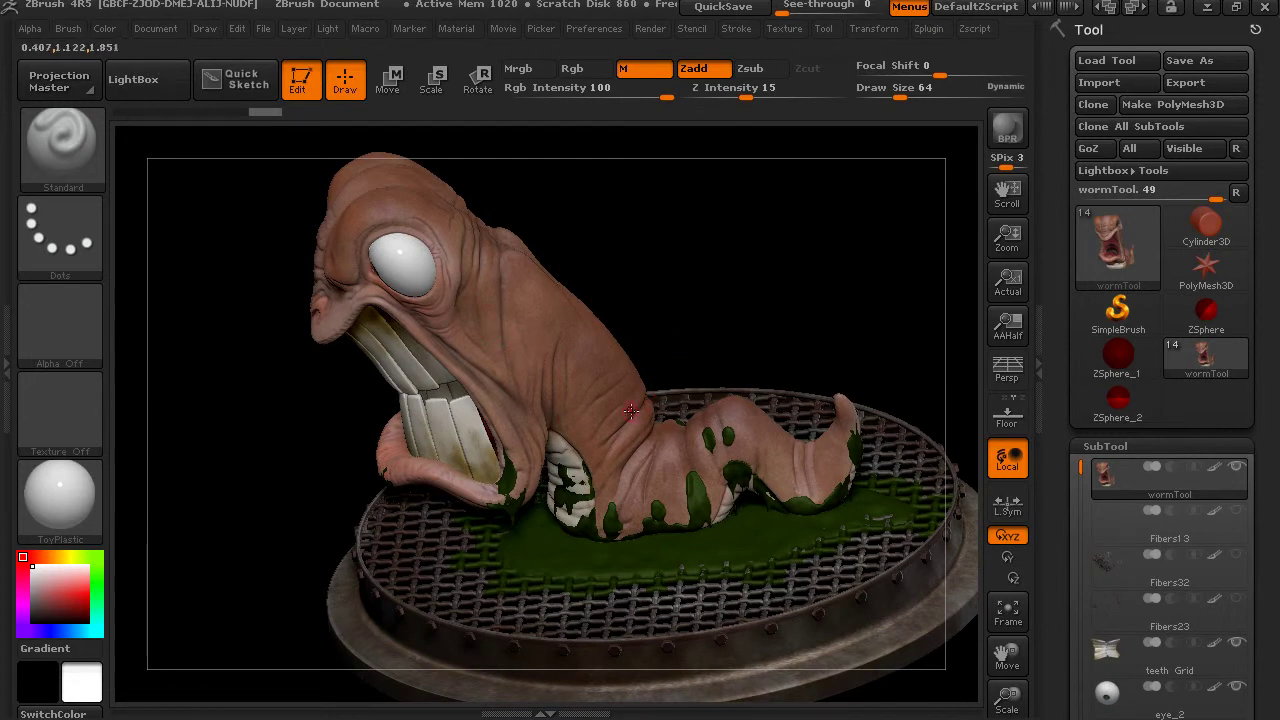
pyautogui.moveTo(805, 287); pyautogui.dragTo(792, 356)
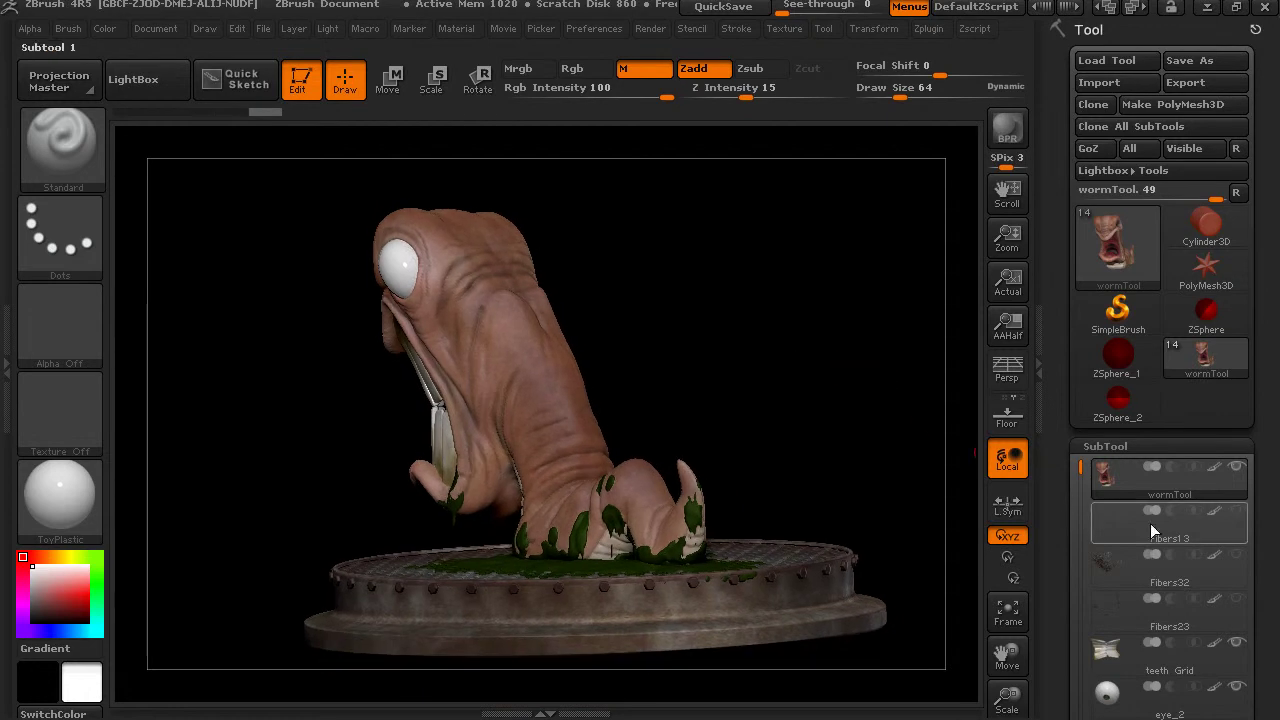
pyautogui.moveTo(1060, 492); pyautogui.dragTo(1072, 295)
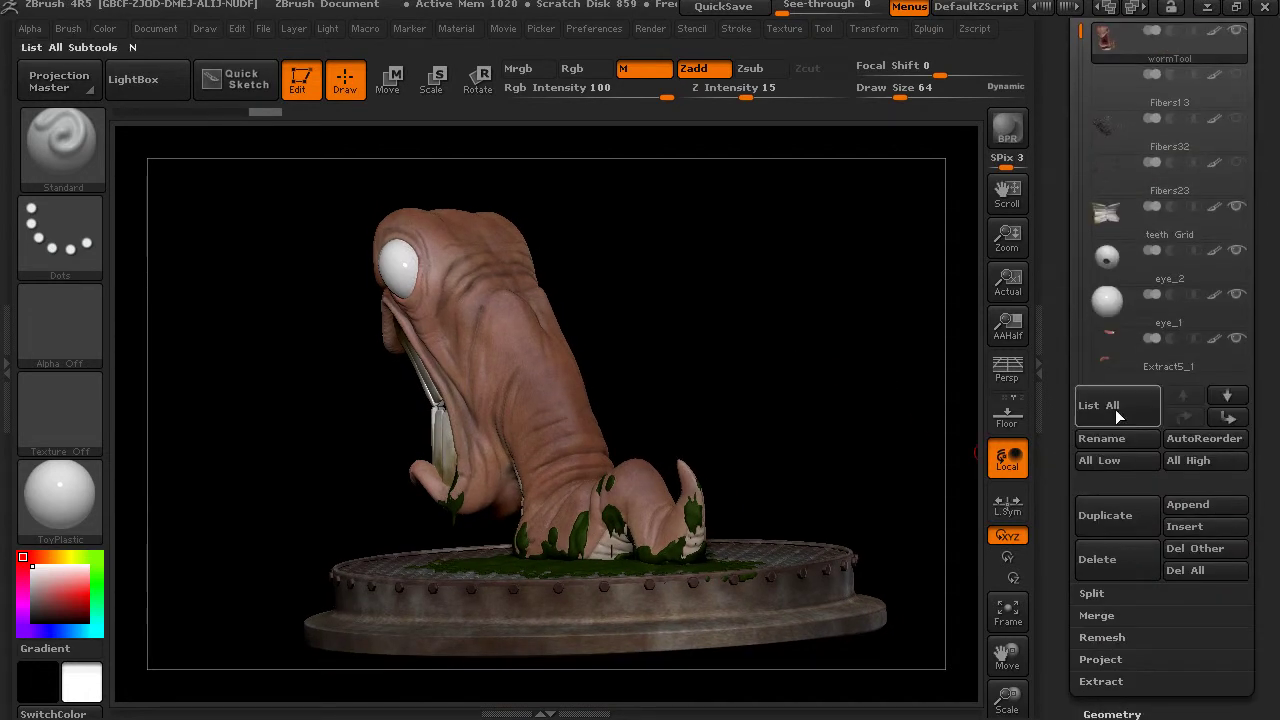
pyautogui.click(1115, 520)
pyautogui.click(1105, 515)
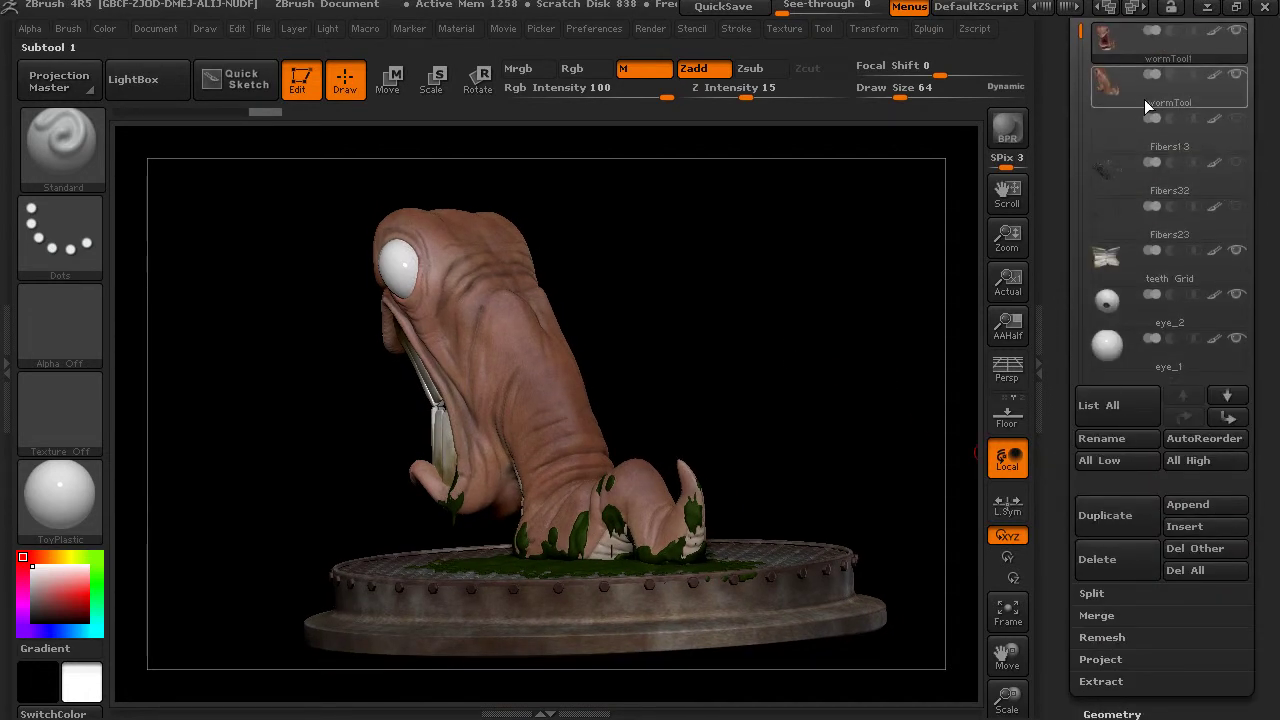
# Select the second worm subtool and delete its lower subdivision levels
pyautogui.moveTo(1054, 625); pyautogui.dragTo(1071, 535)
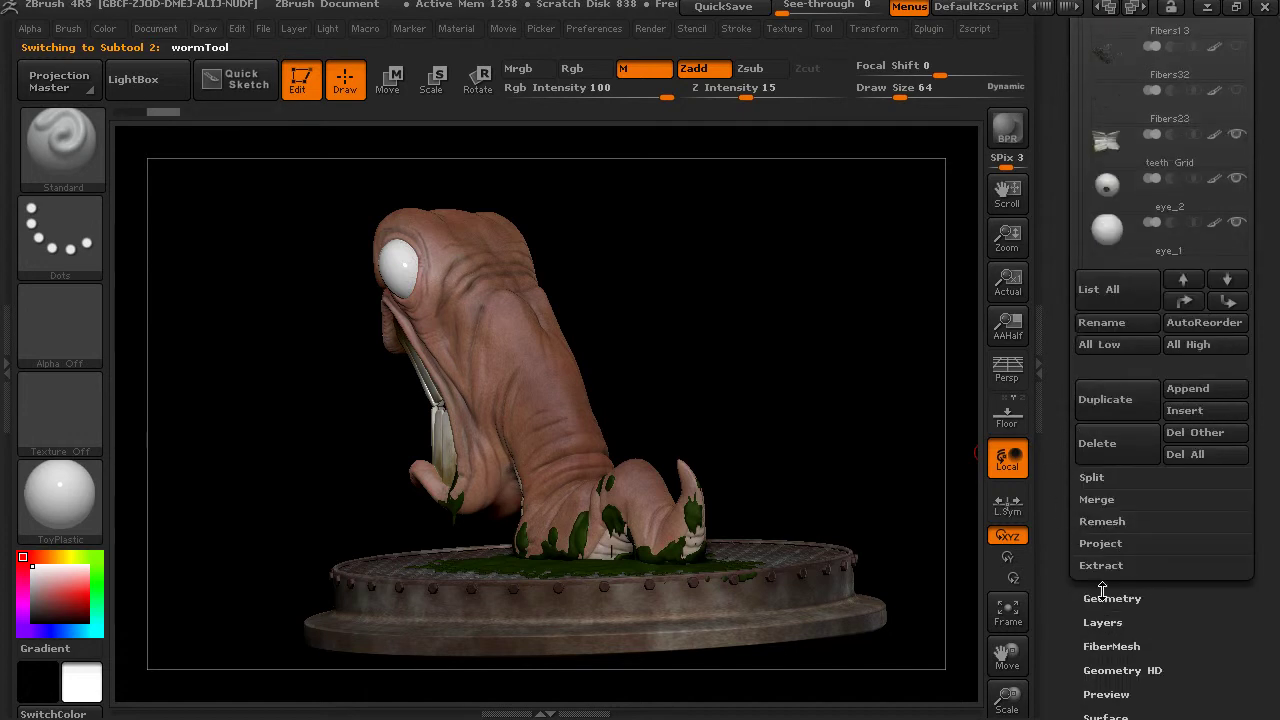
pyautogui.click(1106, 599)
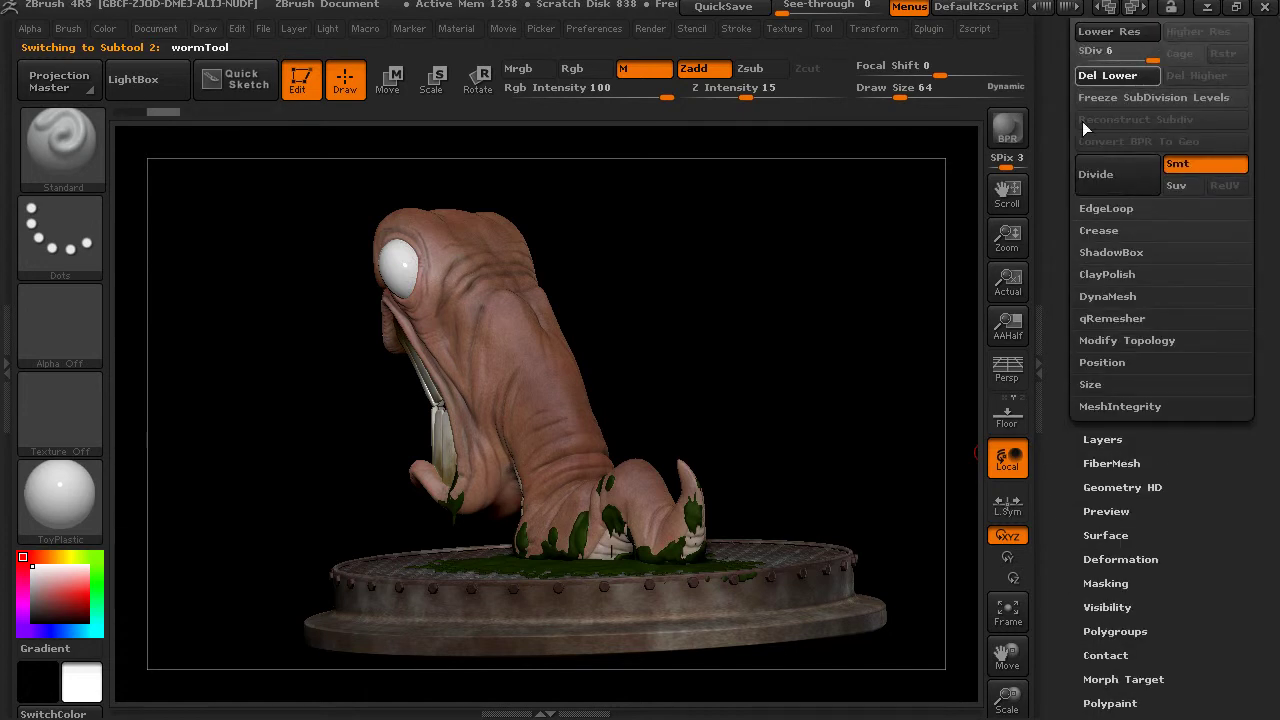
pyautogui.moveTo(1051, 188); pyautogui.dragTo(1062, 418)
pyautogui.click(1119, 449)
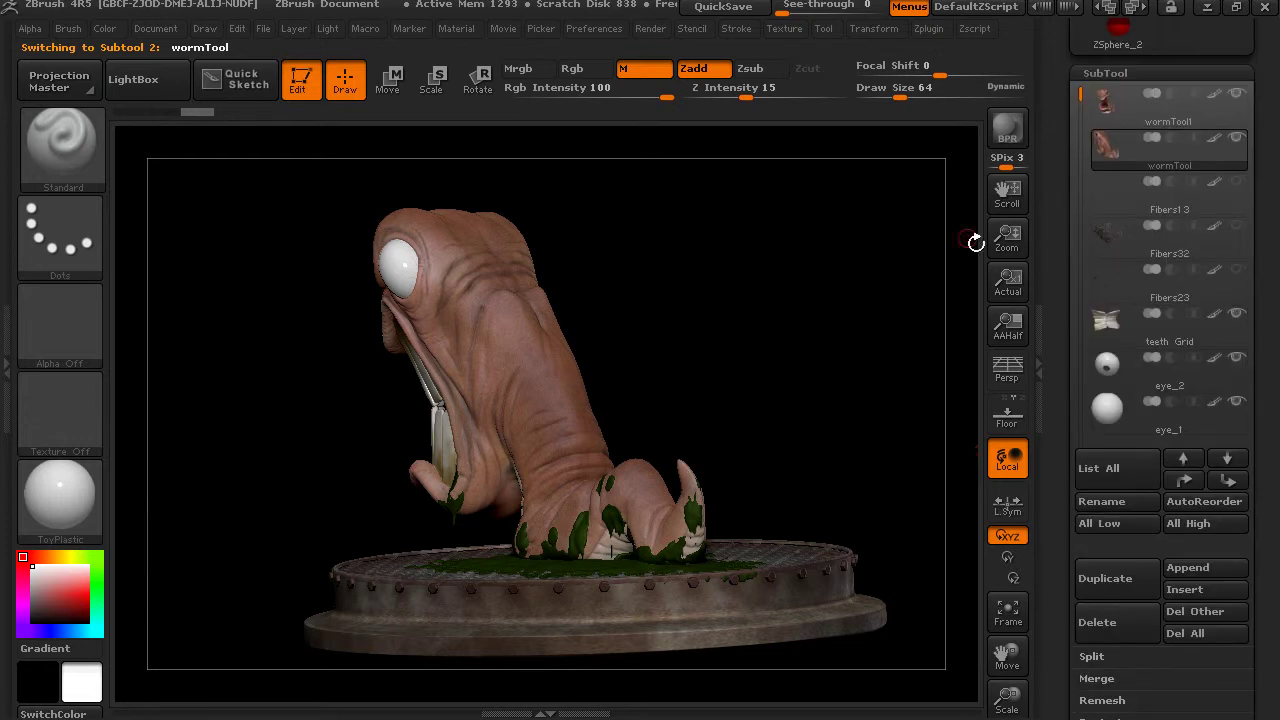
# Isolate the selected worm subtool in Solo mode, hiding the teeth, eyes and base
pyautogui.click(881, 30)
pyautogui.click(948, 424)
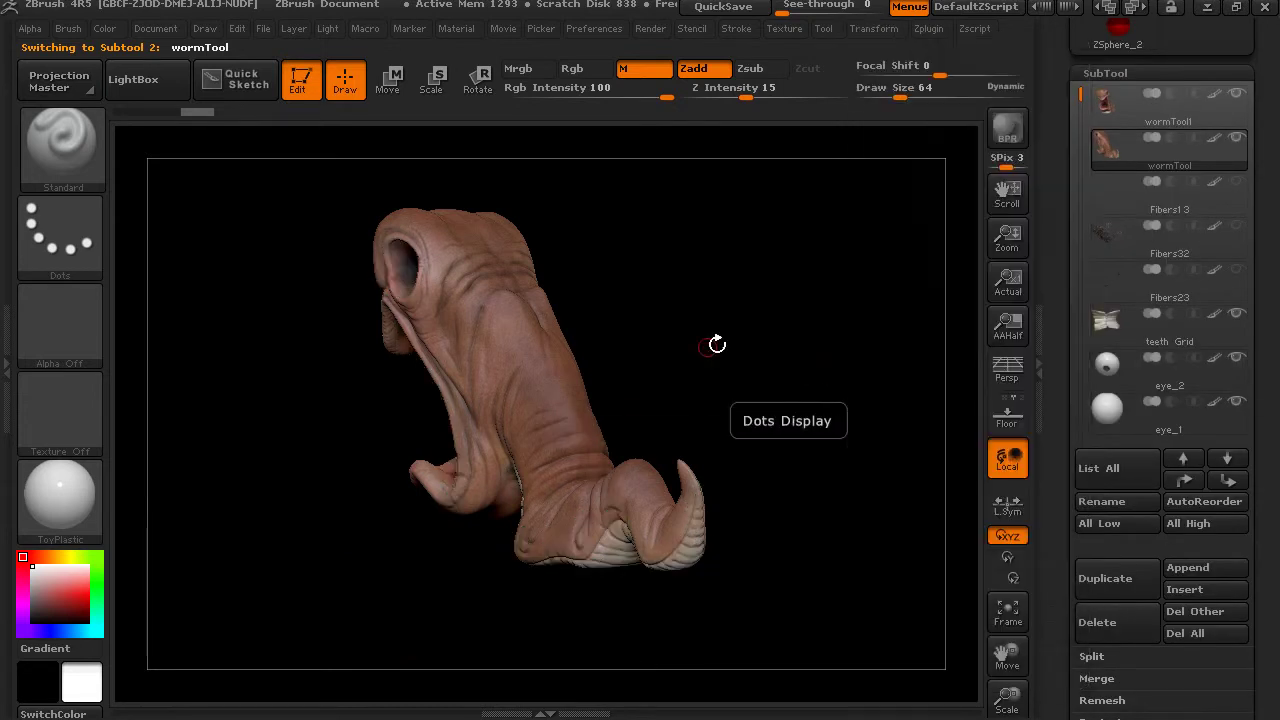
pyautogui.moveTo(717, 340)
pyautogui.mouseDown()
pyautogui.moveTo(746, 349)
pyautogui.moveTo(720, 363)
pyautogui.moveTo(736, 352)
pyautogui.moveTo(731, 371)
pyautogui.moveTo(692, 376)
pyautogui.moveTo(808, 438)
pyautogui.mouseUp()
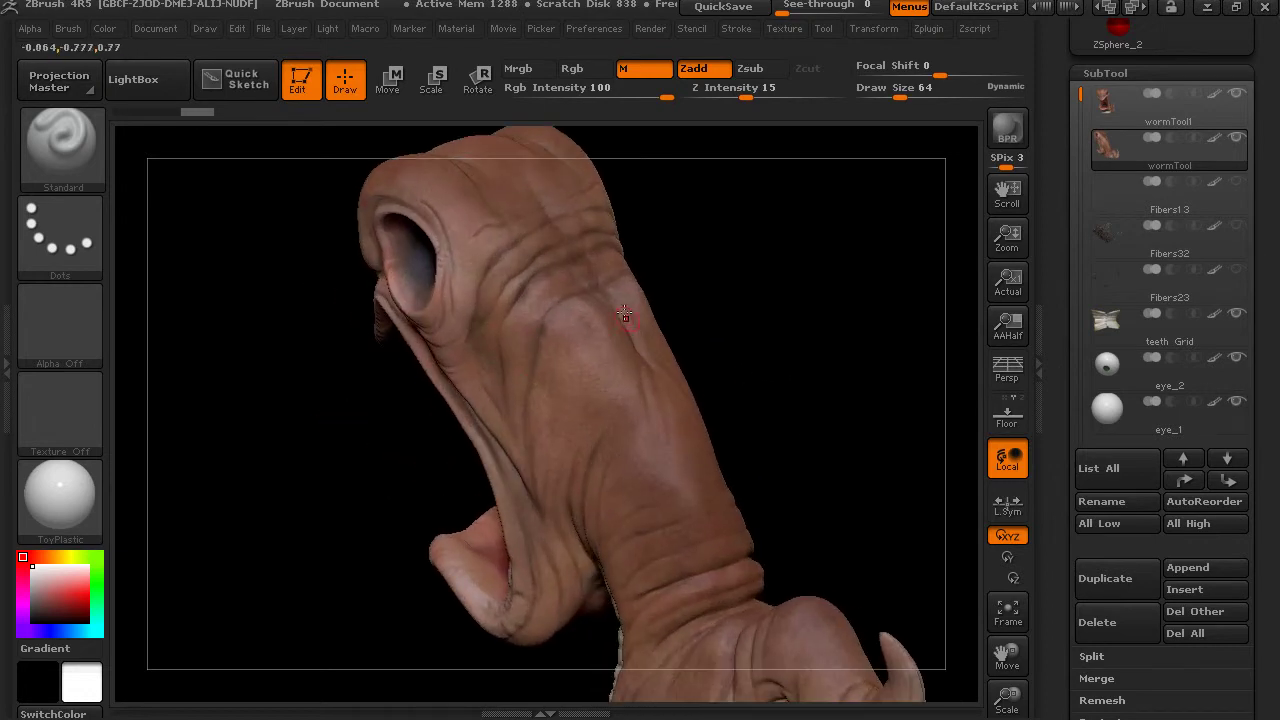
pyautogui.keyDown('alt'); pyautogui.moveTo(784, 335); pyautogui.dragTo(743, 384); pyautogui.keyUp('alt')
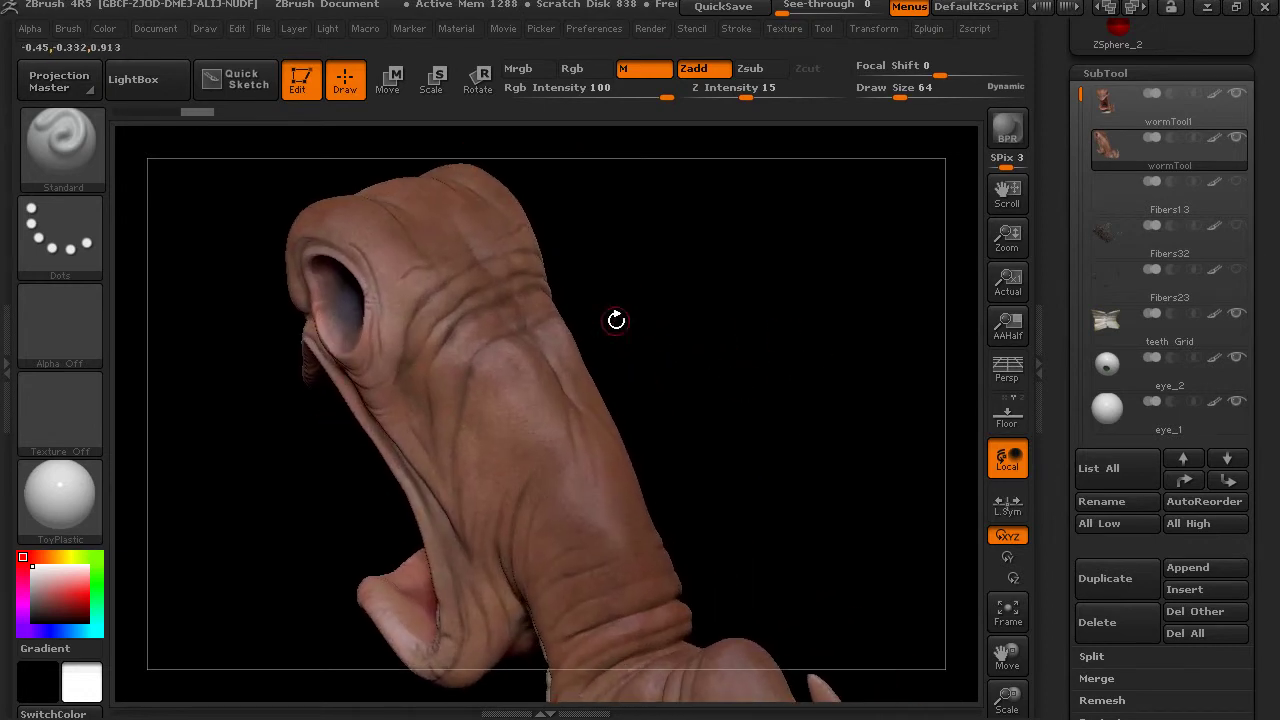
# Choose the Topology brush for sculpting
pyautogui.click(71, 164)
pyautogui.press('t')
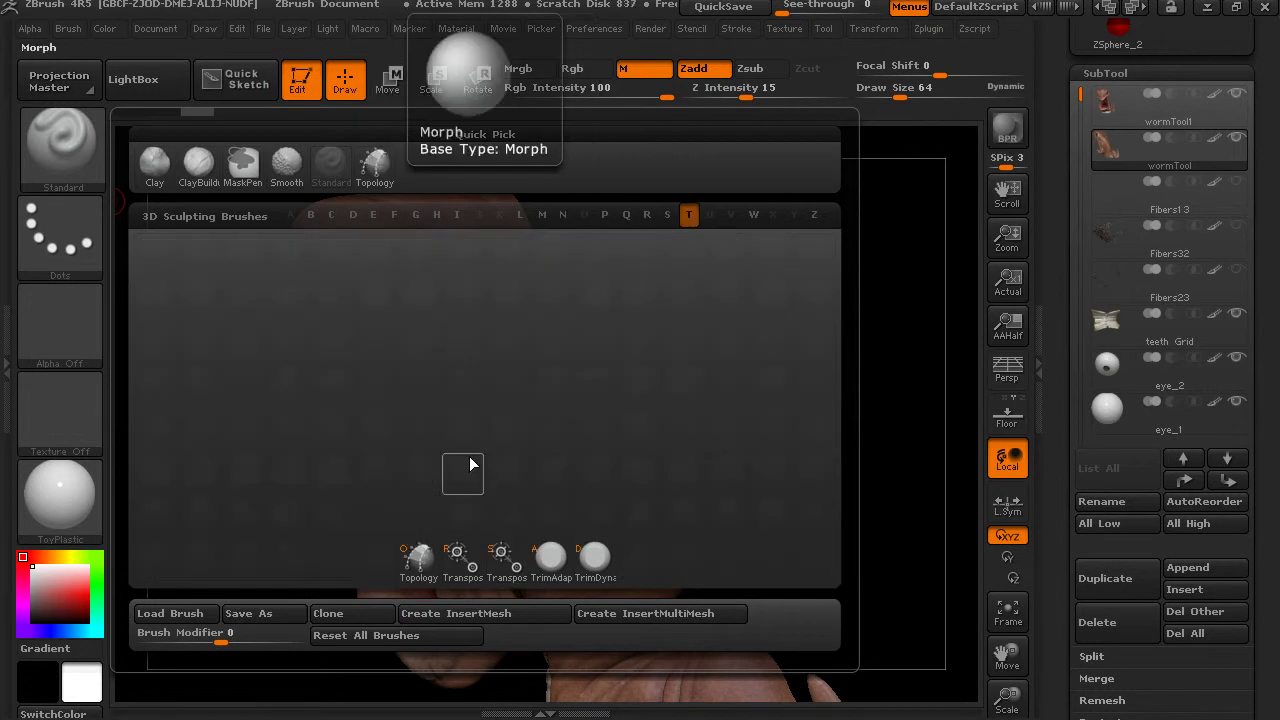
pyautogui.click(419, 565)
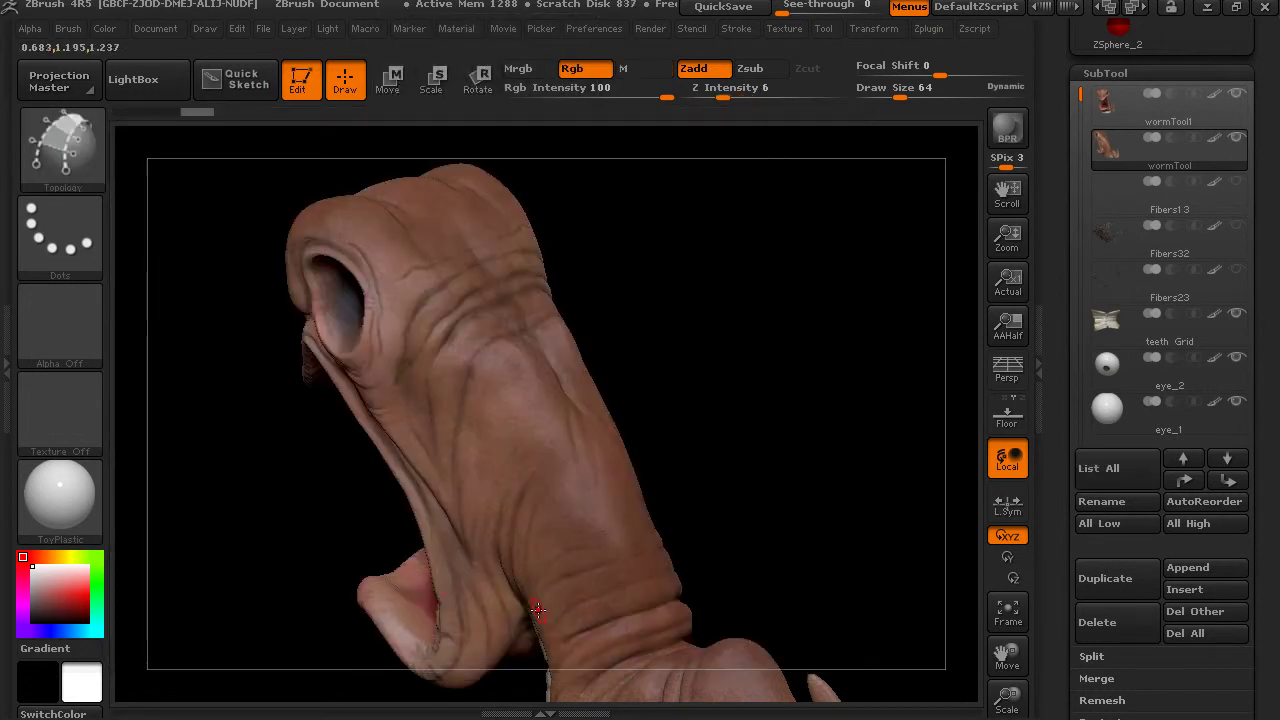
# Draw five roughly parallel topology curves crosswise along the side of the worm's neck, from below the head down to the lower folds
pyautogui.moveTo(681, 343)
pyautogui.mouseDown()
pyautogui.moveTo(737, 334)
pyautogui.moveTo(700, 323)
pyautogui.moveTo(525, 375)
pyautogui.mouseUp()
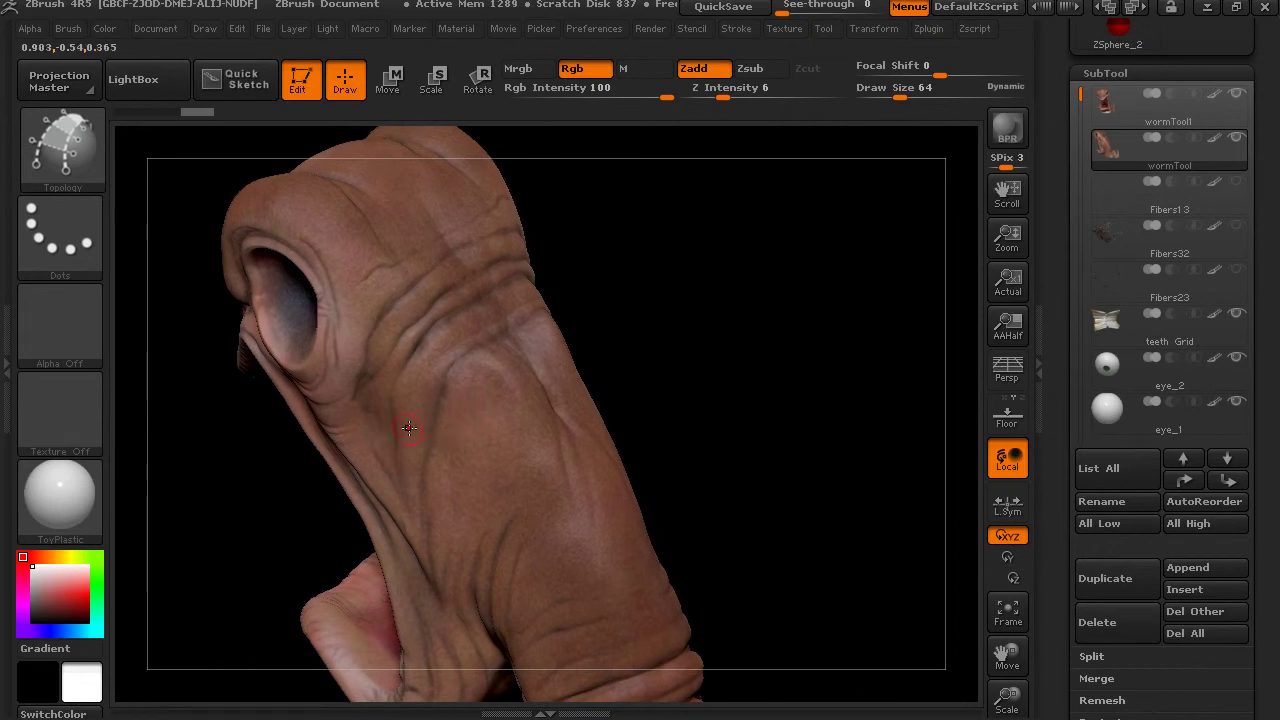
pyautogui.click(542, 500)
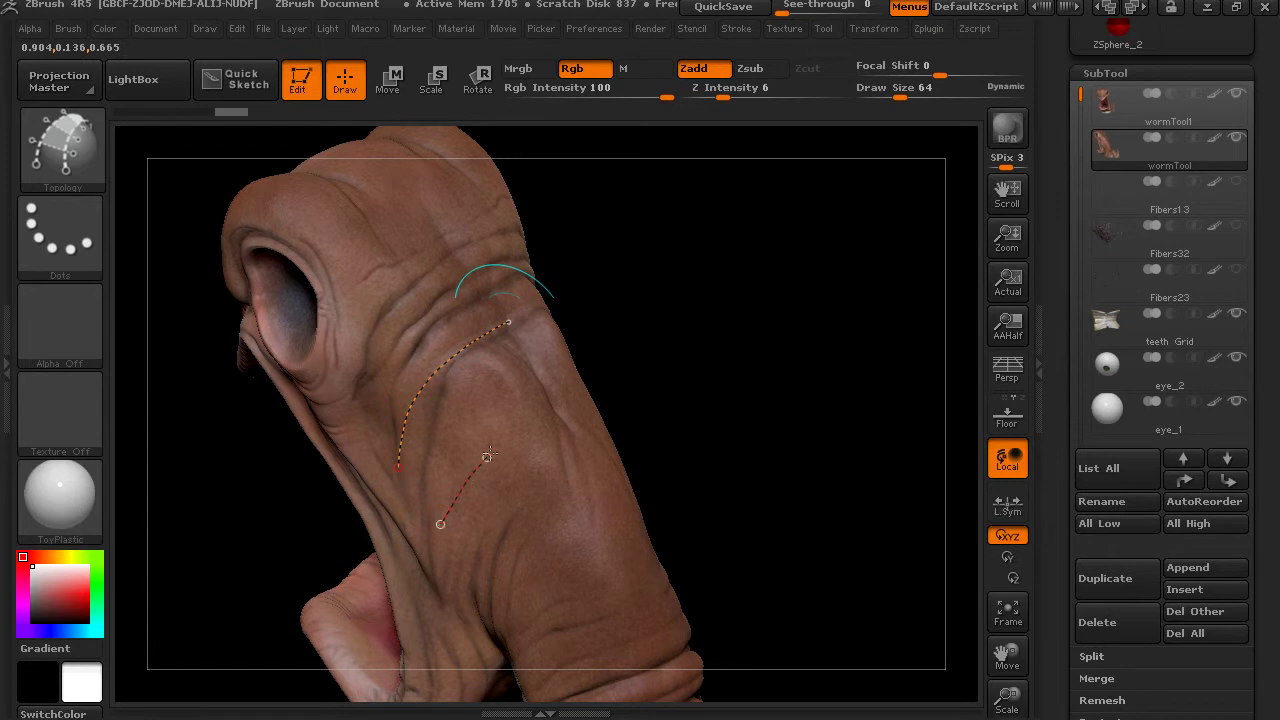
pyautogui.moveTo(554, 410); pyautogui.dragTo(555, 410)
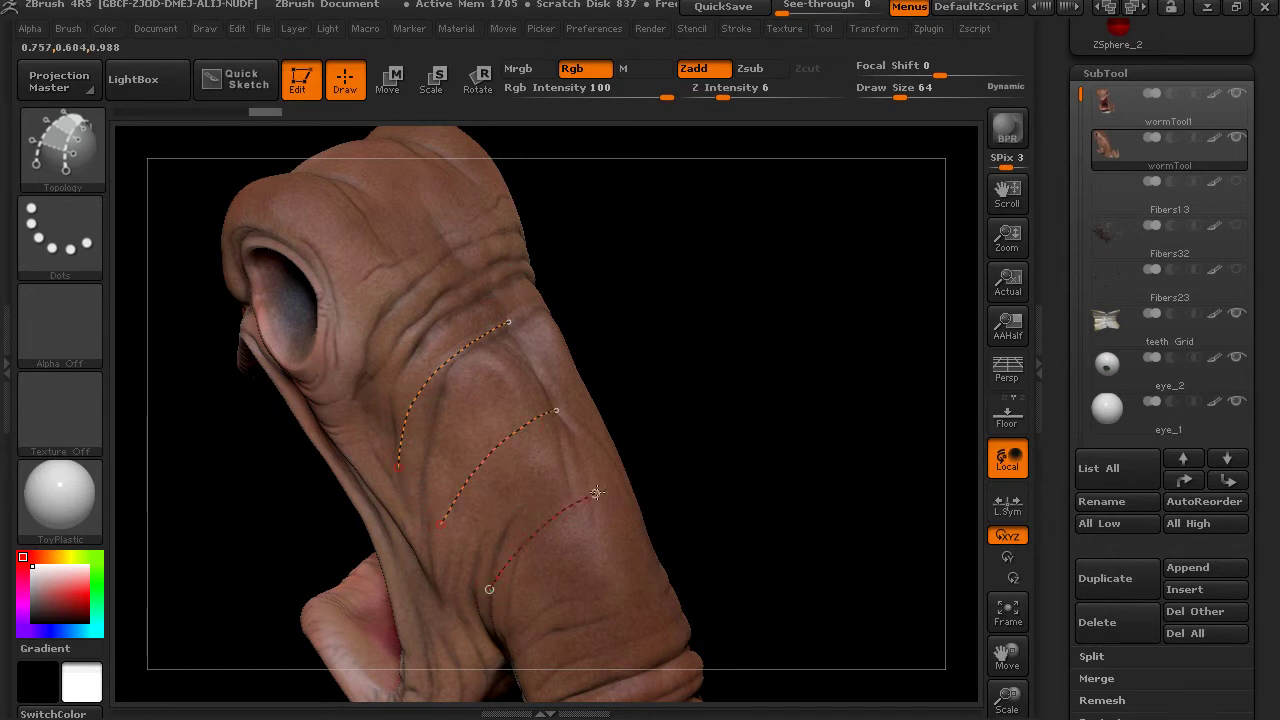
pyautogui.moveTo(596, 492); pyautogui.dragTo(601, 490)
pyautogui.click(643, 564)
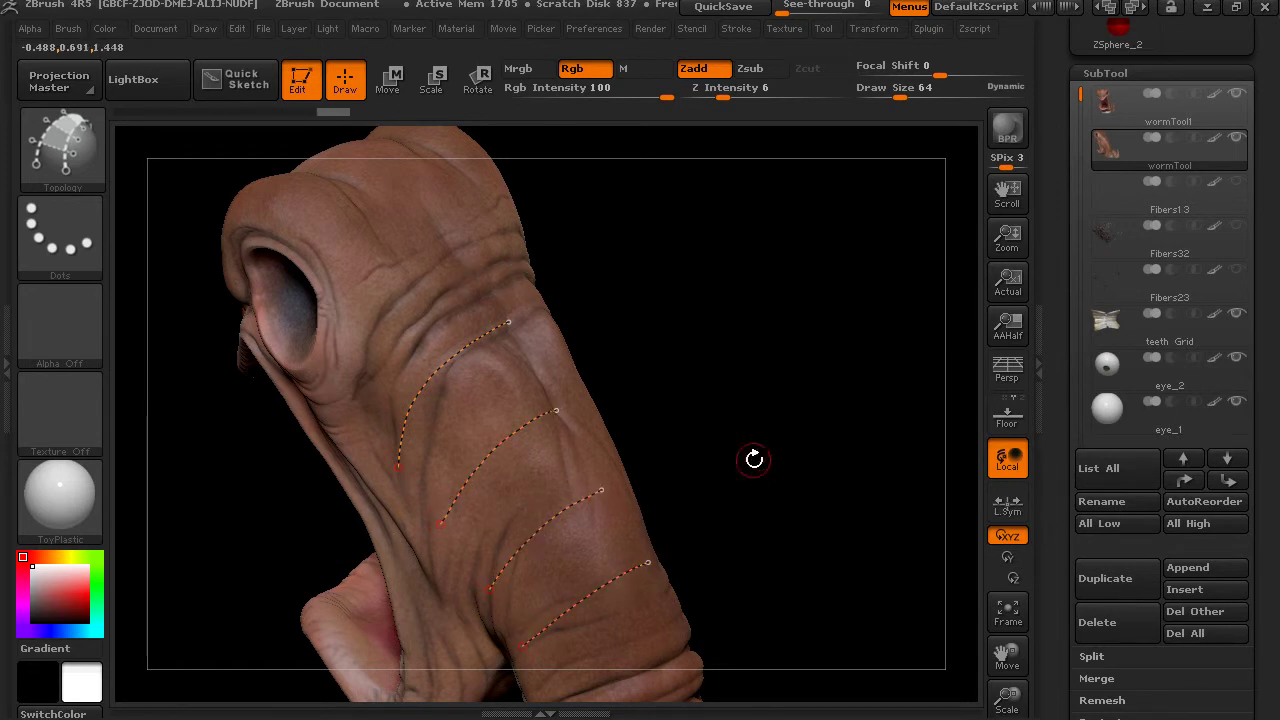
pyautogui.moveTo(754, 377); pyautogui.dragTo(611, 460)
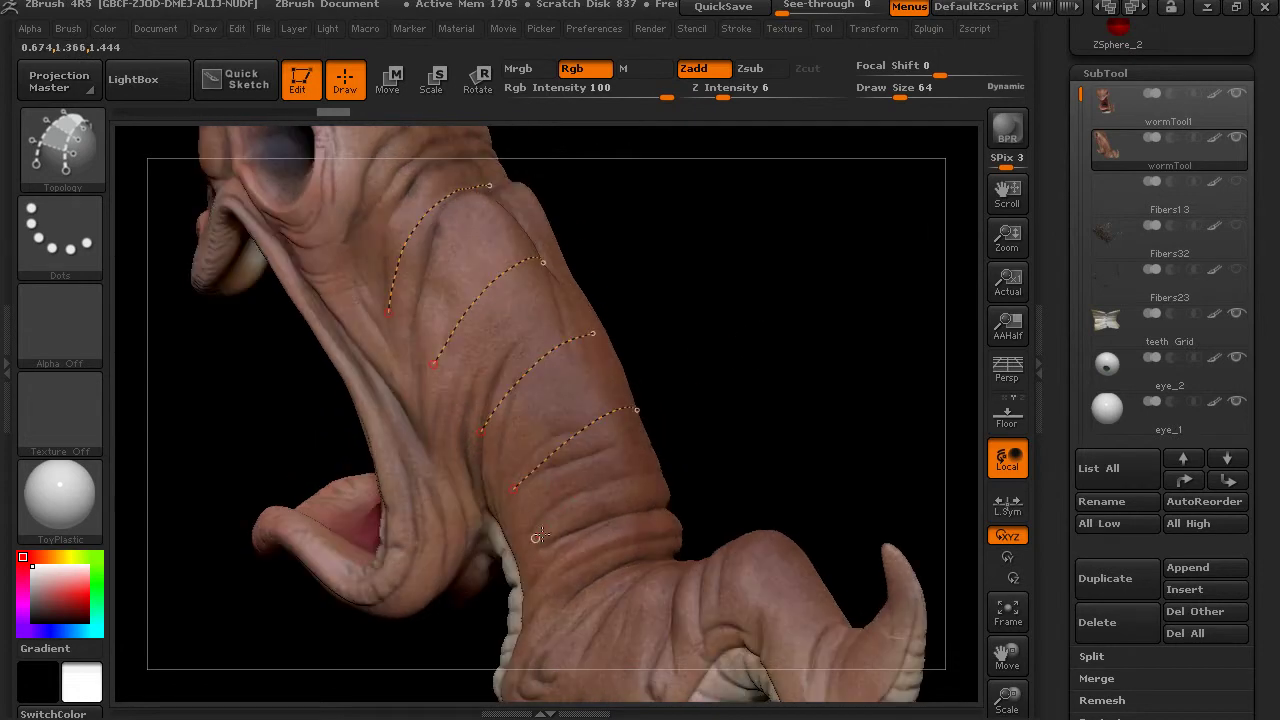
pyautogui.click(653, 488)
# Set the Draw Size to 37 and draw four lengthwise topology curves down the neck, crossing all five crosswise curves
pyautogui.moveTo(763, 354); pyautogui.dragTo(717, 343)
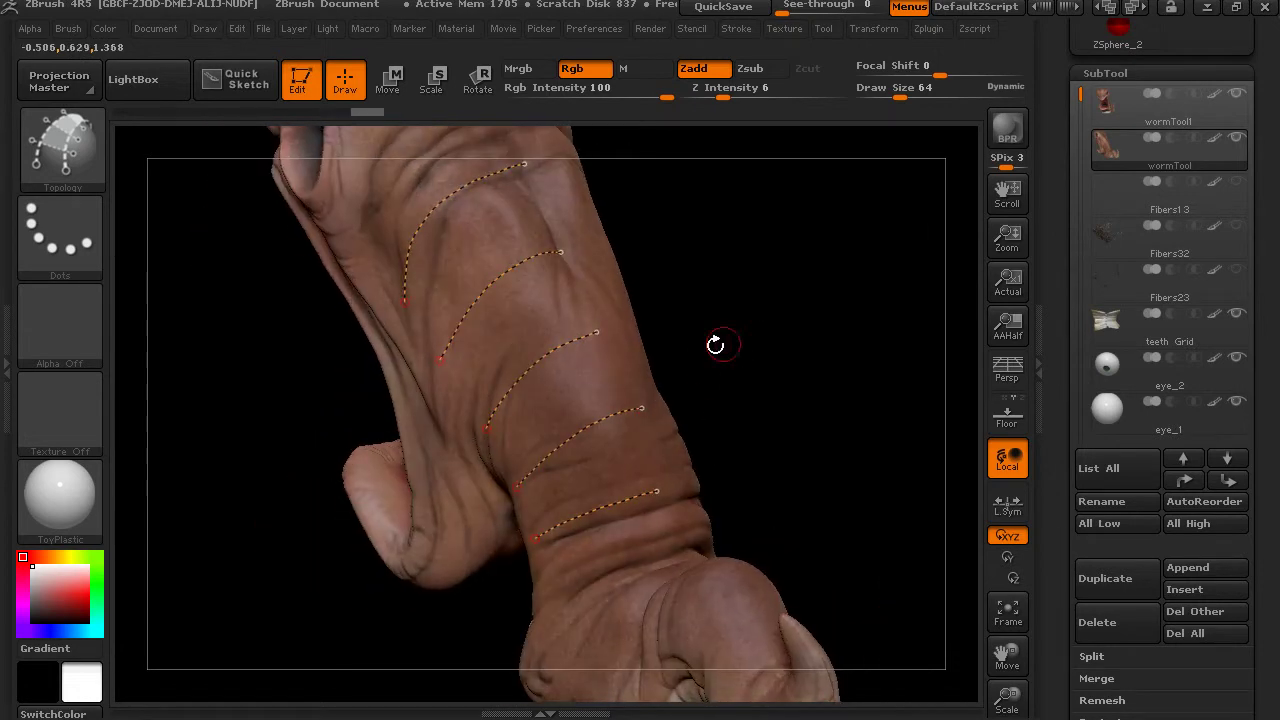
pyautogui.moveTo(804, 336)
pyautogui.mouseDown()
pyautogui.moveTo(705, 326)
pyautogui.moveTo(711, 294)
pyautogui.moveTo(751, 363)
pyautogui.moveTo(762, 452)
pyautogui.mouseUp()
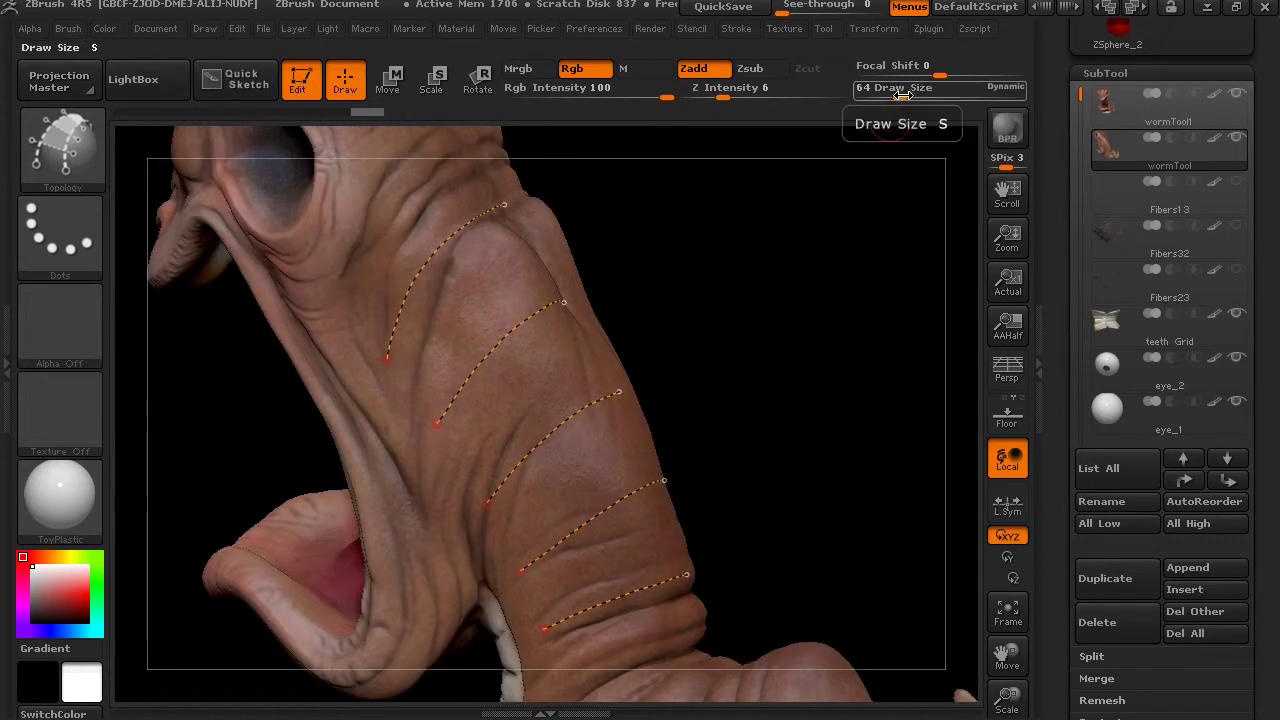
pyautogui.moveTo(903, 96); pyautogui.dragTo(891, 95)
pyautogui.keyDown('alt'); pyautogui.moveTo(749, 349); pyautogui.dragTo(761, 322); pyautogui.keyUp('alt')
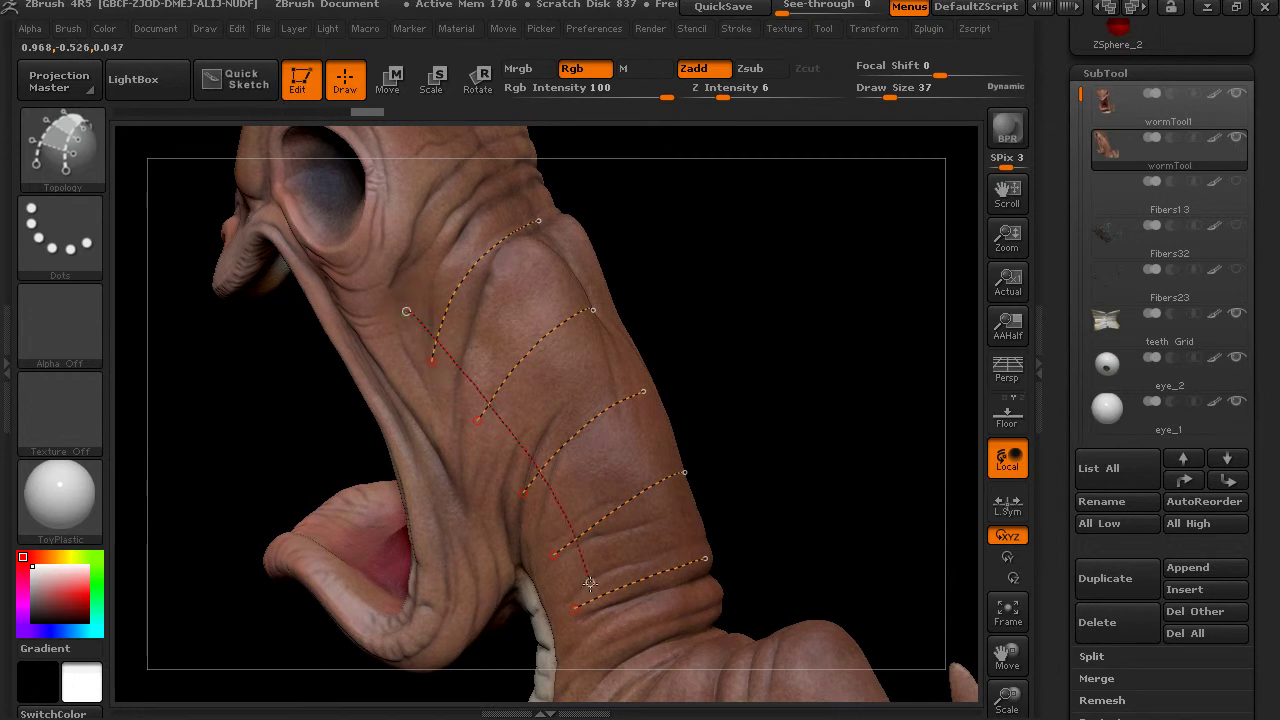
pyautogui.moveTo(590, 582); pyautogui.dragTo(601, 619)
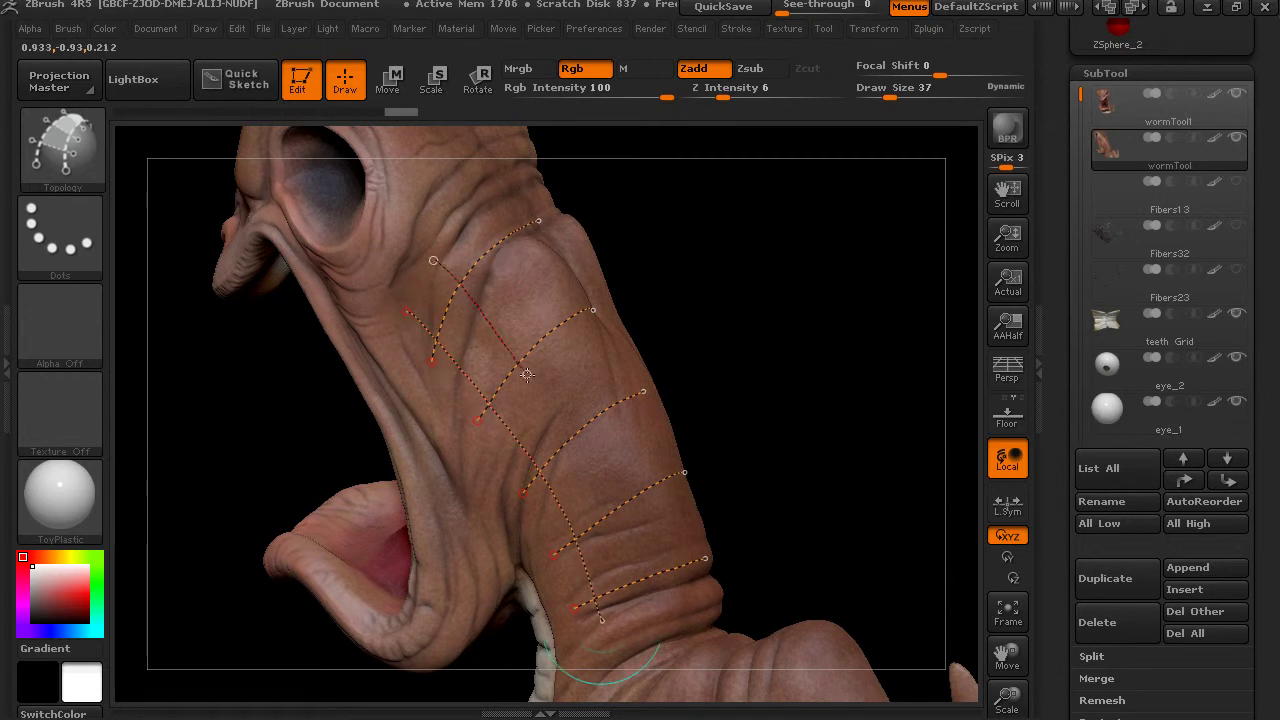
pyautogui.moveTo(645, 612); pyautogui.dragTo(645, 613)
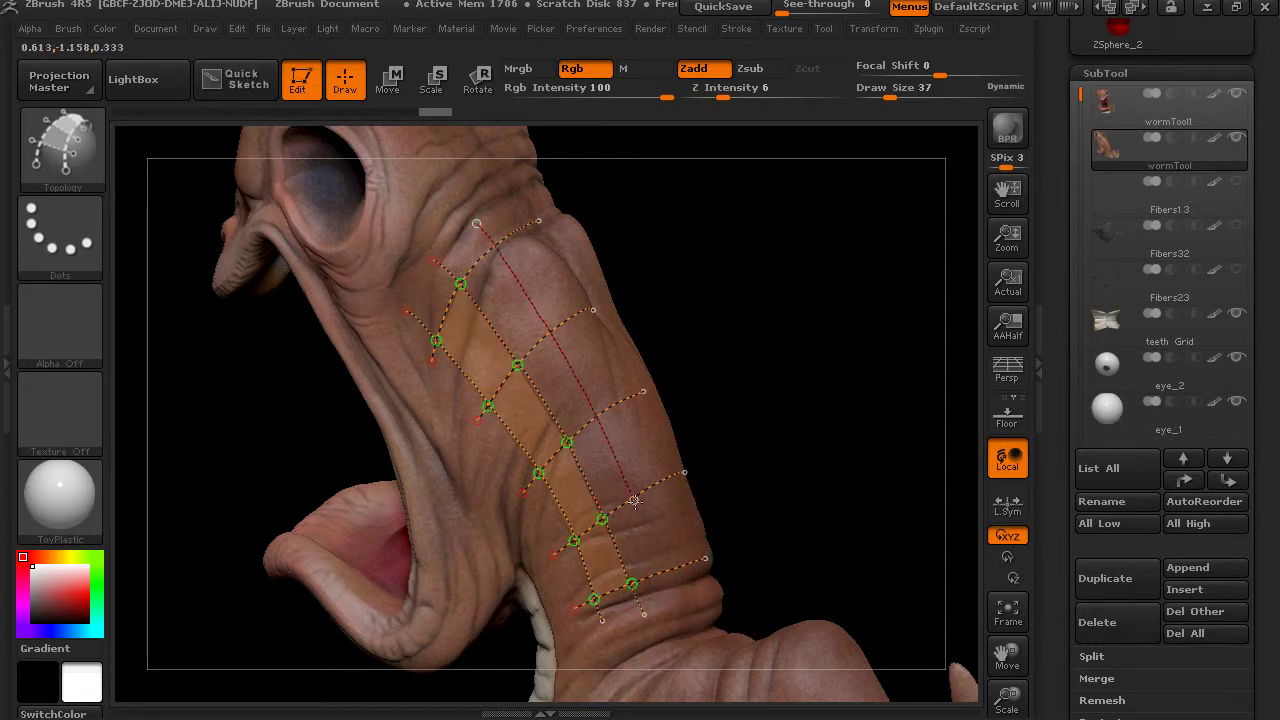
pyautogui.moveTo(675, 597); pyautogui.dragTo(675, 597)
pyautogui.moveTo(806, 371); pyautogui.dragTo(522, 200)
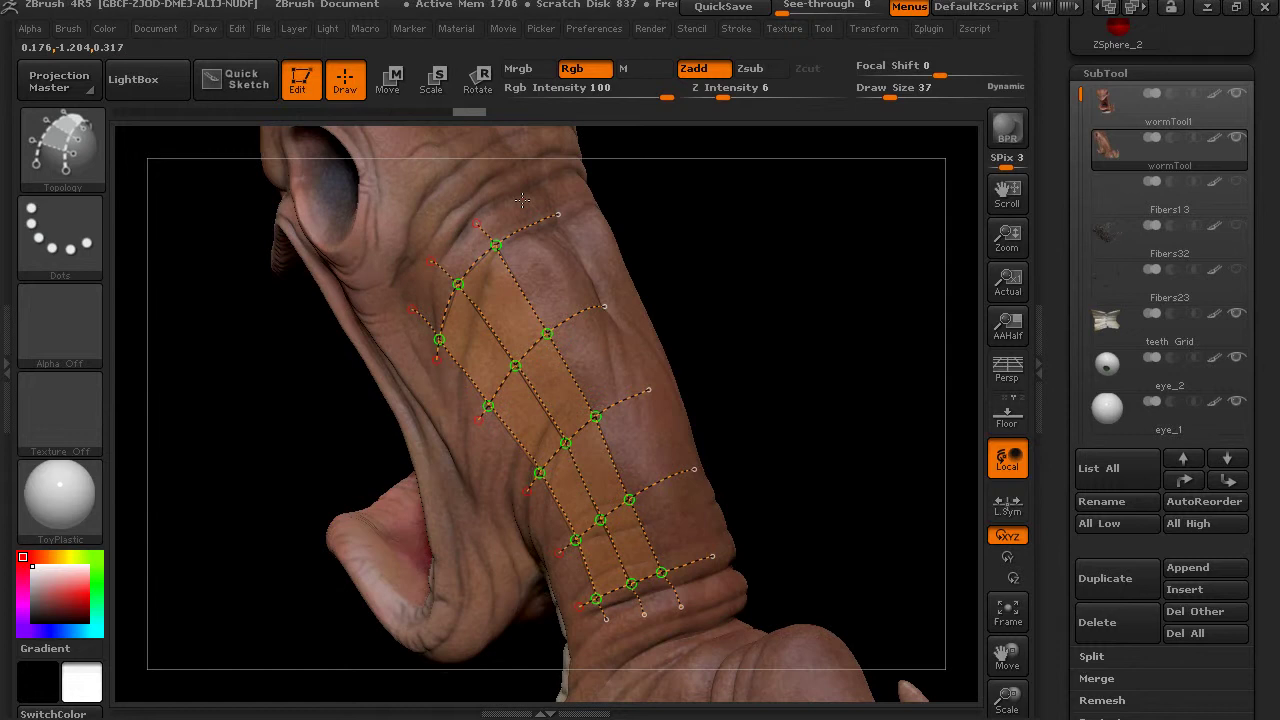
pyautogui.moveTo(647, 432); pyautogui.dragTo(708, 597)
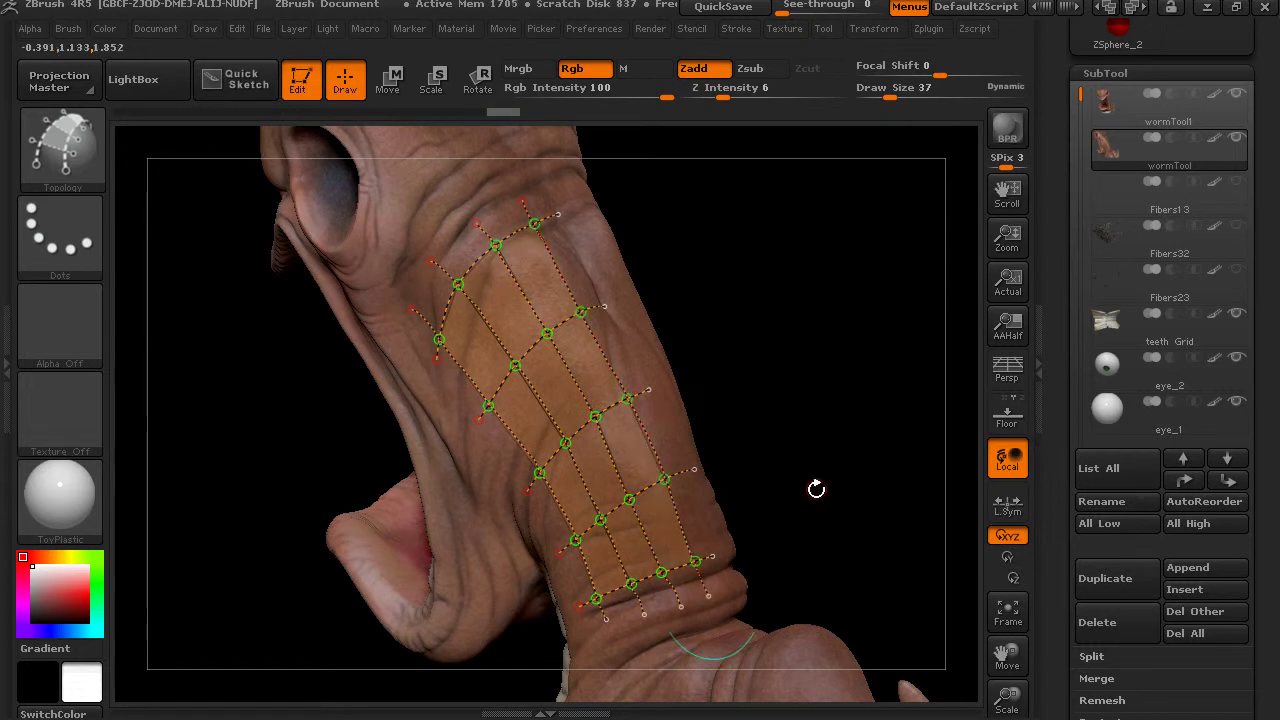
# Extend the four lower crosswise curves from their open ends further around the back of the neck
pyautogui.moveTo(803, 413); pyautogui.dragTo(755, 318)
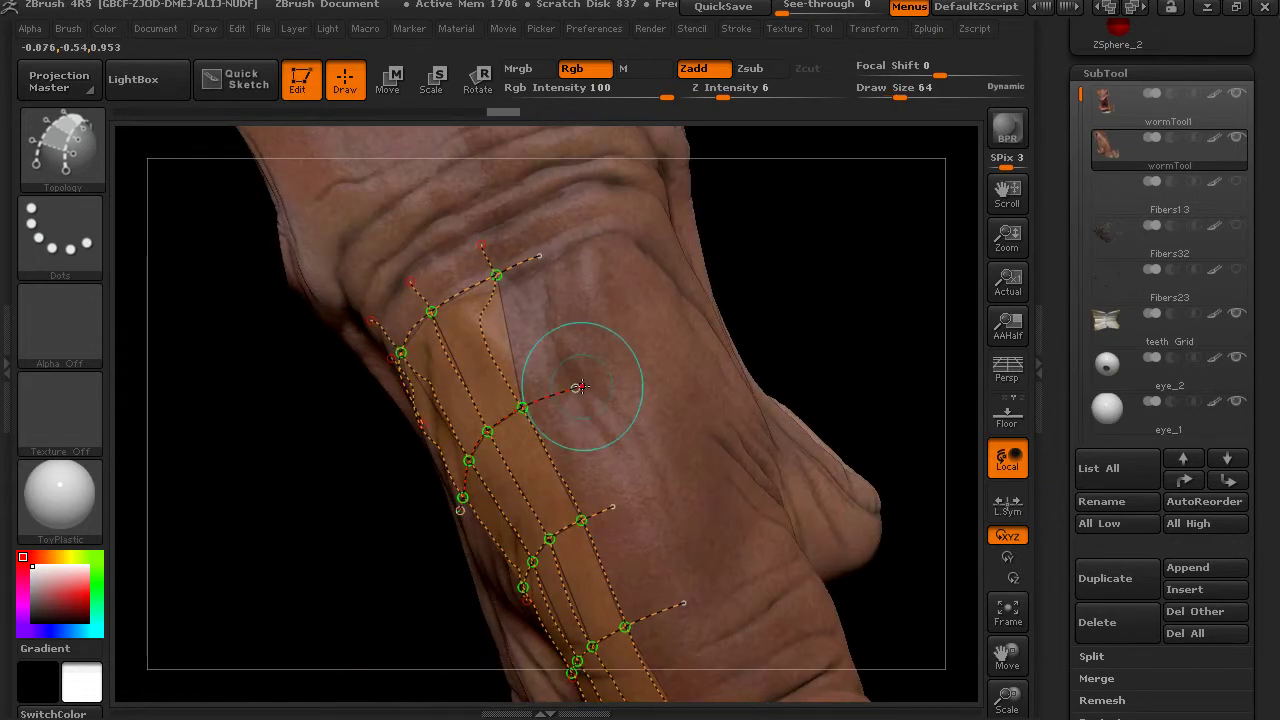
pyautogui.moveTo(579, 387); pyautogui.dragTo(602, 380)
pyautogui.click(651, 360)
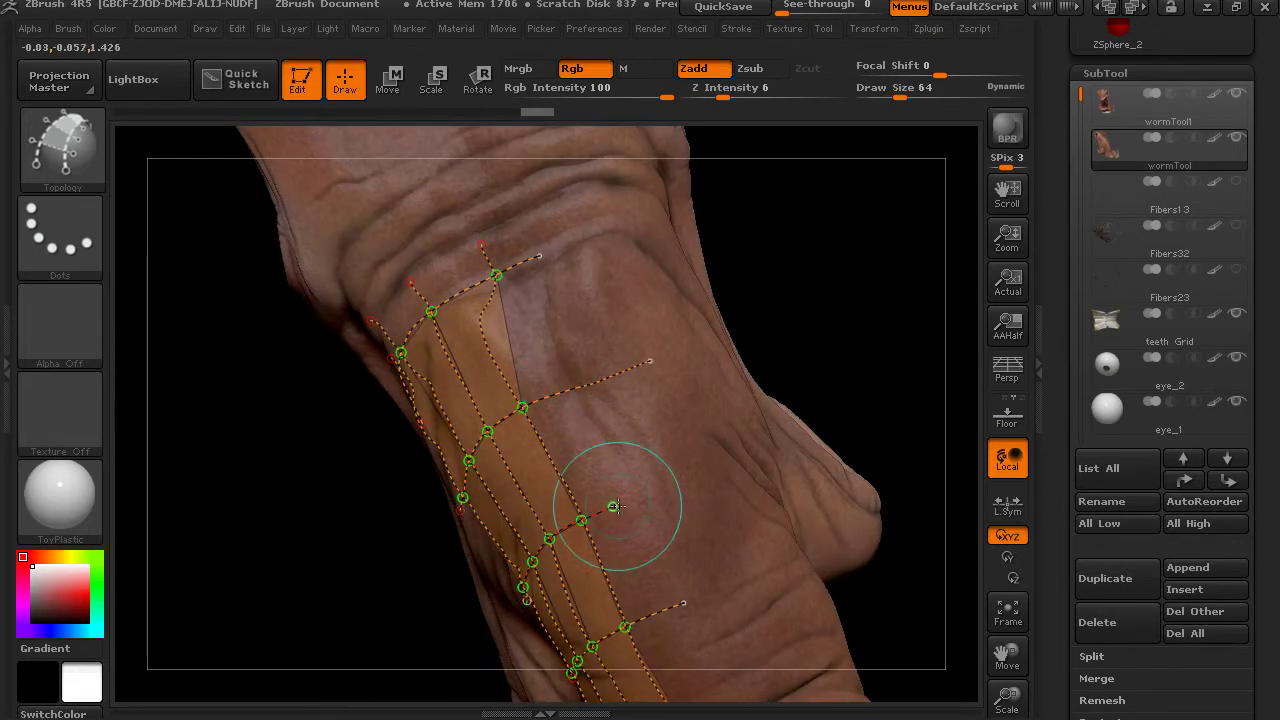
pyautogui.click(699, 467)
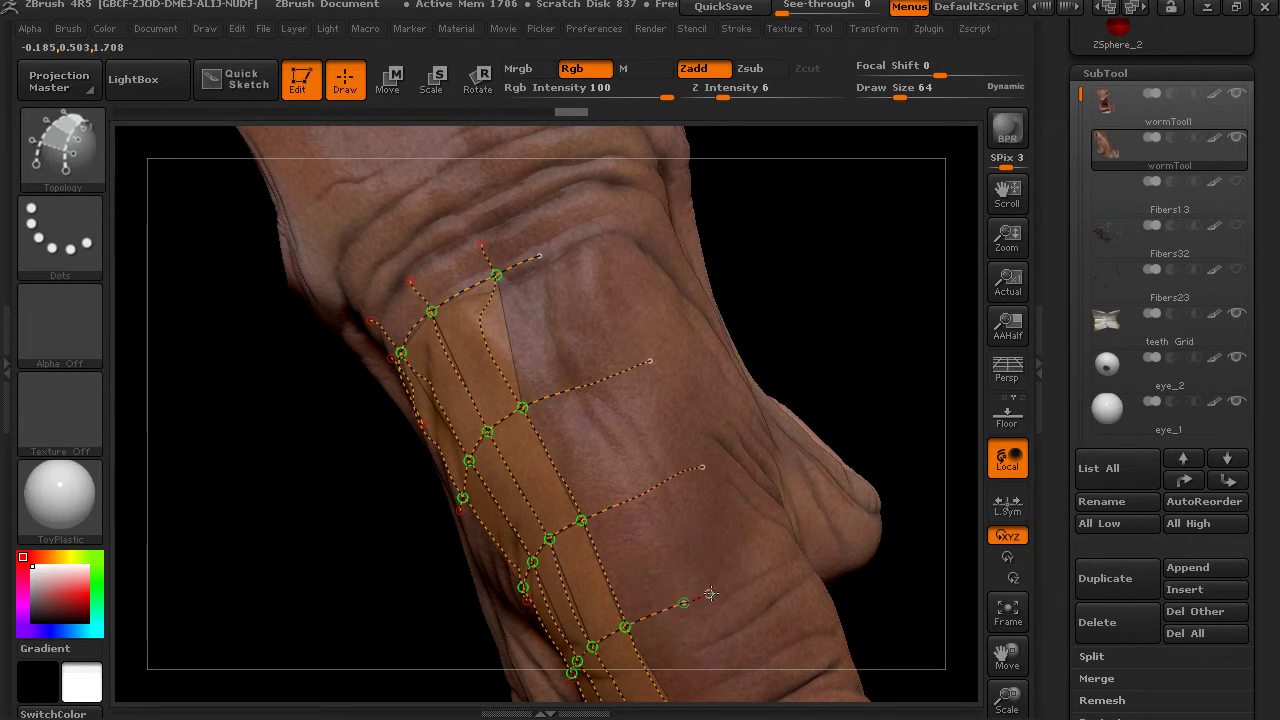
pyautogui.click(775, 566)
pyautogui.moveTo(894, 403)
pyautogui.mouseDown()
pyautogui.moveTo(843, 286)
pyautogui.moveTo(522, 280)
pyautogui.moveTo(592, 261)
pyautogui.mouseUp()
pyautogui.keyDown('alt'); pyautogui.moveTo(848, 378); pyautogui.dragTo(800, 193); pyautogui.keyUp('alt')
pyautogui.moveTo(645, 562); pyautogui.dragTo(738, 522)
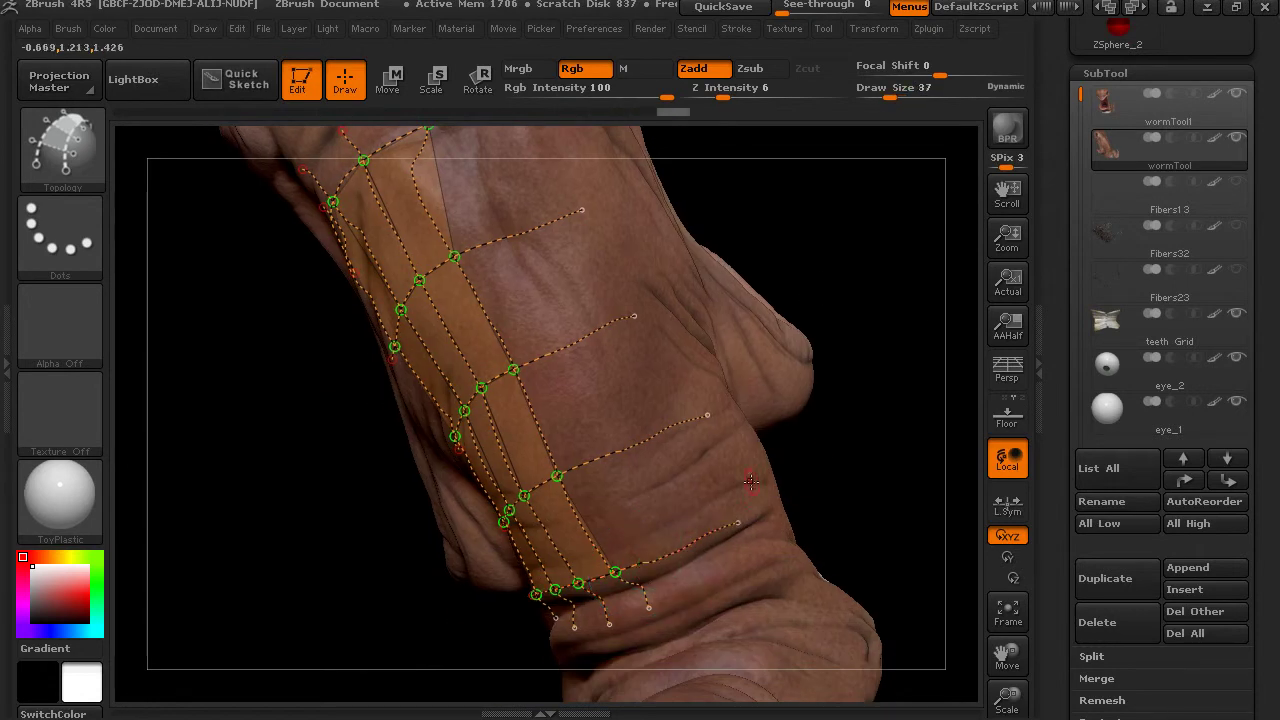
# Draw a fifth lengthwise curve across the extended crosswise curves and trim the loose curve ends around the grid
pyautogui.keyDown('alt'); pyautogui.moveTo(826, 323); pyautogui.dragTo(800, 374); pyautogui.keyUp('alt')
pyautogui.click(690, 593)
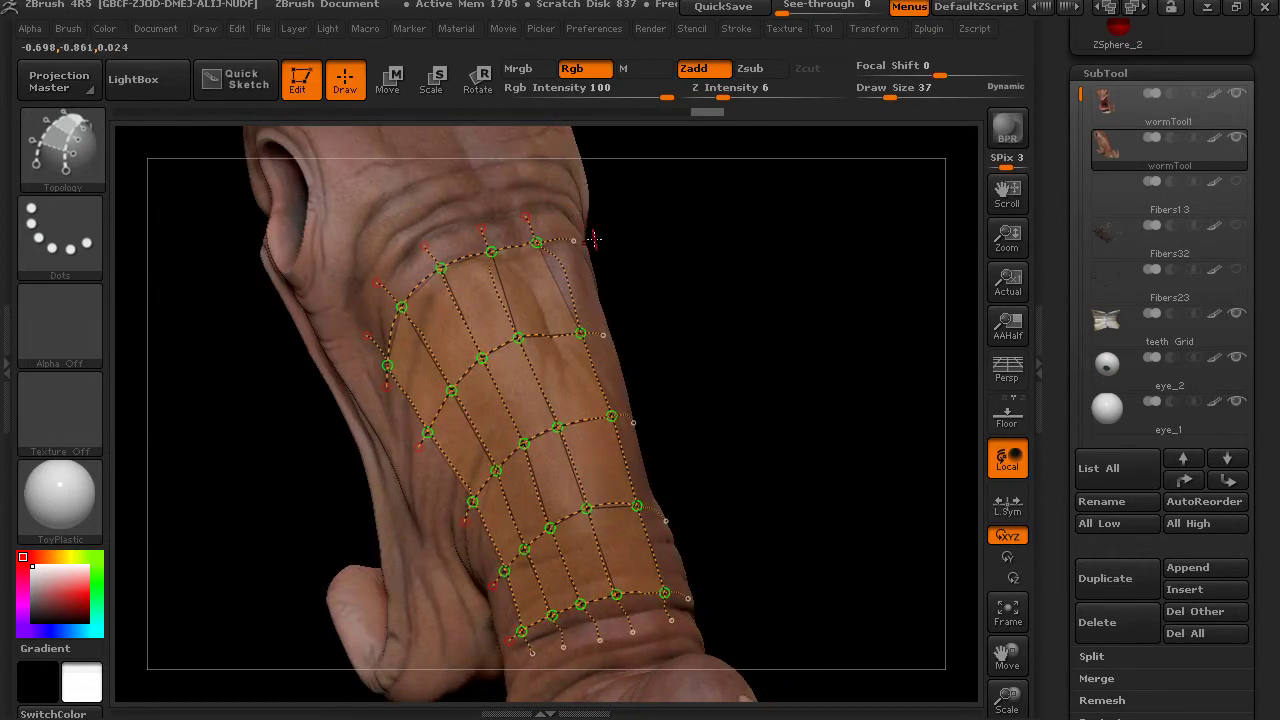
pyautogui.moveTo(731, 299); pyautogui.dragTo(659, 319)
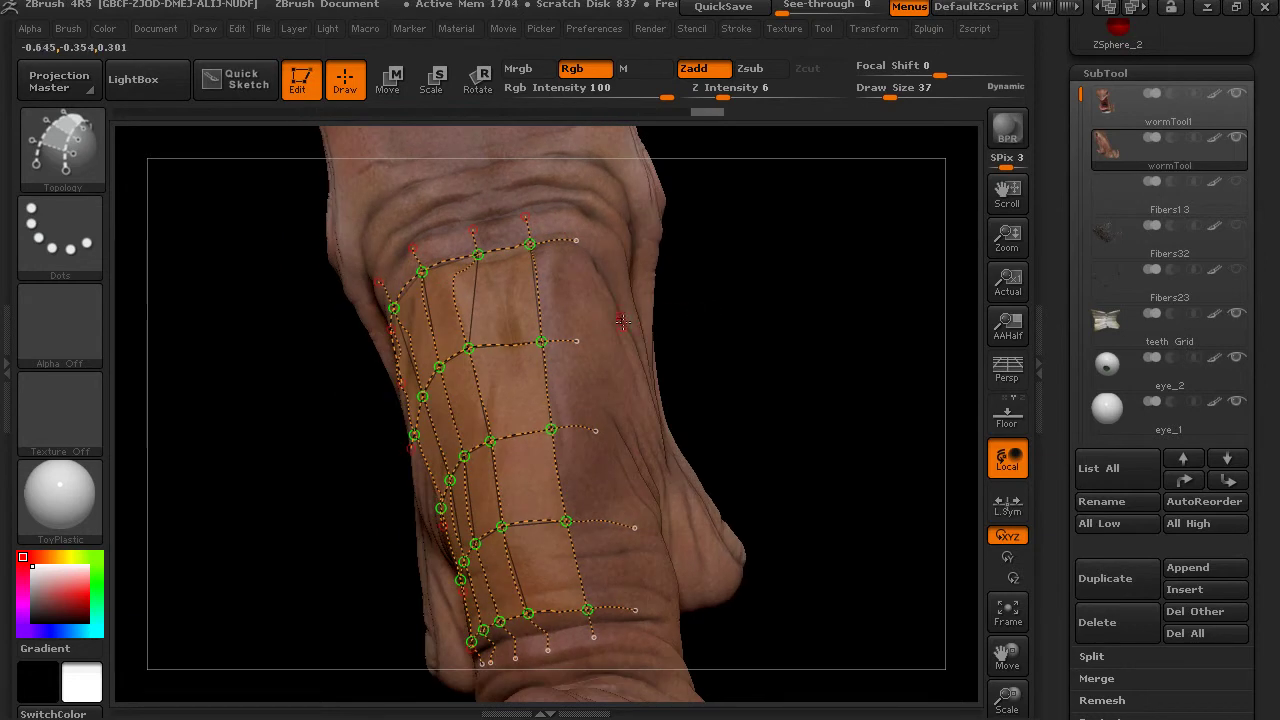
pyautogui.moveTo(758, 352); pyautogui.dragTo(572, 368)
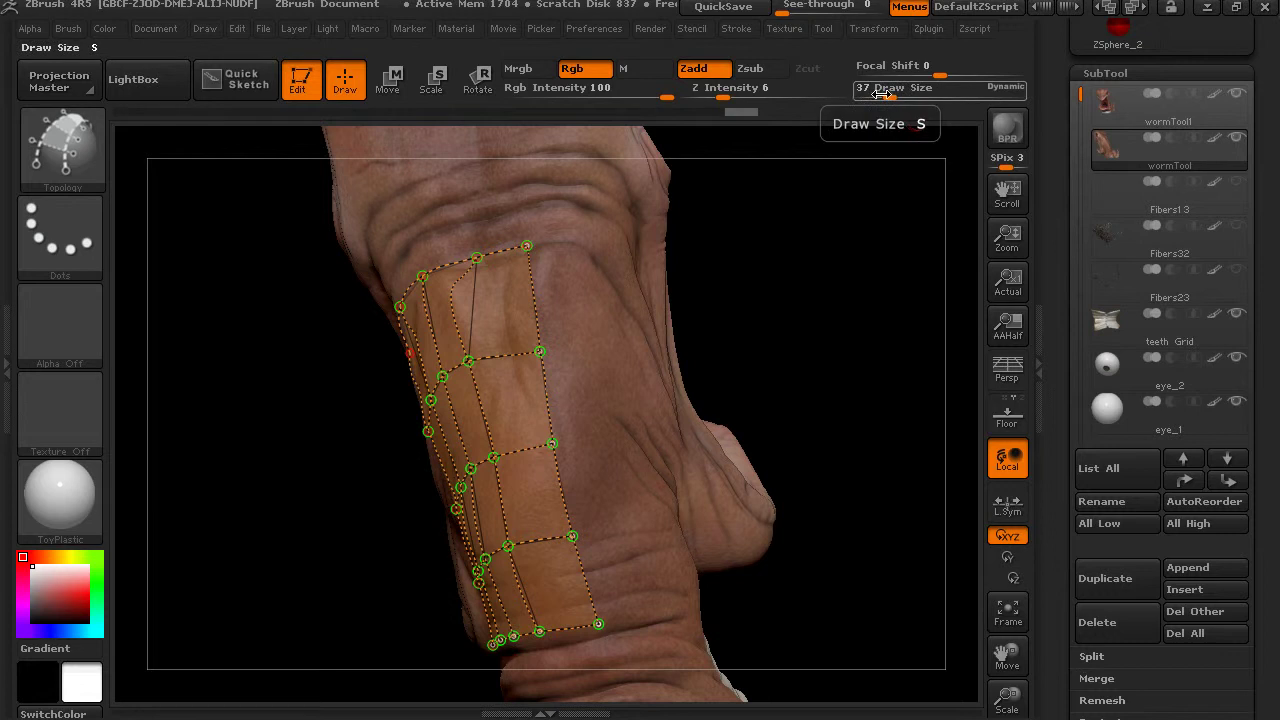
# Set the Draw Size to 1, undo the stray curve point and generate the mesh from the topology grid
pyautogui.click(888, 96)
pyautogui.moveTo(887, 96); pyautogui.dragTo(828, 101)
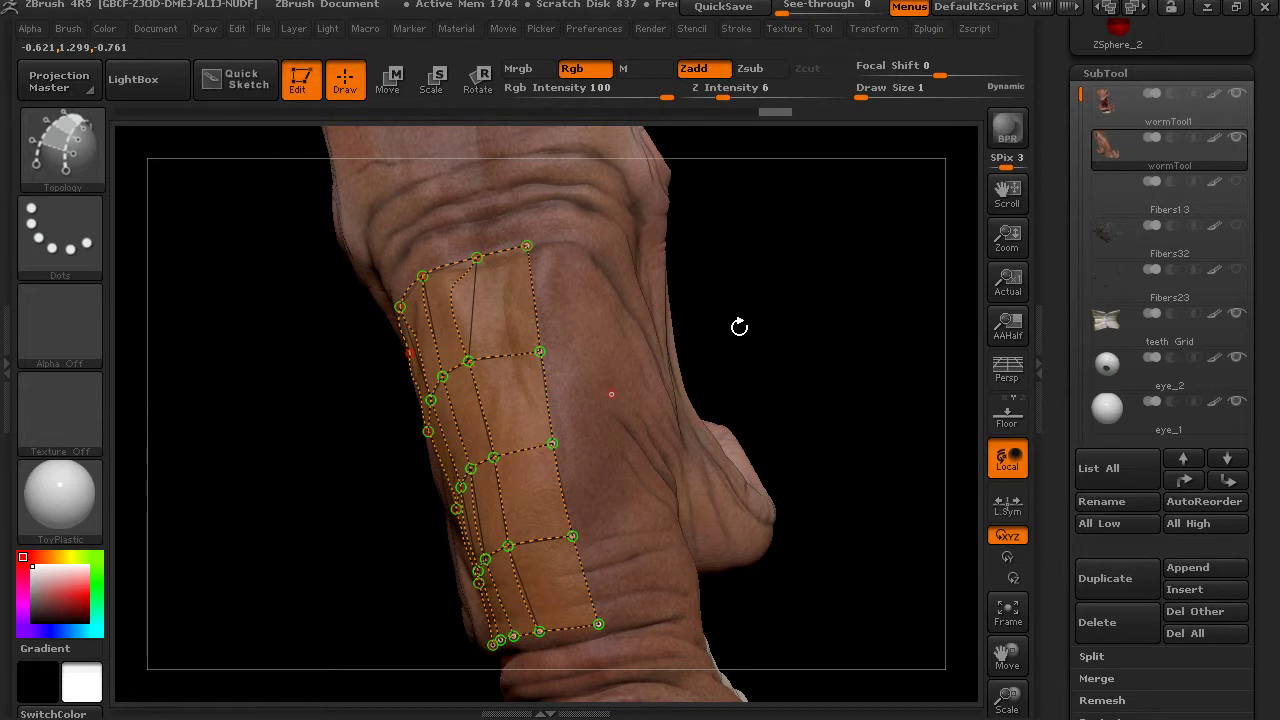
pyautogui.moveTo(739, 327); pyautogui.dragTo(604, 369)
pyautogui.click(716, 369)
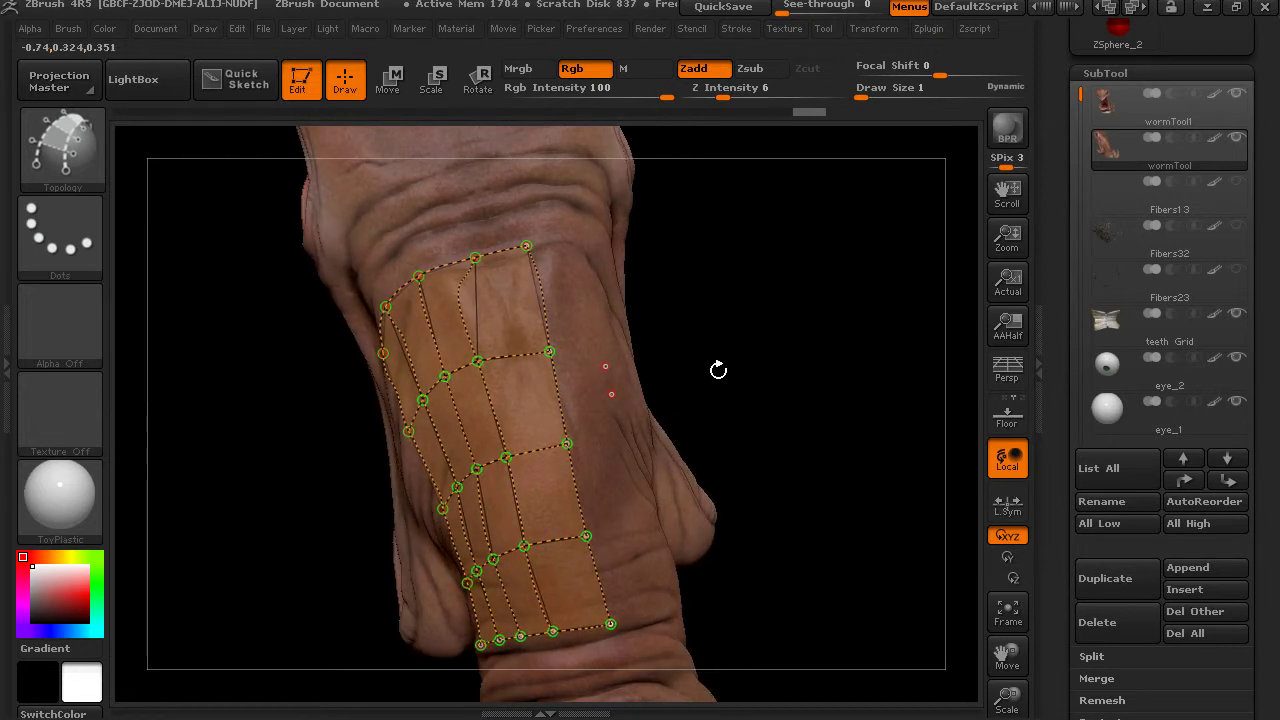
pyautogui.hotkey('ctrl', 'z')
pyautogui.moveTo(703, 348); pyautogui.dragTo(738, 354)
pyautogui.click(675, 451)
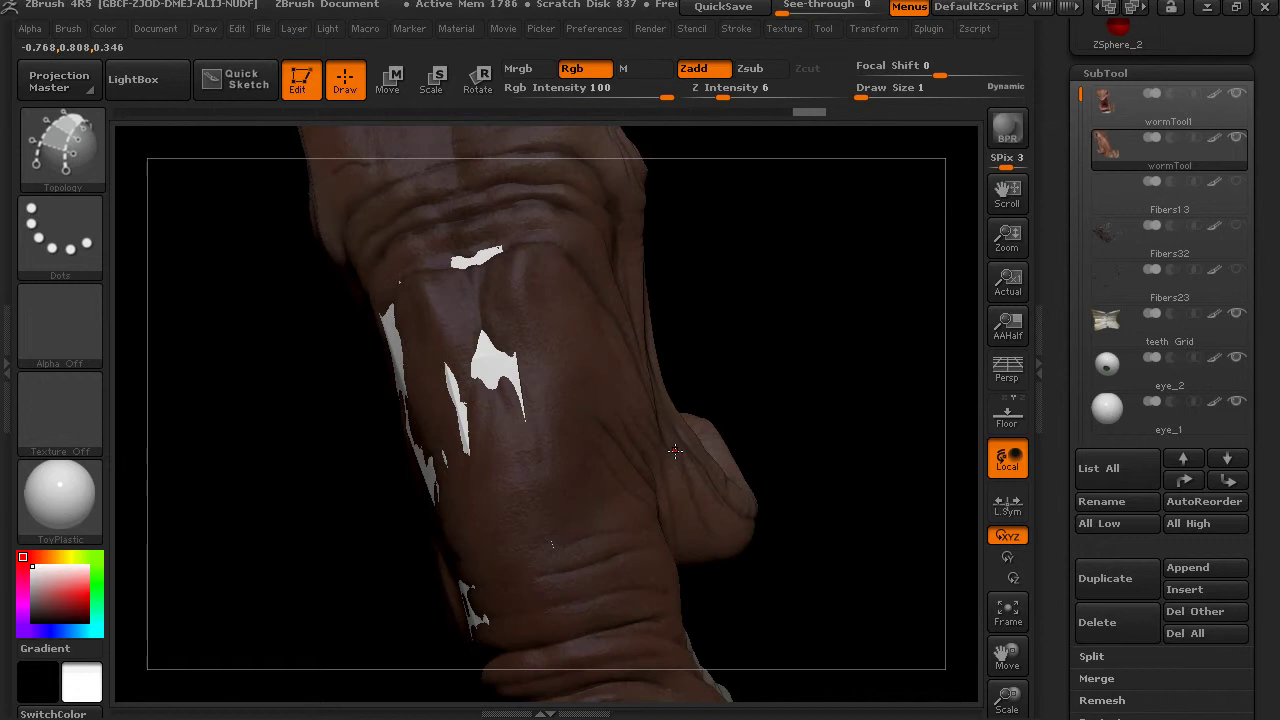
# Split the unmasked neck mesh off the worm body as its own subtool and select the new piece to inspect it
pyautogui.moveTo(443, 422)
pyautogui.mouseDown()
pyautogui.moveTo(826, 303)
pyautogui.moveTo(749, 331)
pyautogui.moveTo(837, 349)
pyautogui.moveTo(766, 343)
pyautogui.moveTo(766, 394)
pyautogui.mouseUp()
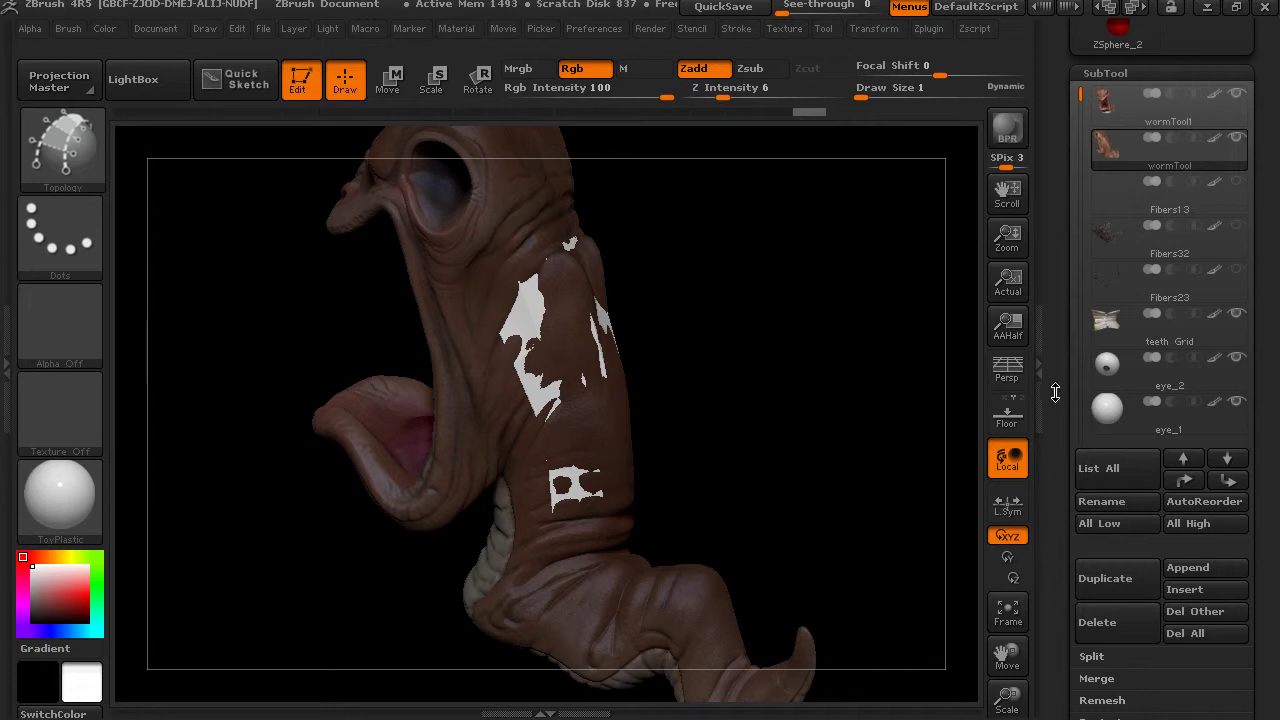
pyautogui.moveTo(1060, 432); pyautogui.dragTo(1062, 362)
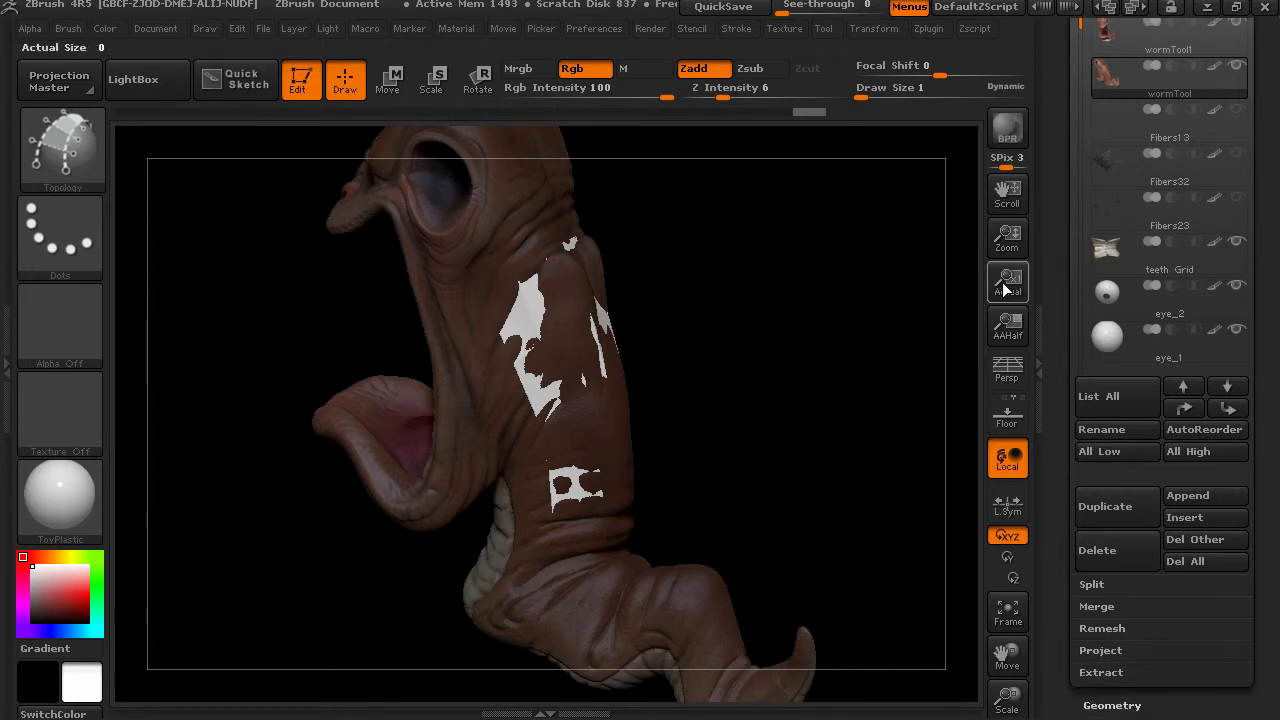
pyautogui.scroll(-1, 1079, 240)
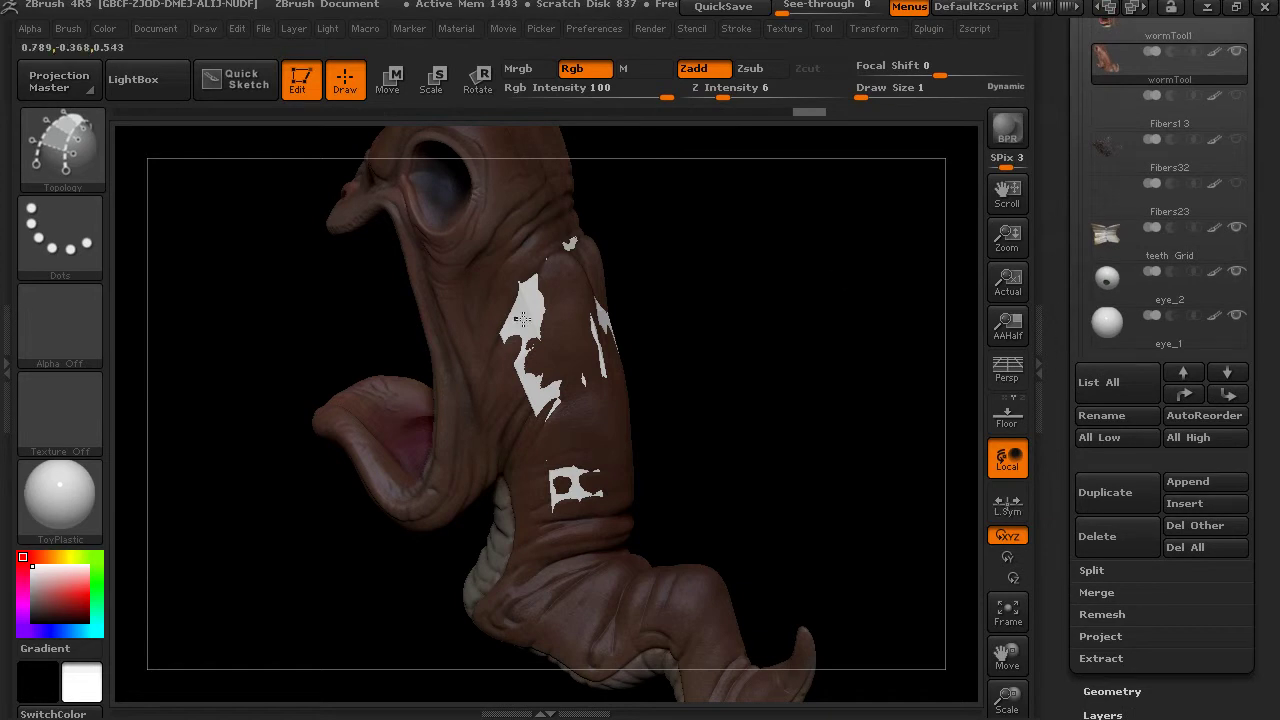
pyautogui.click(1092, 570)
pyautogui.scroll(-2, 1060, 565)
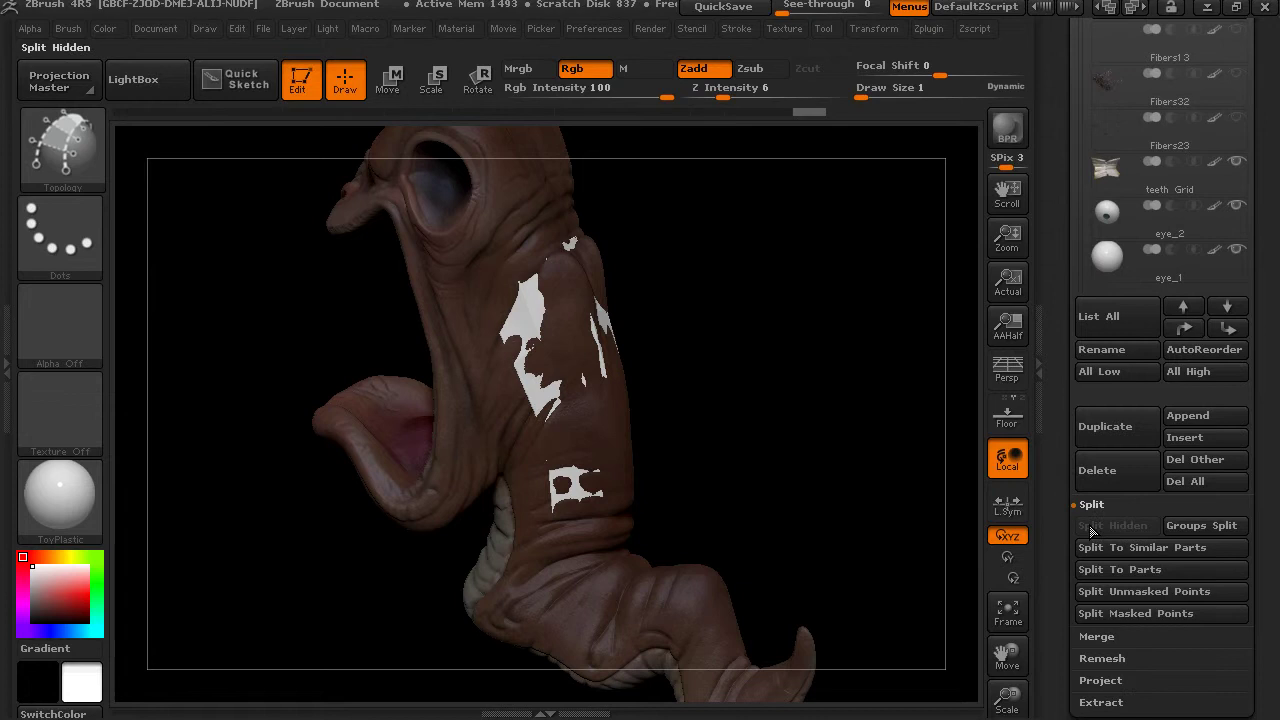
pyautogui.scroll(-2, 1110, 500)
pyautogui.click(1121, 553)
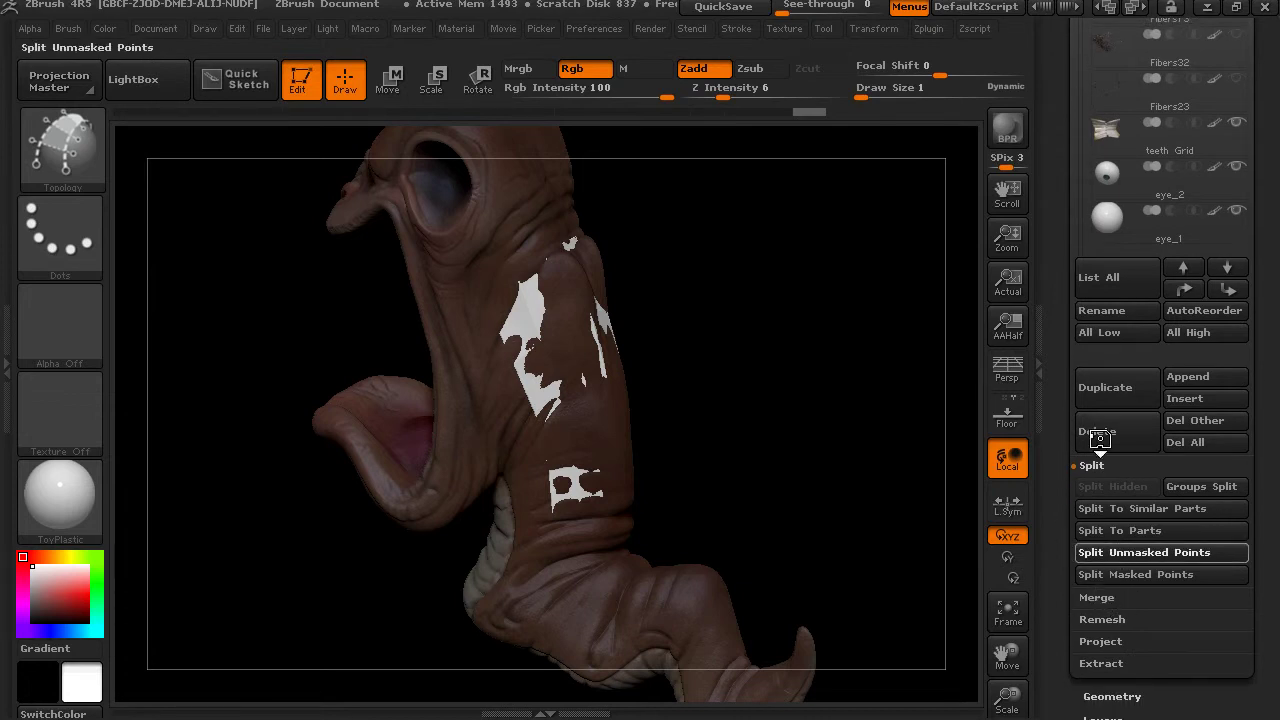
pyautogui.click(1165, 228)
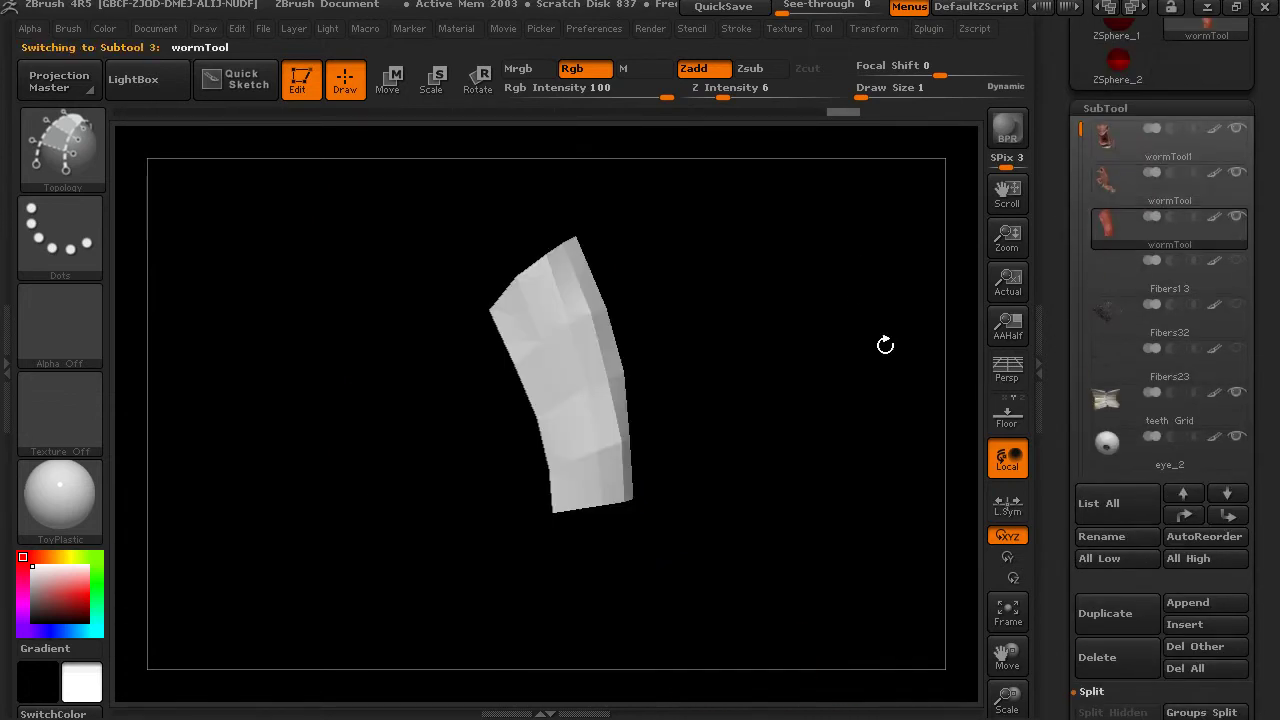
pyautogui.moveTo(886, 343); pyautogui.dragTo(760, 444)
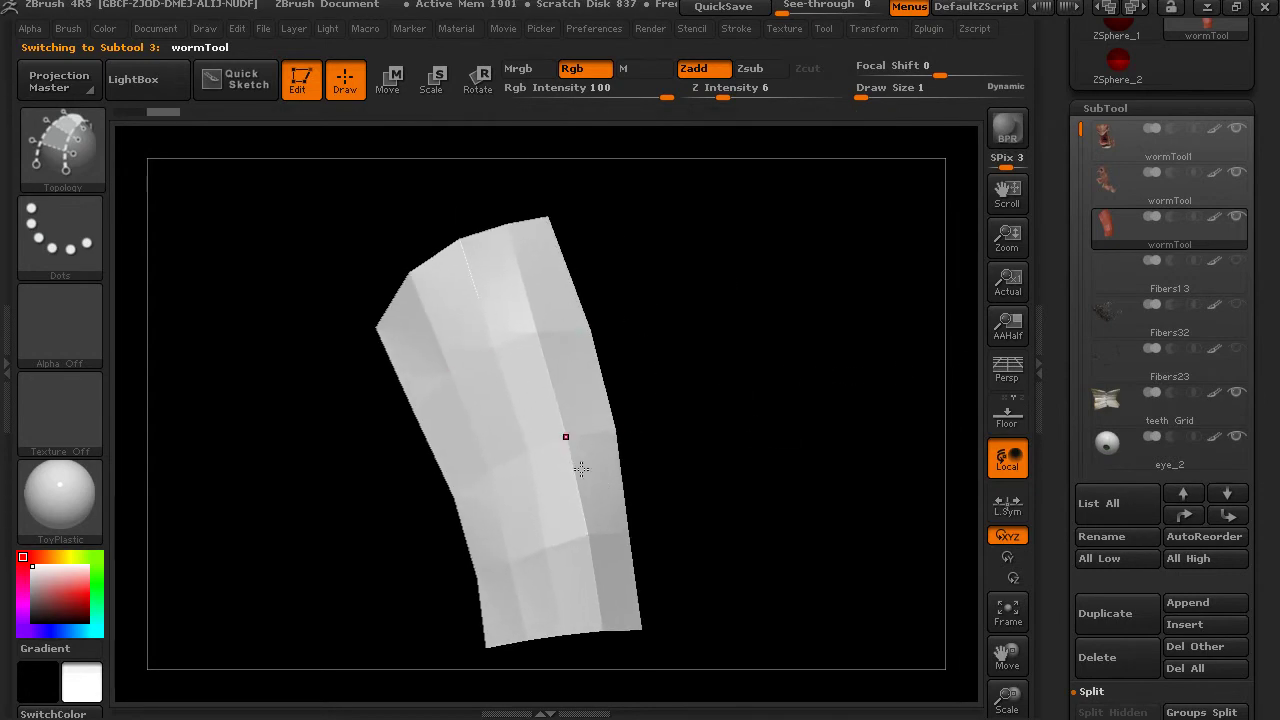
pyautogui.moveTo(674, 399); pyautogui.dragTo(703, 393)
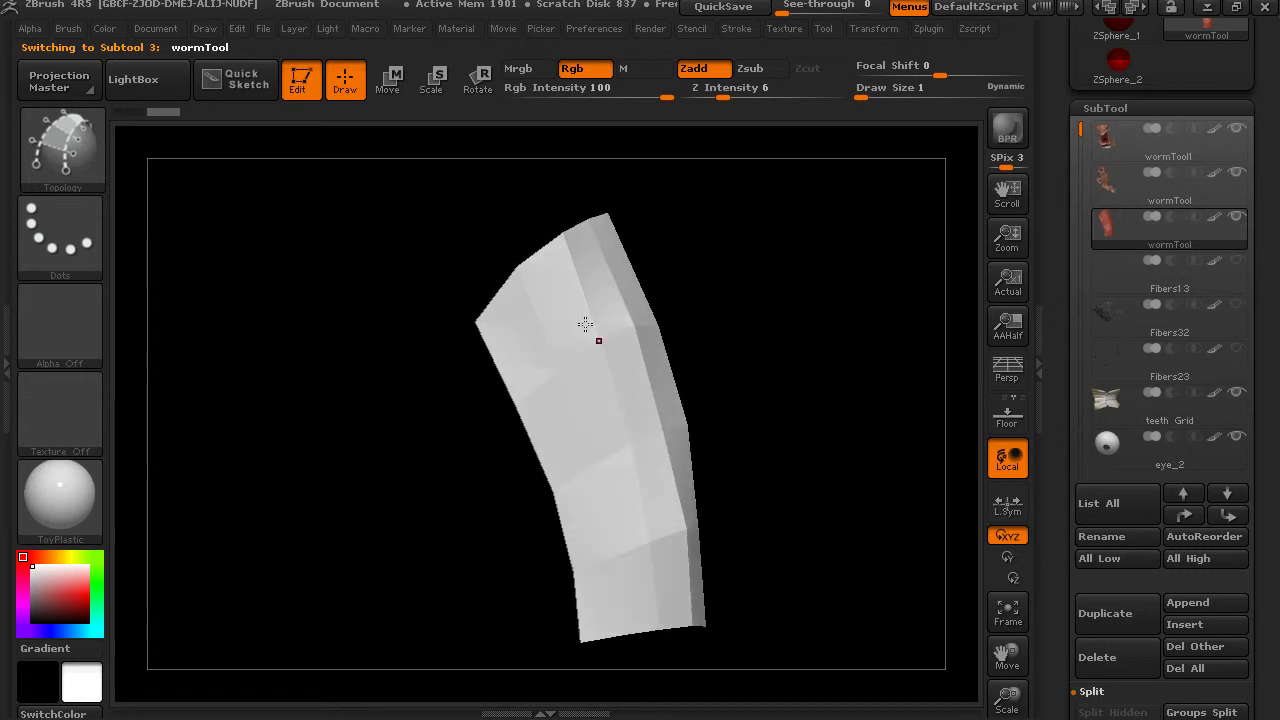
pyautogui.keyDown('alt'); pyautogui.moveTo(783, 432); pyautogui.dragTo(740, 378); pyautogui.keyUp('alt')
# Select the worm body subtool, set the Draw Size to 89 and draw four crosswise topology curves on the neck
pyautogui.click(1133, 197)
pyautogui.moveTo(705, 287); pyautogui.dragTo(713, 291)
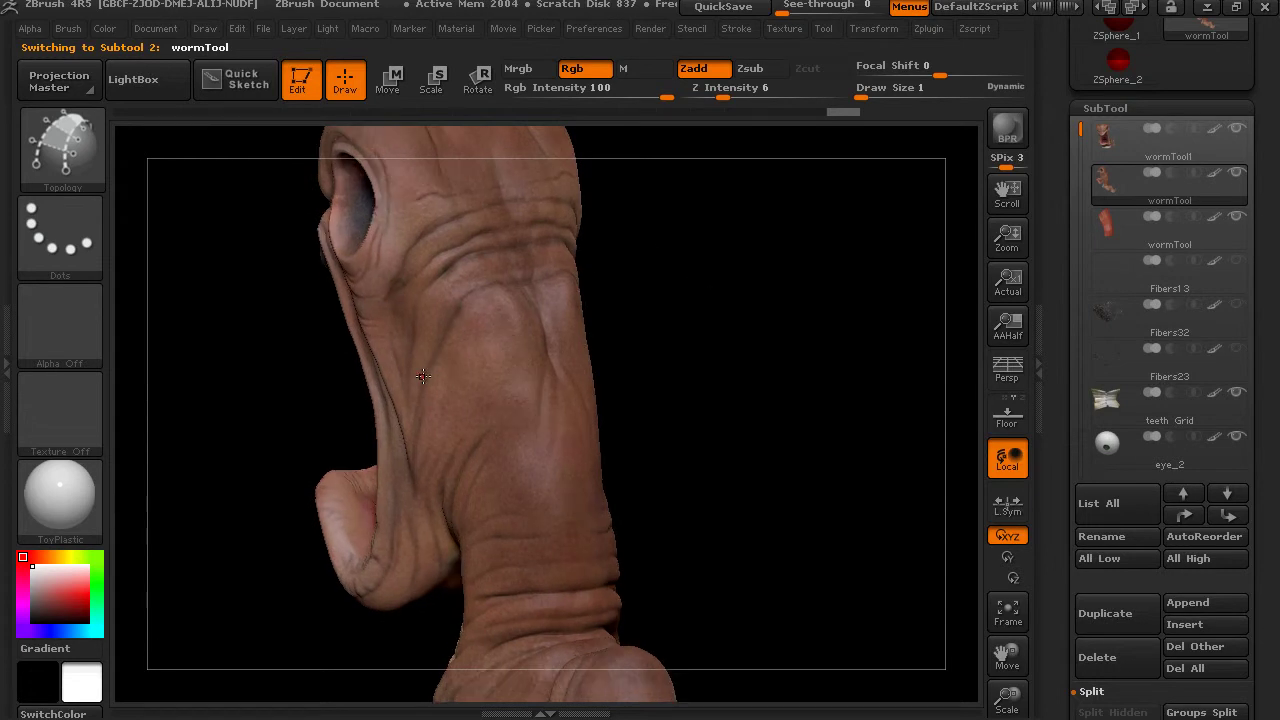
pyautogui.moveTo(541, 343); pyautogui.dragTo(542, 403)
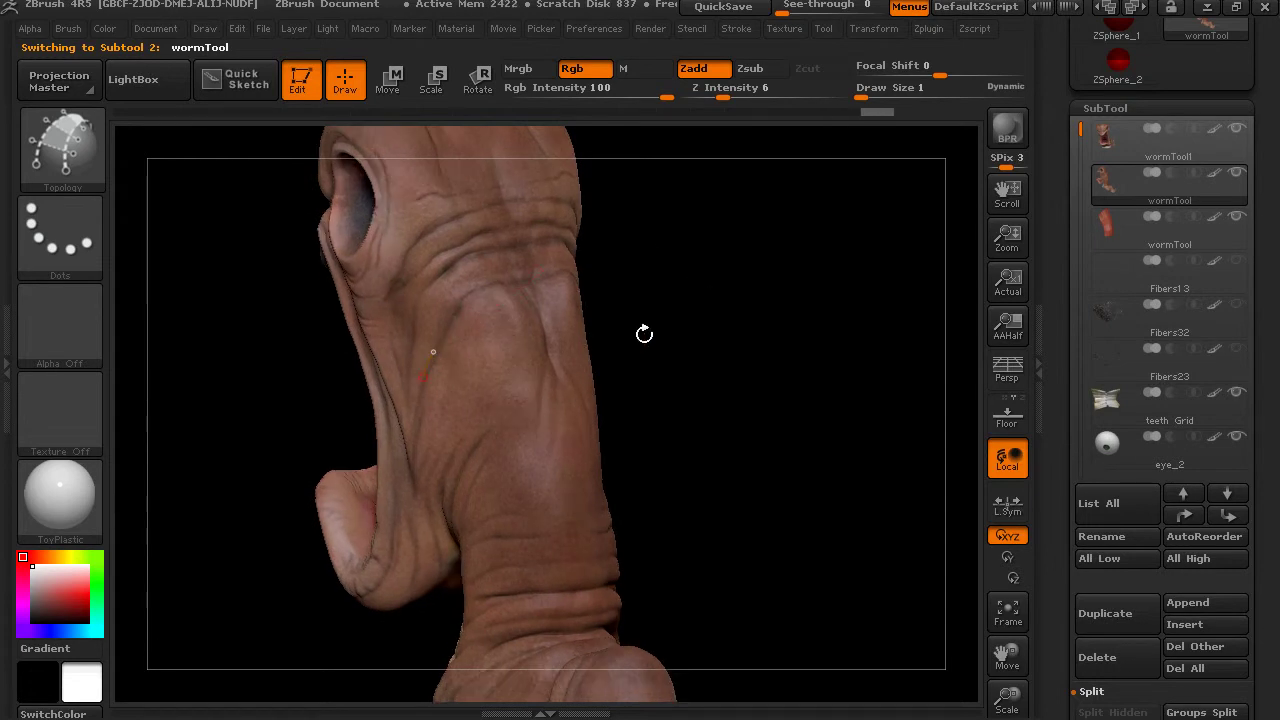
pyautogui.moveTo(674, 303)
pyautogui.mouseDown()
pyautogui.moveTo(686, 340)
pyautogui.moveTo(788, 266)
pyautogui.mouseUp()
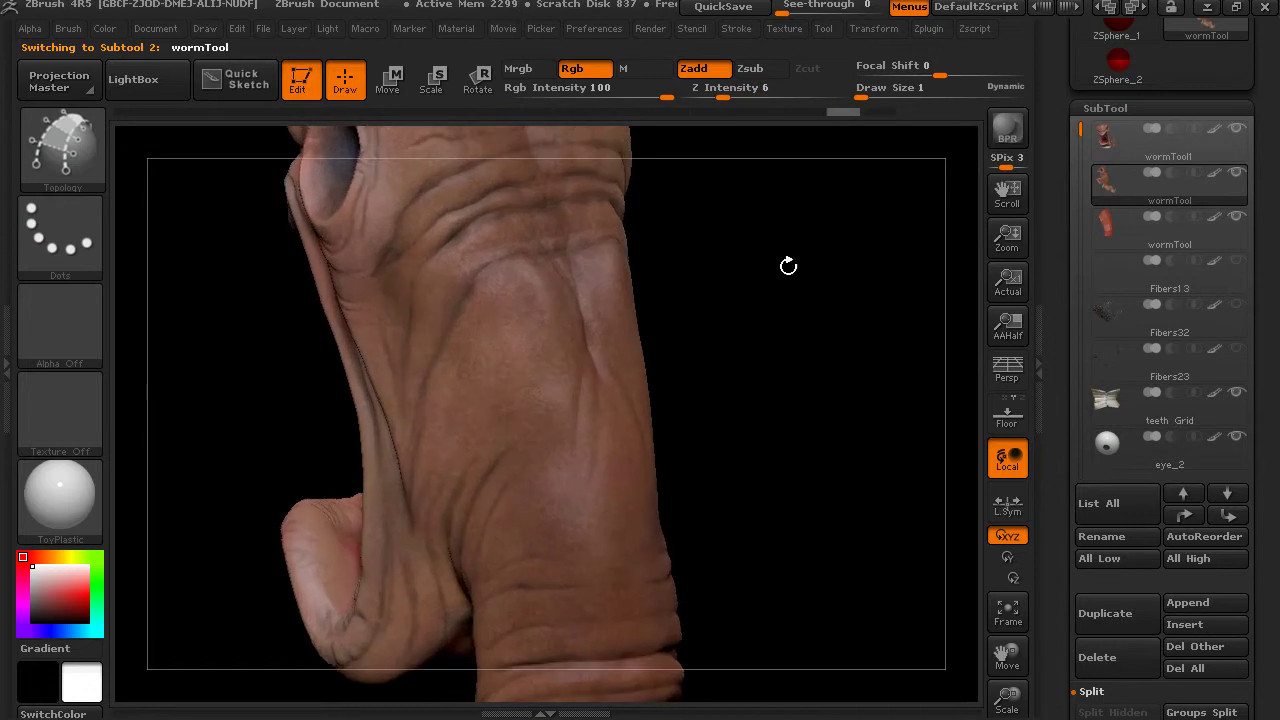
pyautogui.moveTo(866, 97); pyautogui.dragTo(906, 97)
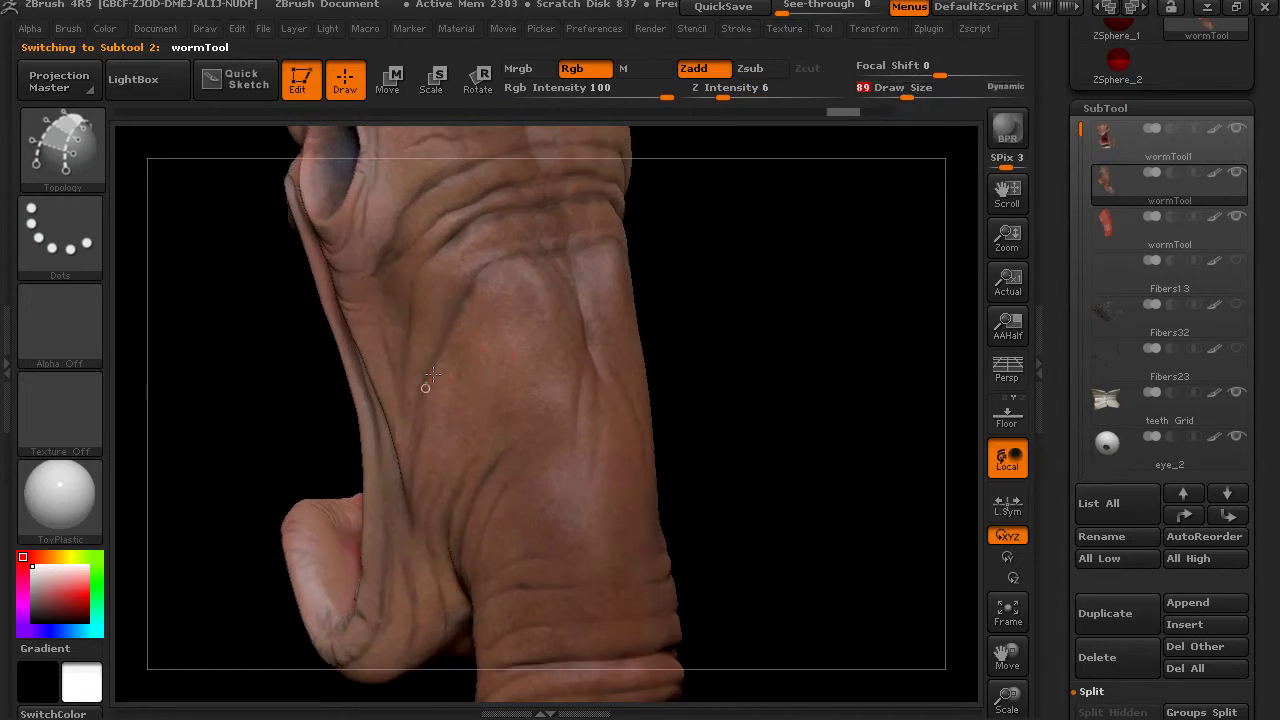
pyautogui.moveTo(541, 270); pyautogui.dragTo(575, 260)
pyautogui.moveTo(460, 462); pyautogui.dragTo(612, 368)
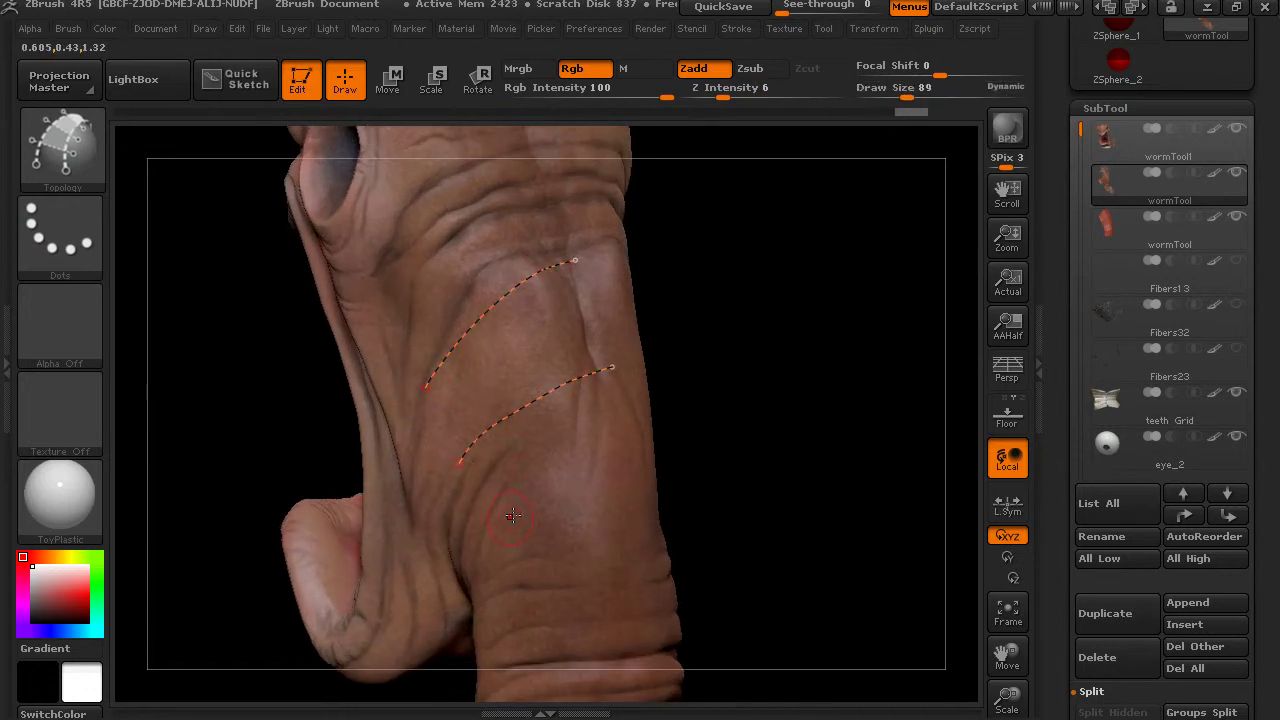
pyautogui.moveTo(550, 510); pyautogui.dragTo(640, 489)
pyautogui.moveTo(637, 586); pyautogui.dragTo(648, 587)
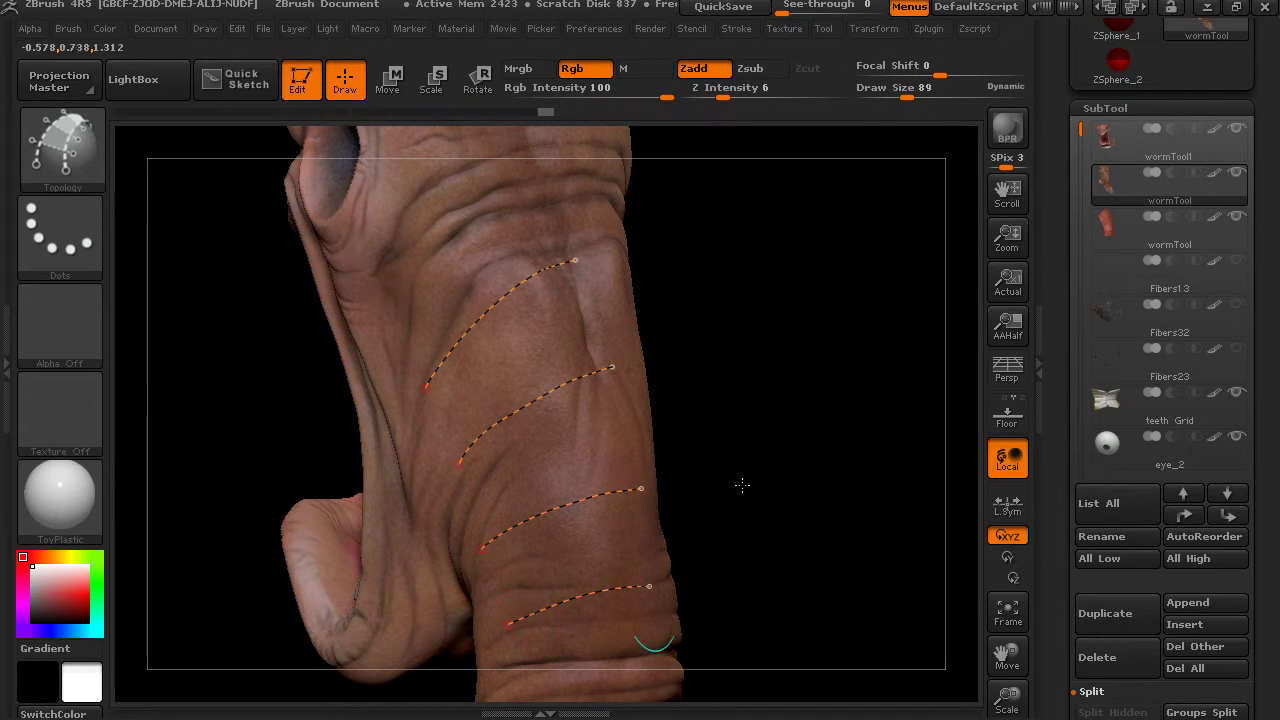
# Draw three lengthwise topology curves across the four crosswise curves and trim the loose curve ends
pyautogui.keyDown('alt'); pyautogui.moveTo(740, 485); pyautogui.dragTo(715, 435); pyautogui.keyUp('alt')
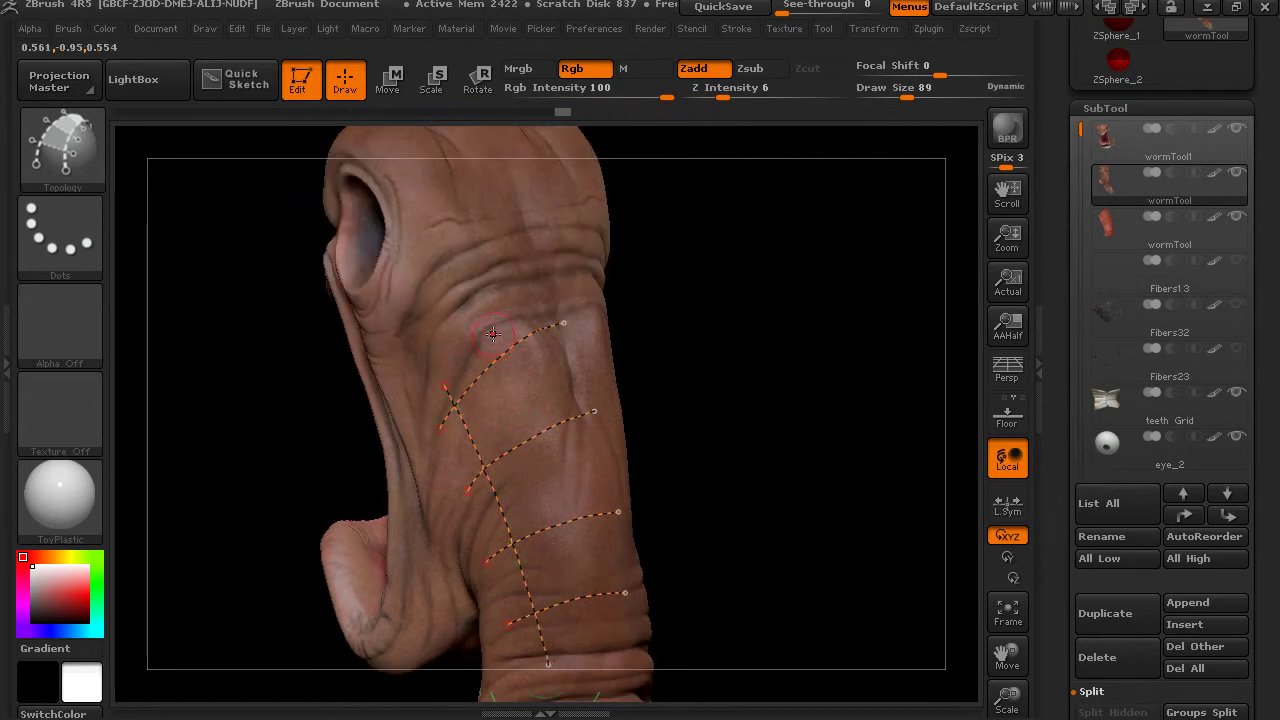
pyautogui.moveTo(574, 603); pyautogui.dragTo(588, 655)
pyautogui.moveTo(546, 297); pyautogui.dragTo(621, 655)
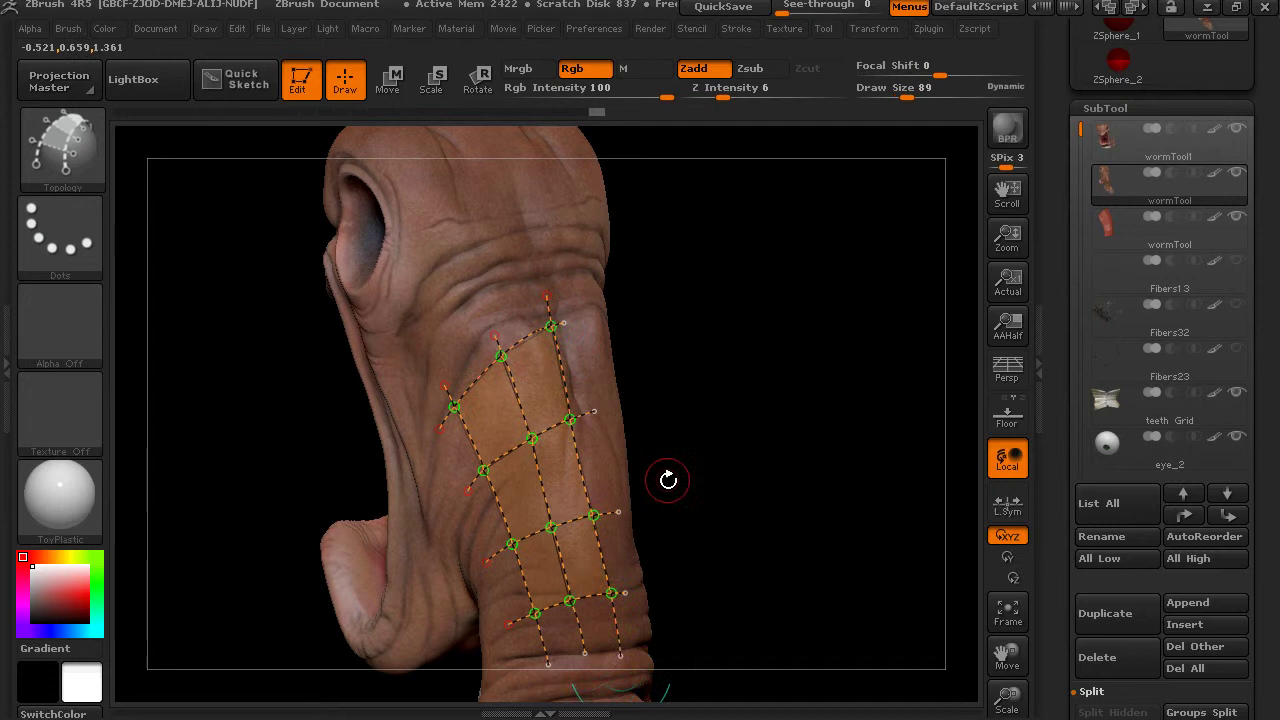
pyautogui.moveTo(759, 455)
pyautogui.mouseDown()
pyautogui.moveTo(731, 456)
pyautogui.moveTo(762, 484)
pyautogui.moveTo(738, 450)
pyautogui.moveTo(752, 443)
pyautogui.moveTo(722, 450)
pyautogui.moveTo(777, 411)
pyautogui.moveTo(846, 397)
pyautogui.moveTo(823, 351)
pyautogui.moveTo(632, 396)
pyautogui.mouseUp()
pyautogui.keyDown('alt'); pyautogui.click(614, 473); pyautogui.keyUp('alt')
pyautogui.click(699, 477)
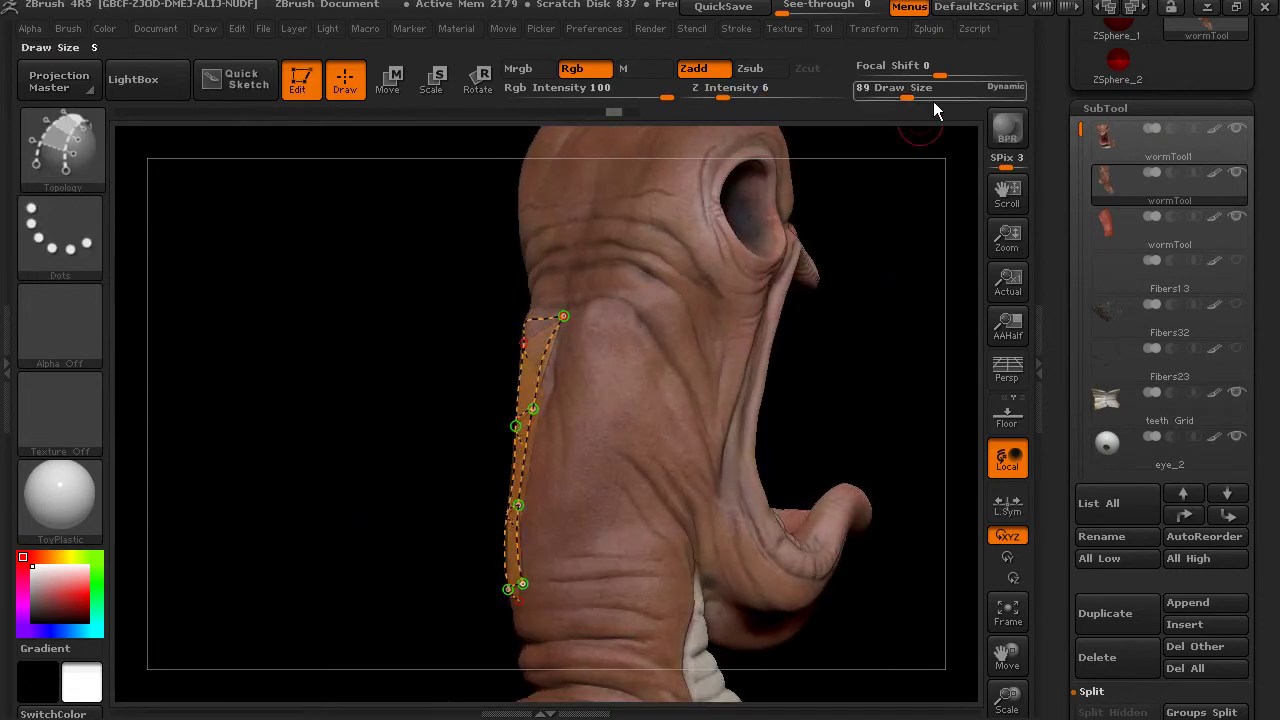
# Set the Draw Size to 362 and generate a thicker mesh from the topology grid
pyautogui.moveTo(908, 90); pyautogui.dragTo(955, 98)
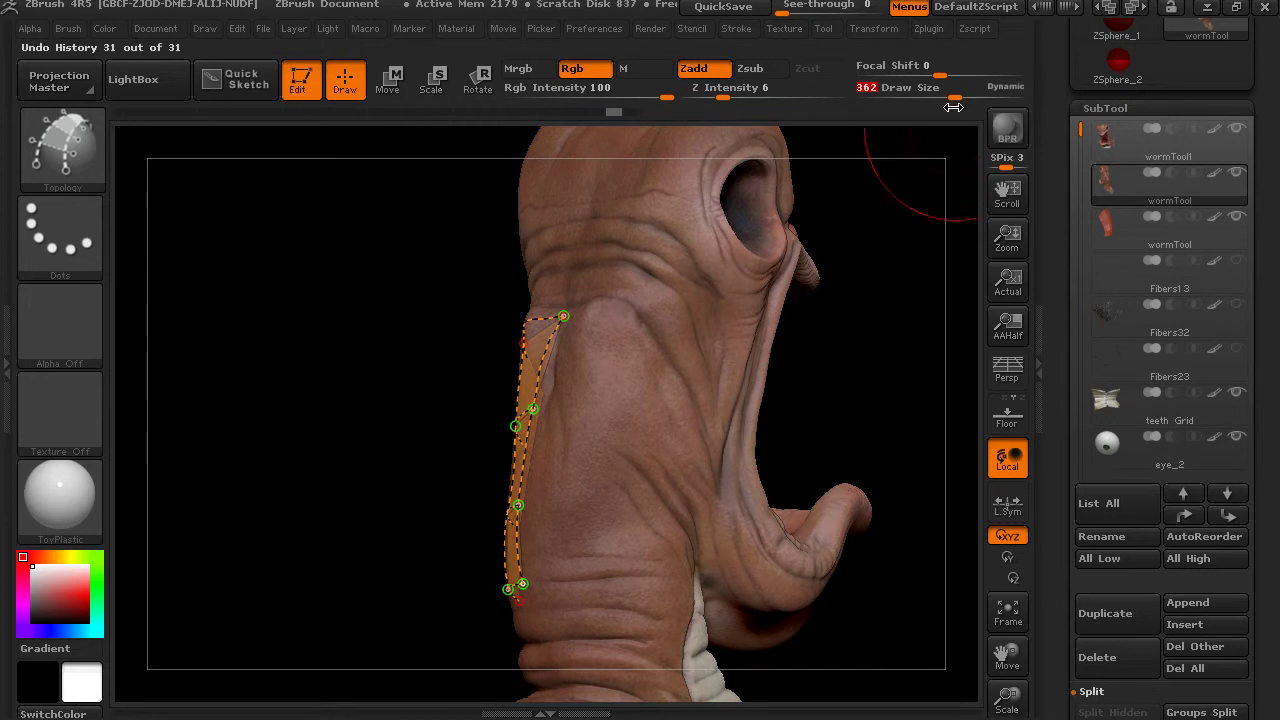
pyautogui.click(799, 455)
pyautogui.moveTo(849, 394); pyautogui.dragTo(970, 414)
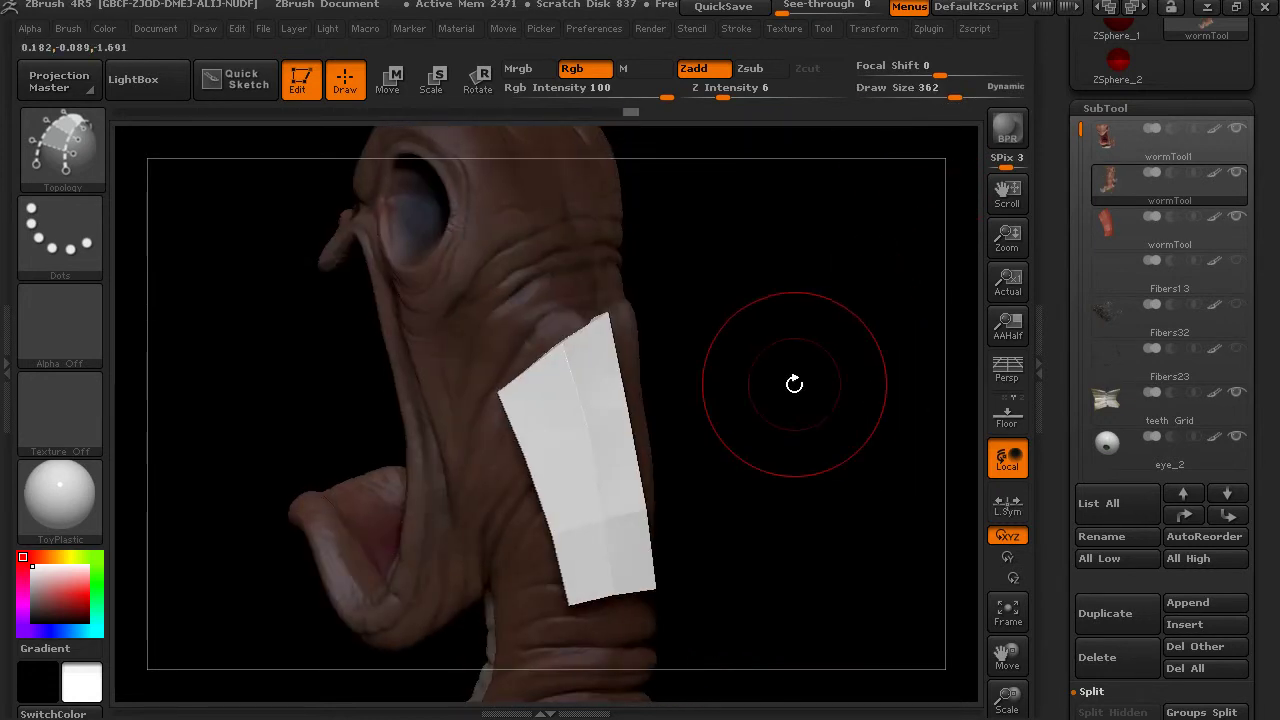
pyautogui.moveTo(794, 384); pyautogui.dragTo(970, 445)
# Split the unmasked thick neck mesh off the worm body into its own subtool and select that piece
pyautogui.click(1091, 691)
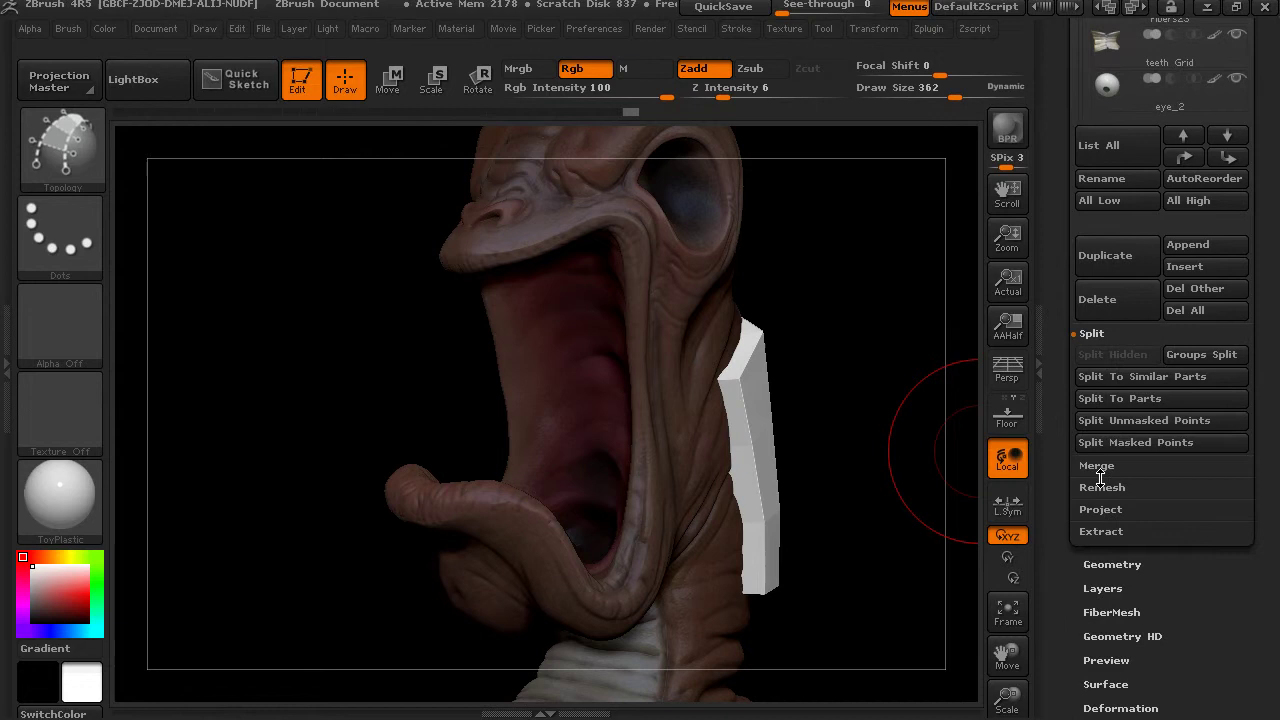
pyautogui.click(1137, 420)
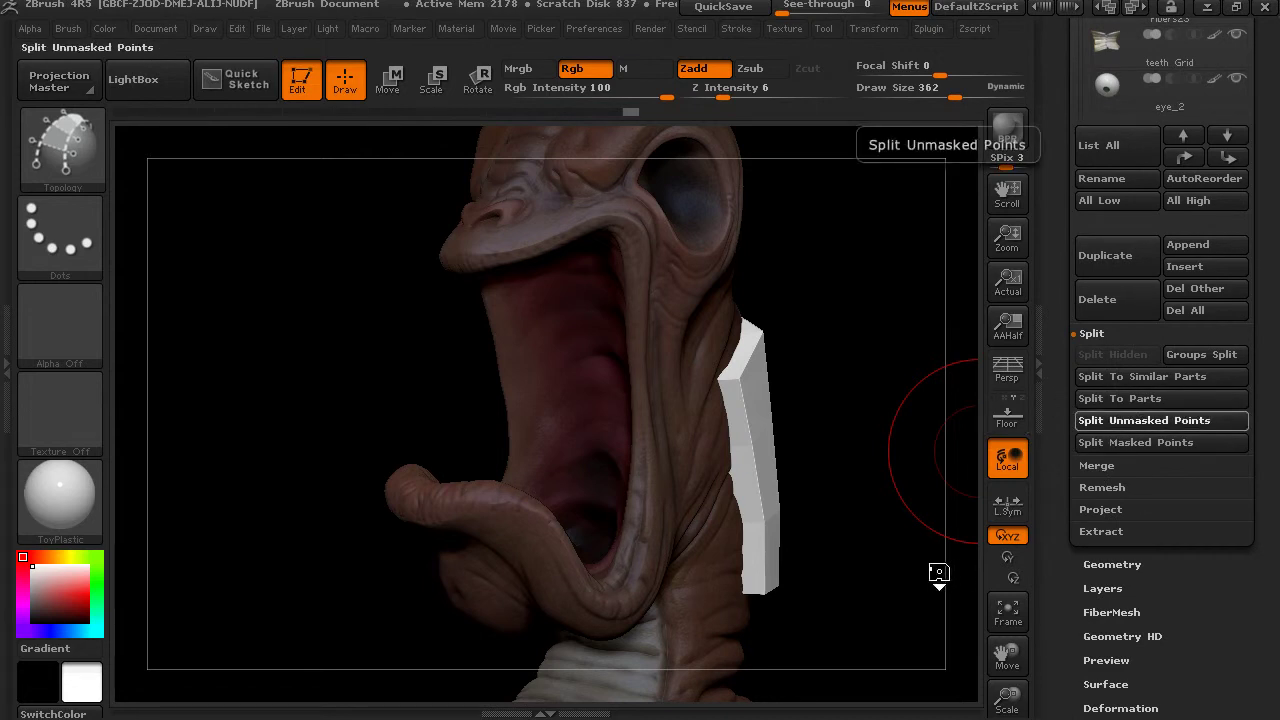
pyautogui.moveTo(900, 428); pyautogui.dragTo(857, 411)
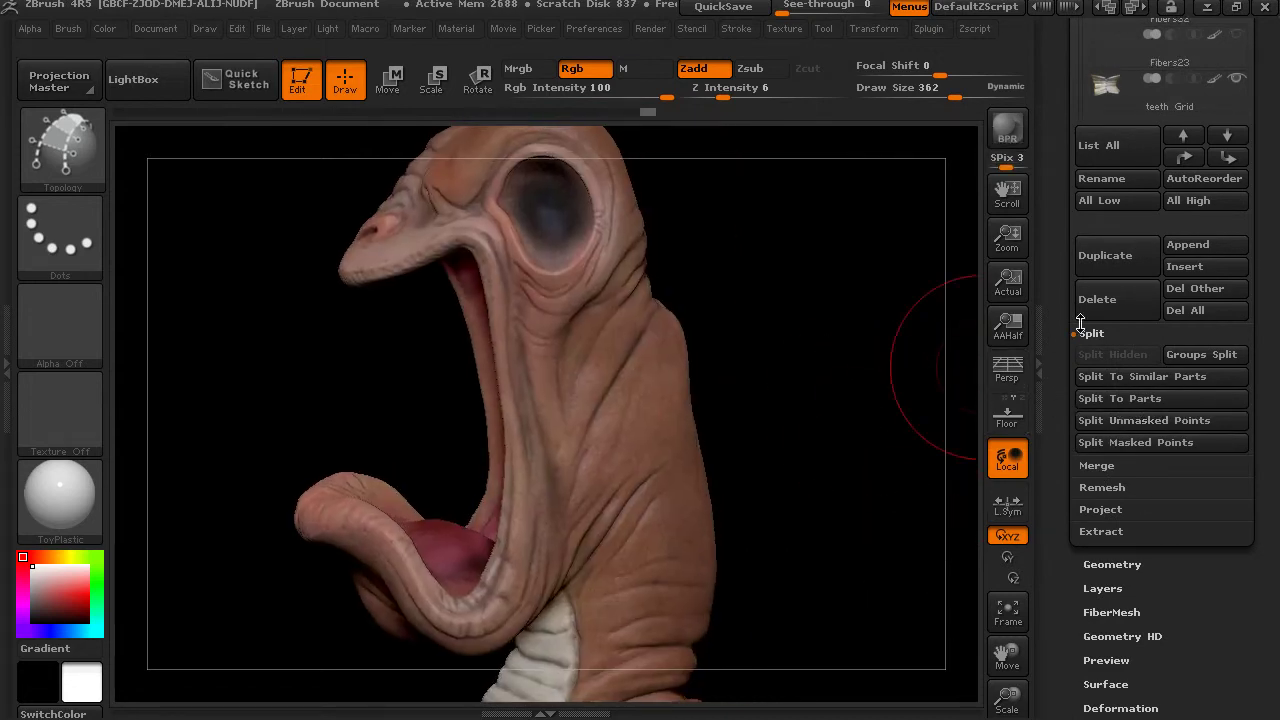
pyautogui.moveTo(1066, 311); pyautogui.dragTo(1123, 409)
pyautogui.click(1160, 386)
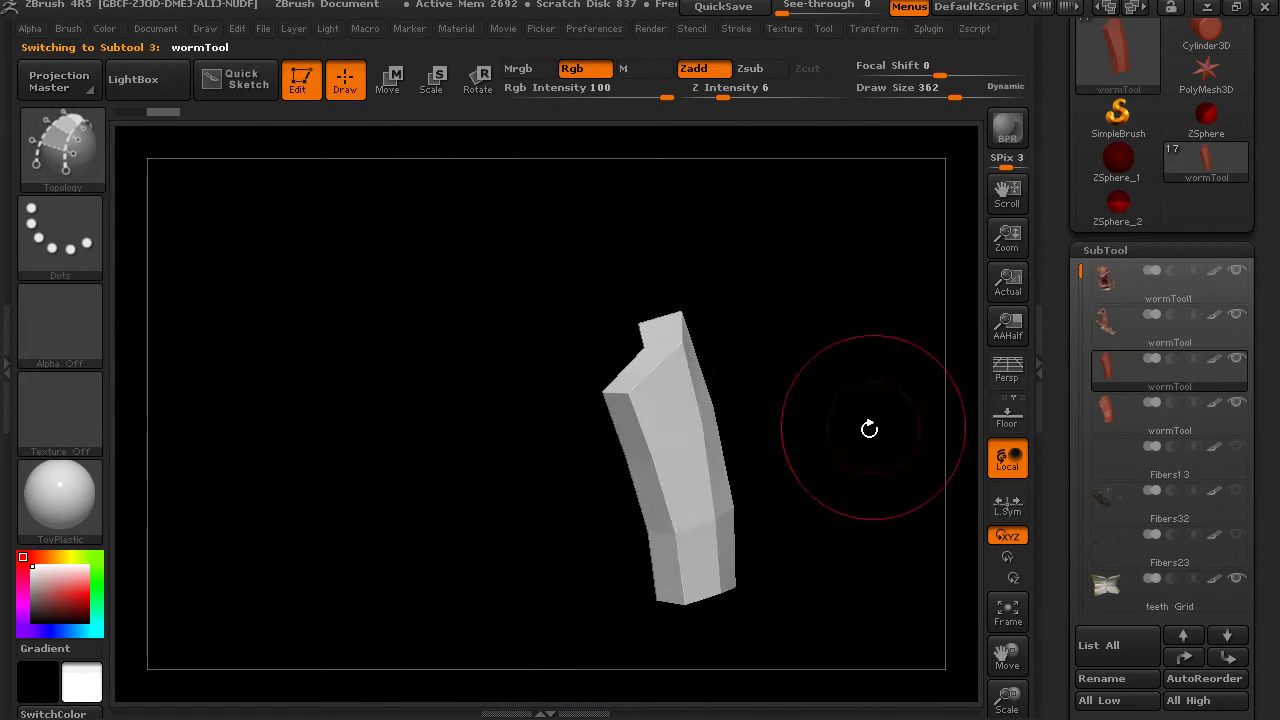
# Subdivide the thick neck piece to smooth it and inspect its shape
pyautogui.moveTo(866, 429); pyautogui.dragTo(791, 443)
pyautogui.hotkey('ctrl', 'd')
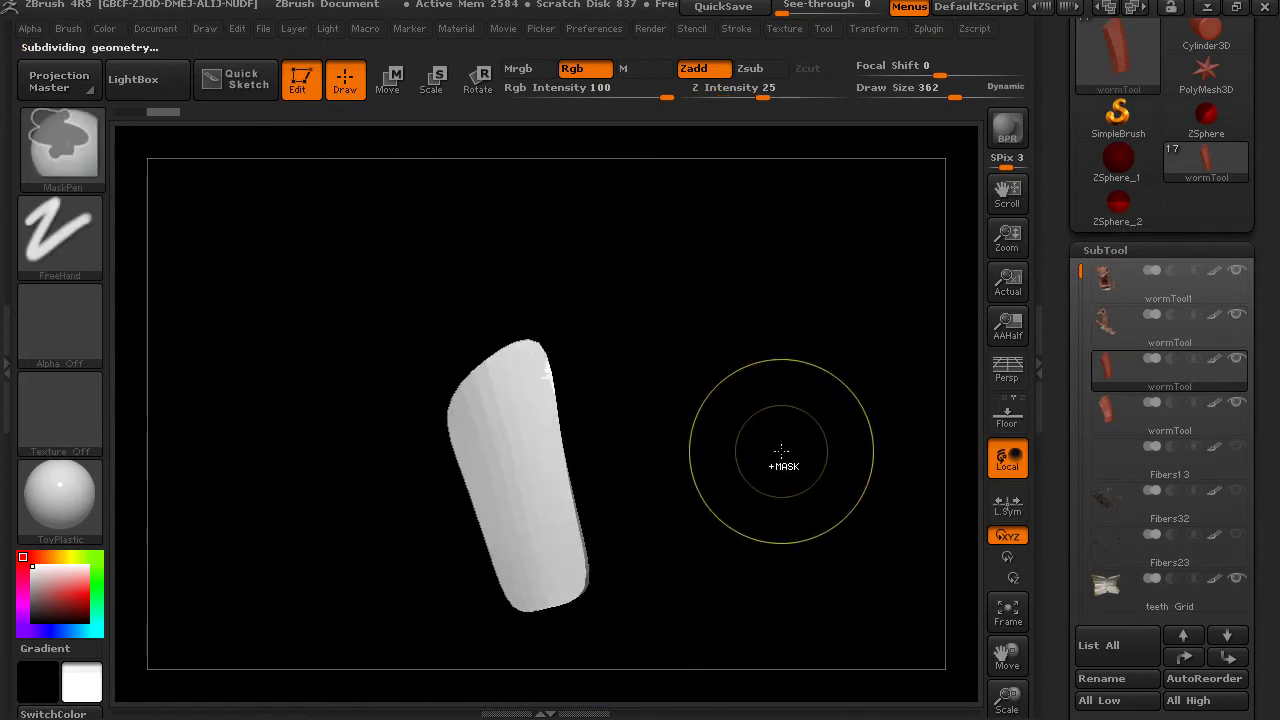
pyautogui.moveTo(541, 422); pyautogui.dragTo(556, 487)
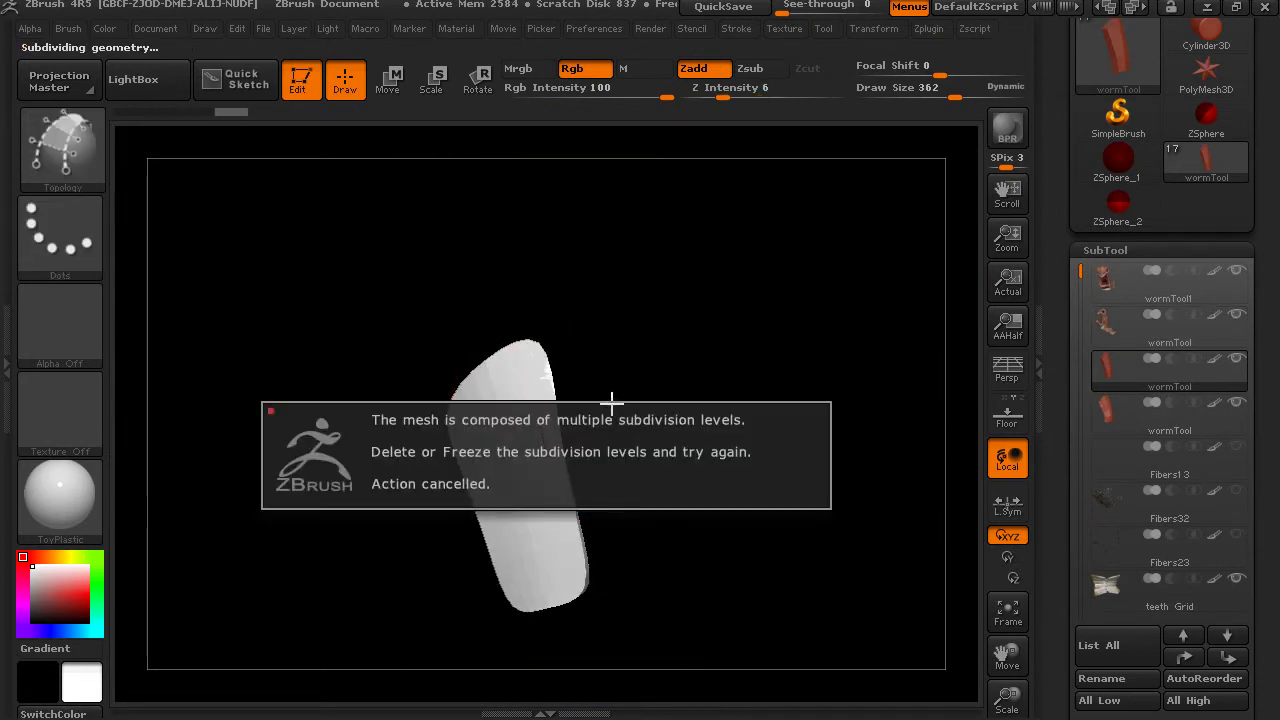
pyautogui.moveTo(610, 373); pyautogui.dragTo(732, 352)
pyautogui.press('-')
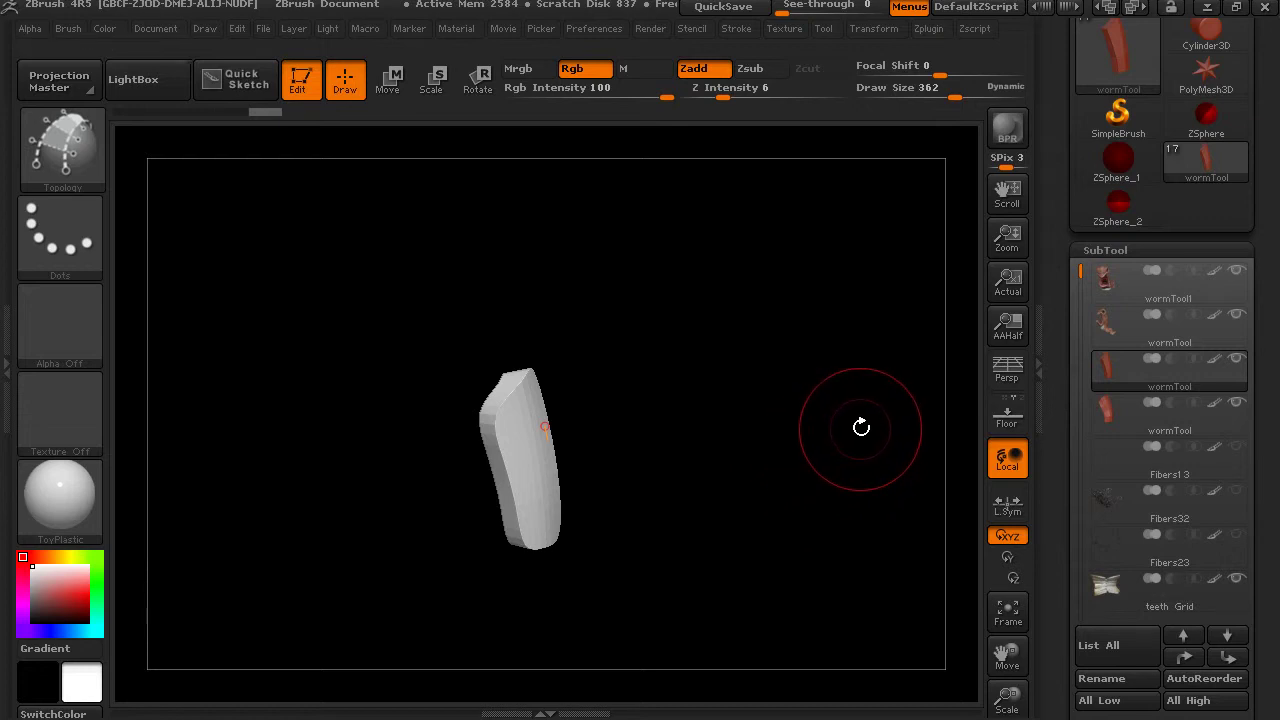
# Switch back to the worm body subtool and view the whole character from several sides
pyautogui.press('Up')
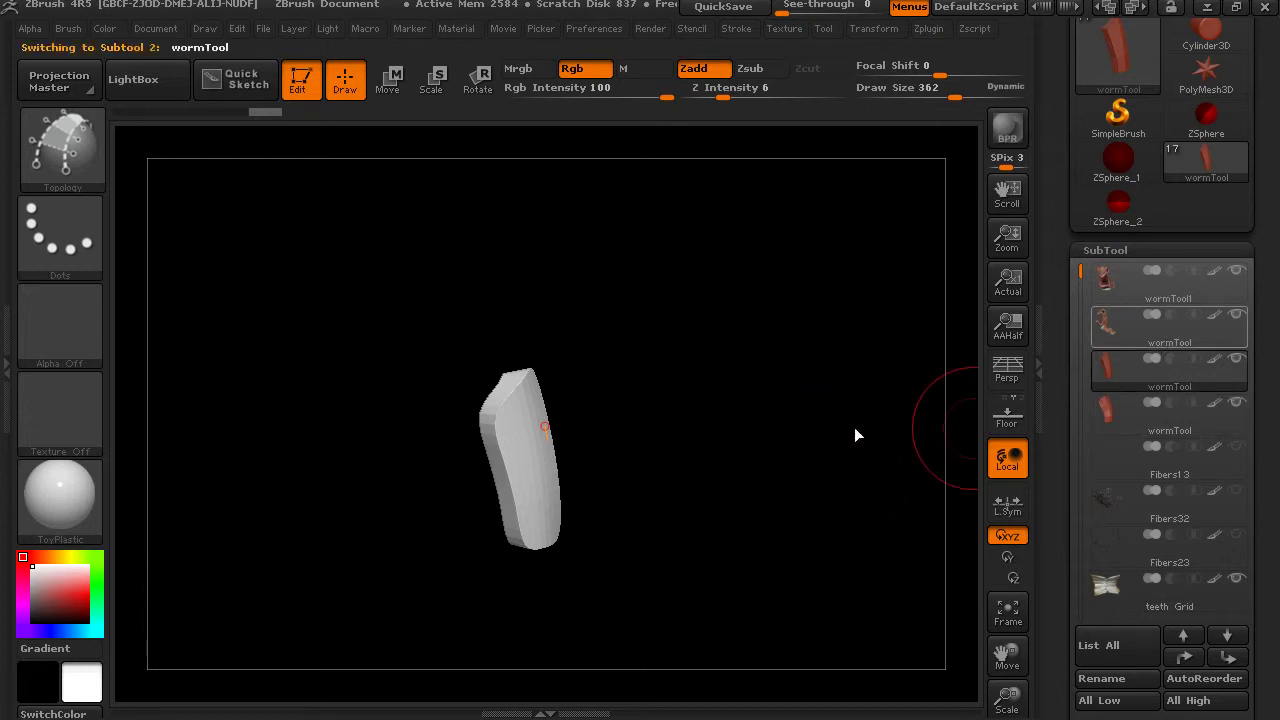
pyautogui.moveTo(891, 308); pyautogui.dragTo(769, 478)
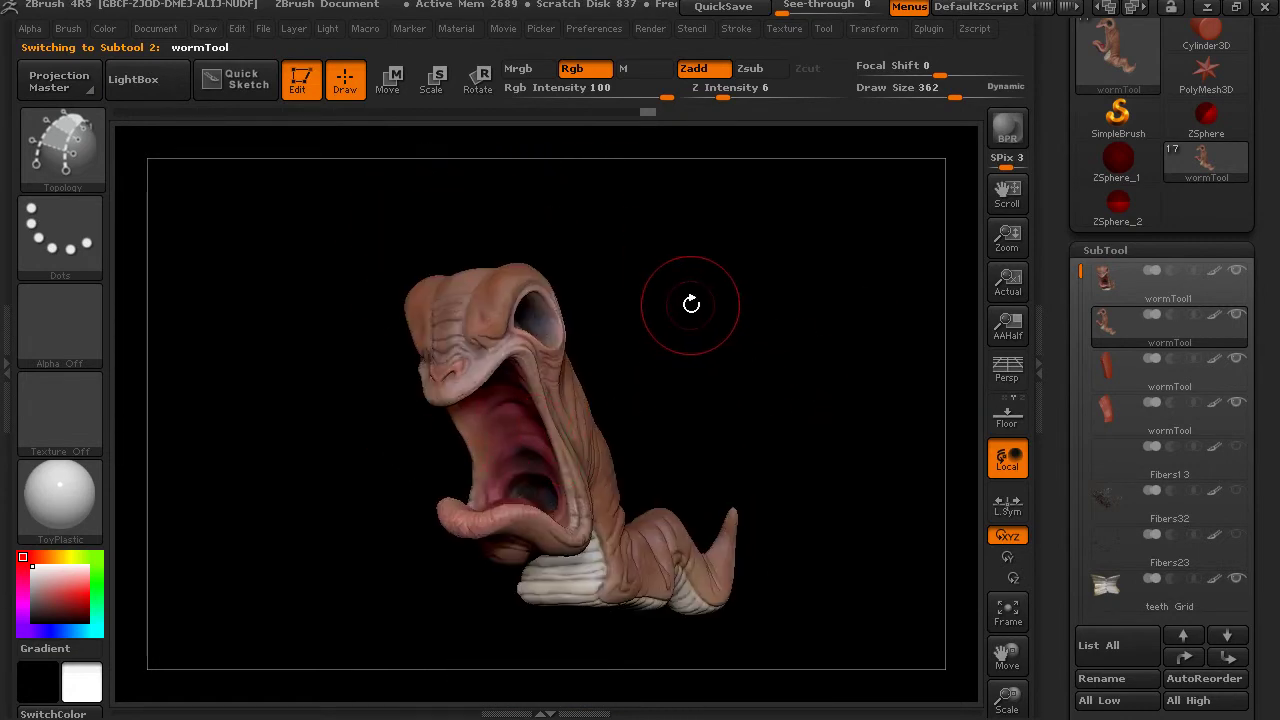
pyautogui.moveTo(640, 491); pyautogui.dragTo(664, 429)
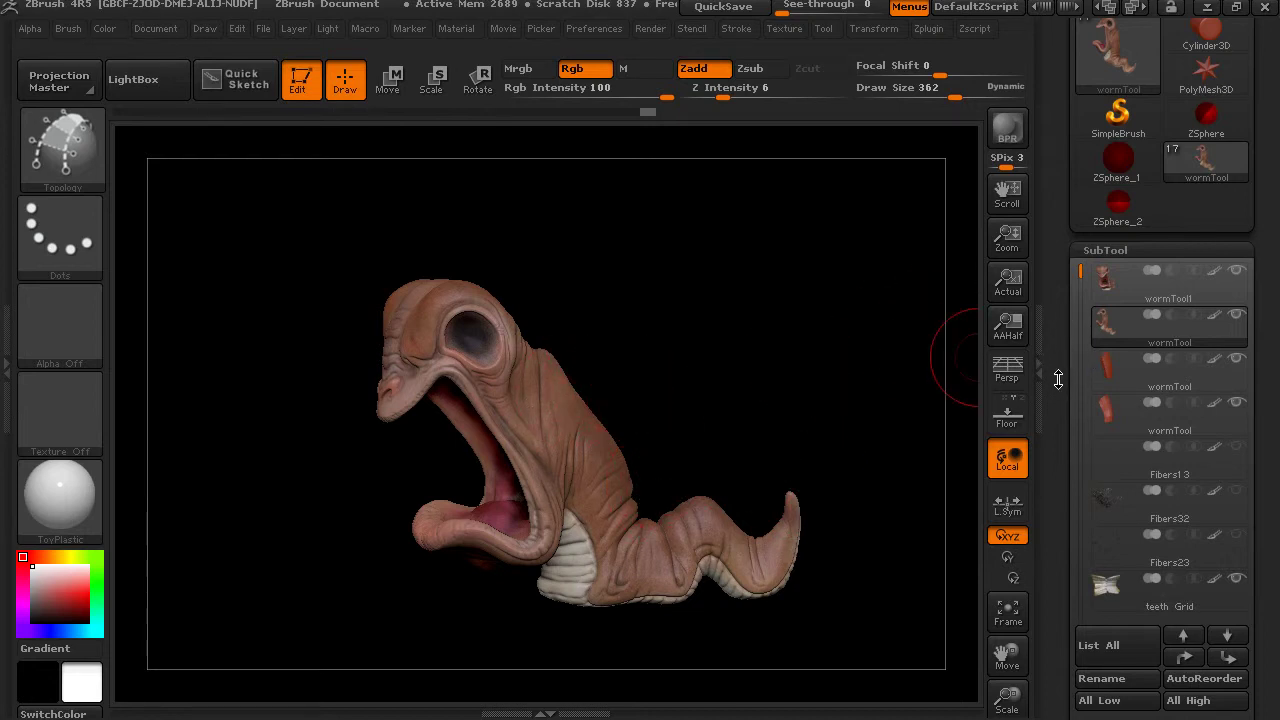
# Switch the active tool to a ZSphere and select the worm mesh as its rigging mesh
pyautogui.moveTo(1058, 378); pyautogui.dragTo(1058, 396)
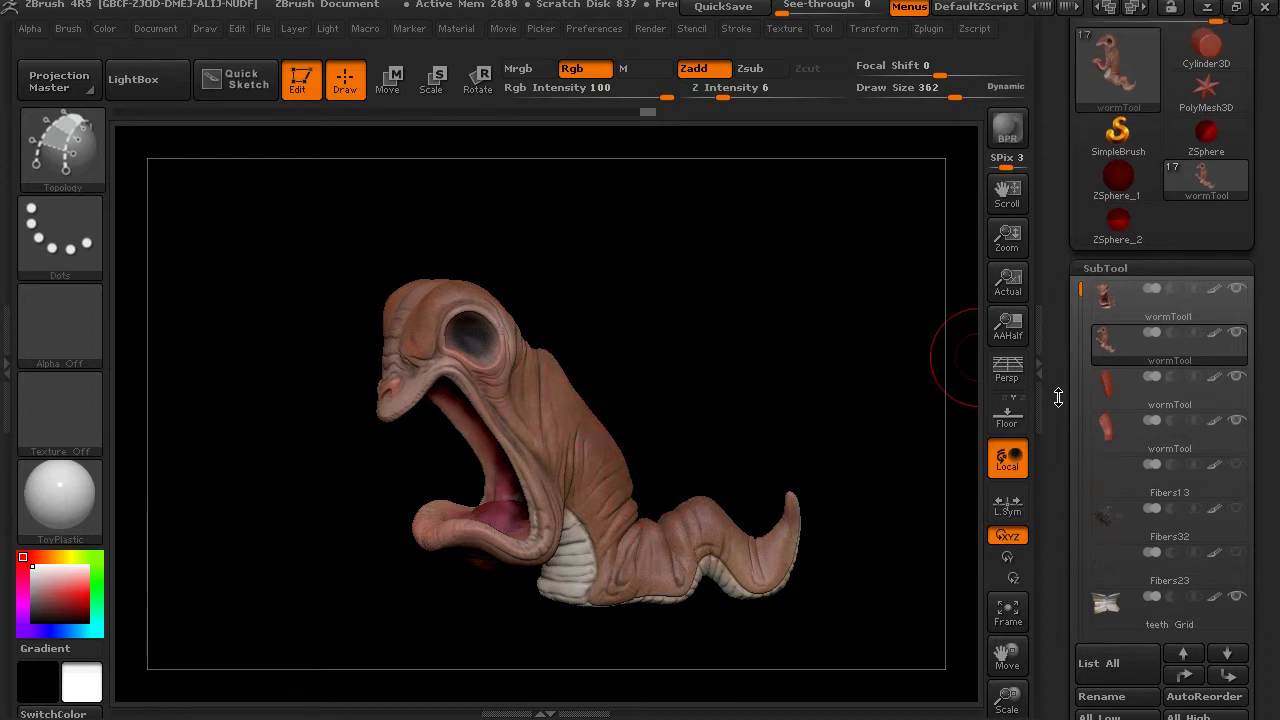
pyautogui.click(1206, 131)
pyautogui.keyDown('alt'); pyautogui.moveTo(753, 426); pyautogui.dragTo(850, 470); pyautogui.keyUp('alt')
pyautogui.moveTo(1065, 439); pyautogui.dragTo(1094, 222)
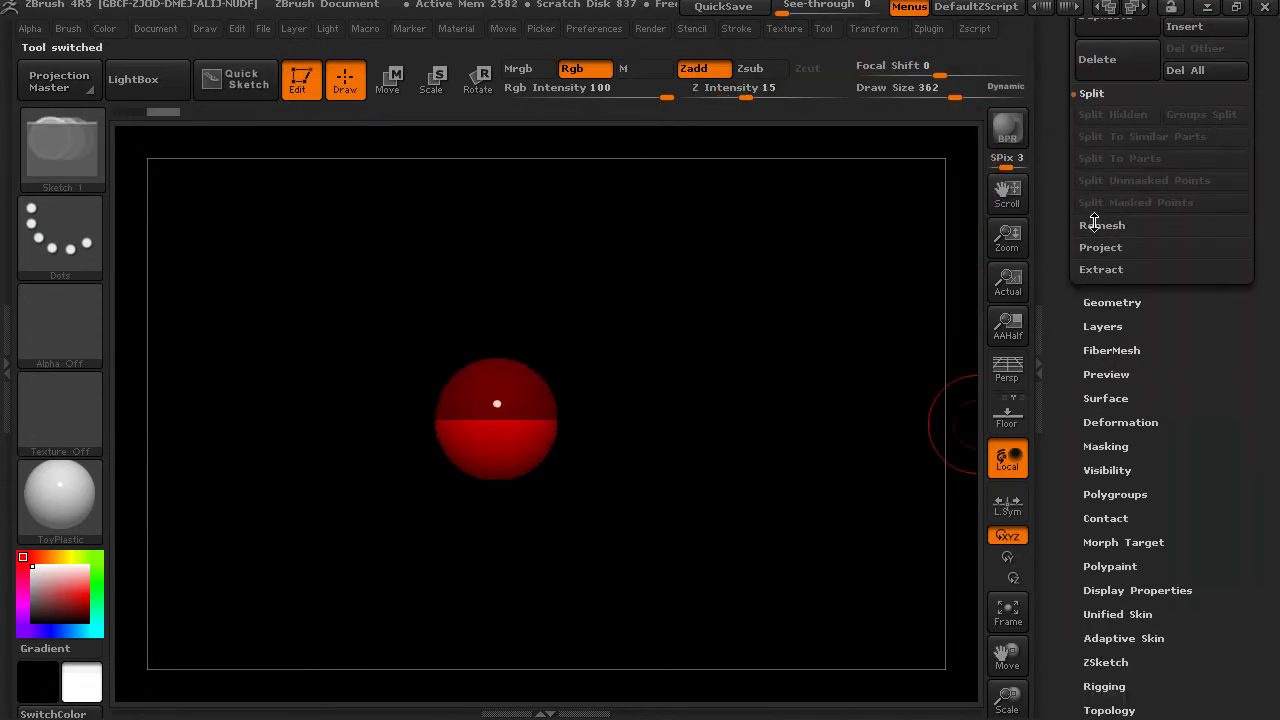
pyautogui.moveTo(1080, 520); pyautogui.dragTo(1090, 396)
pyautogui.click(1106, 426)
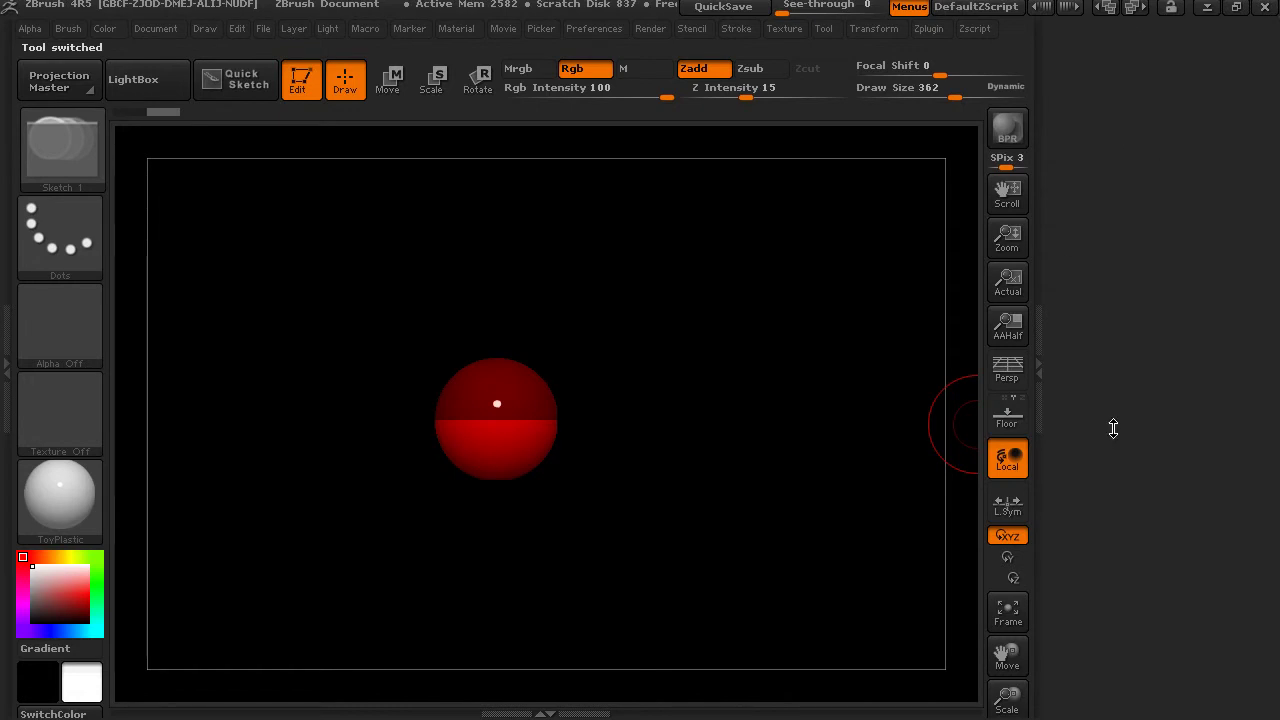
pyautogui.click(1118, 350)
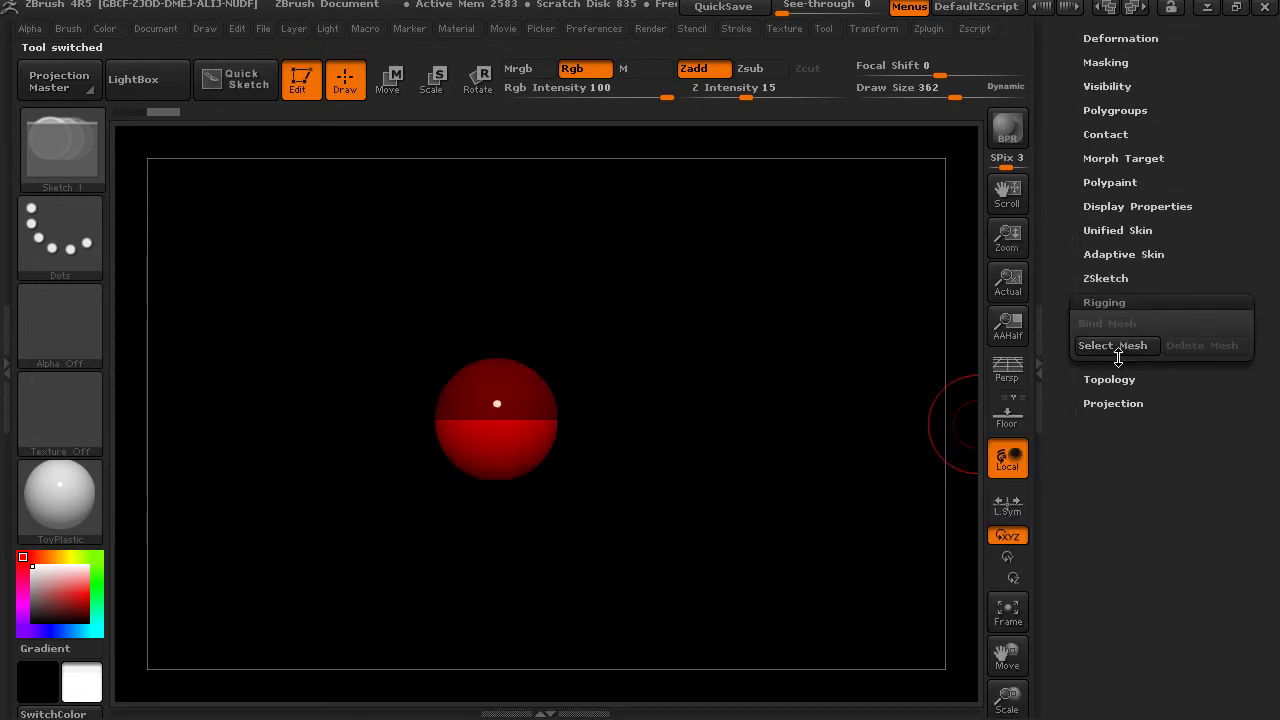
pyautogui.click(747, 304)
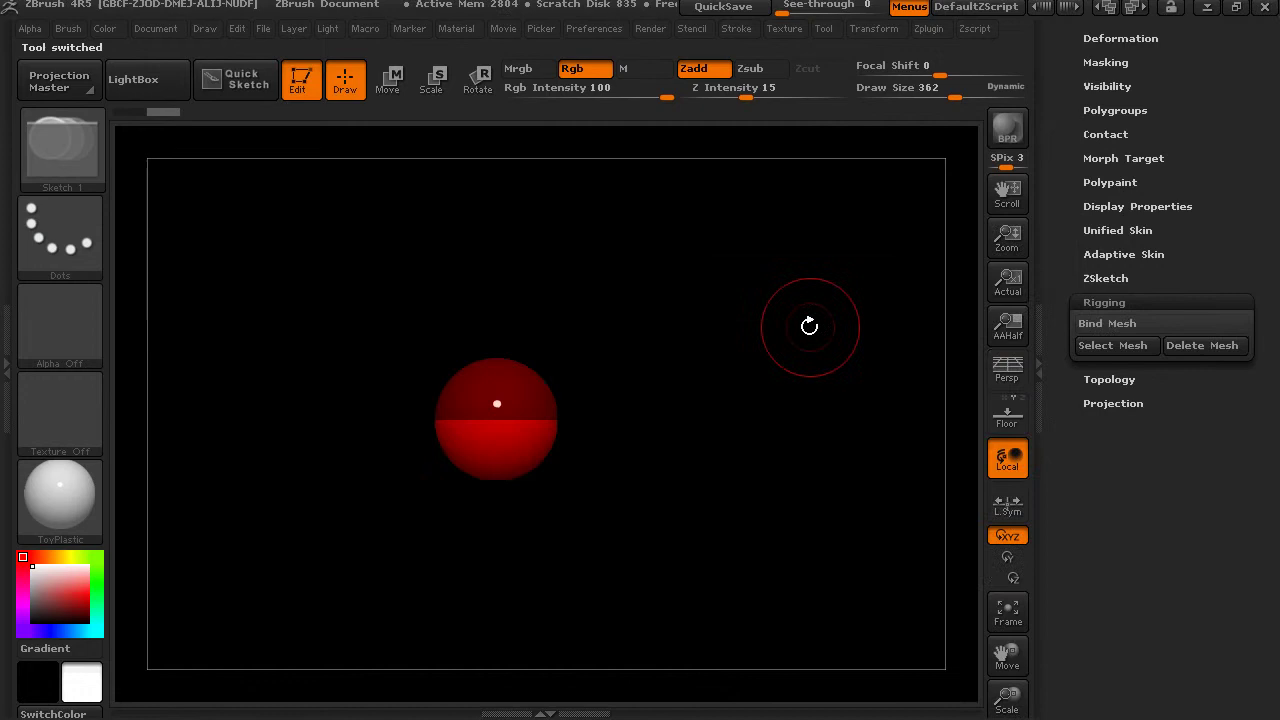
pyautogui.moveTo(1074, 293); pyautogui.dragTo(1050, 548)
pyautogui.click(1200, 463)
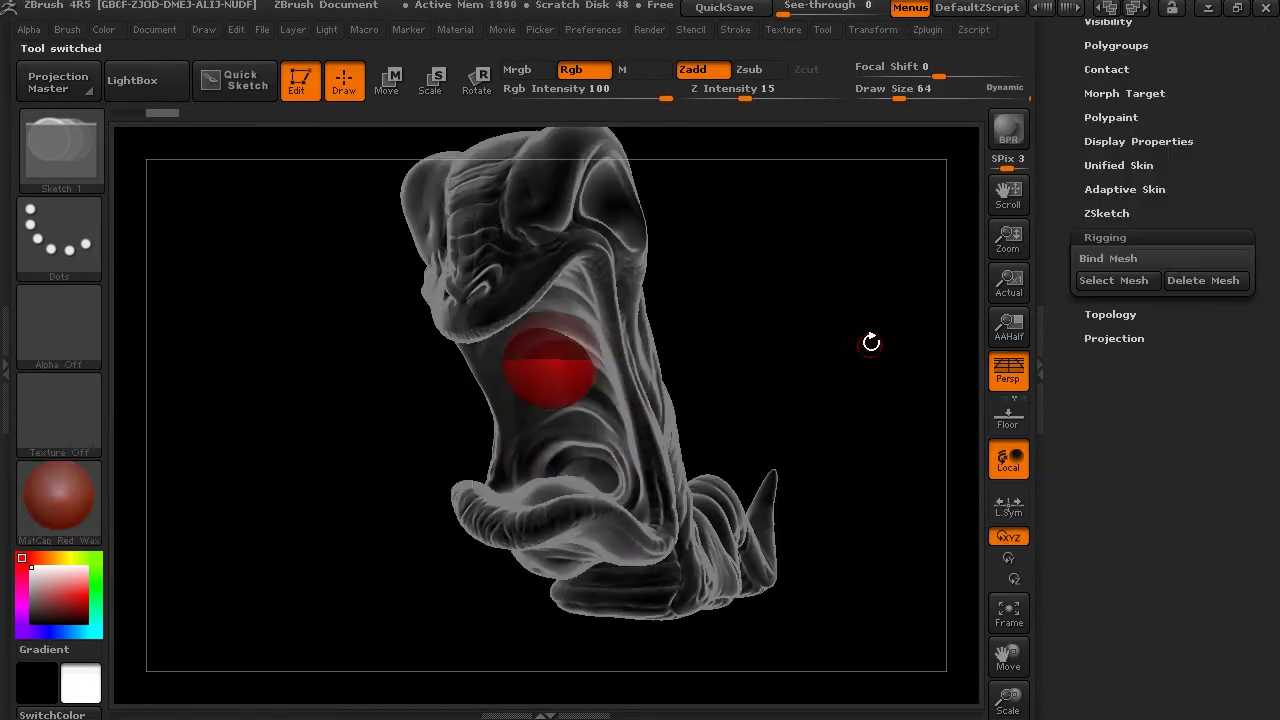
pyautogui.keyDown('alt'); pyautogui.moveTo(828, 352); pyautogui.dragTo(791, 417); pyautogui.keyUp('alt')
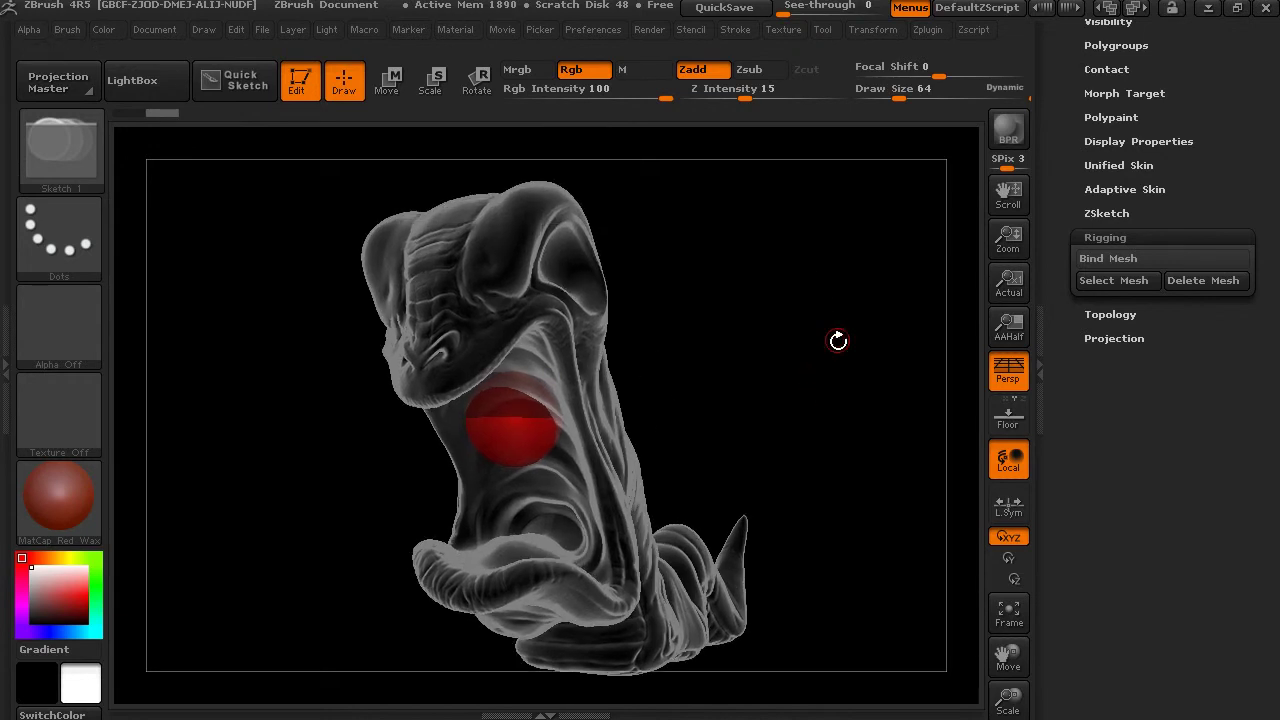
pyautogui.click(1112, 285)
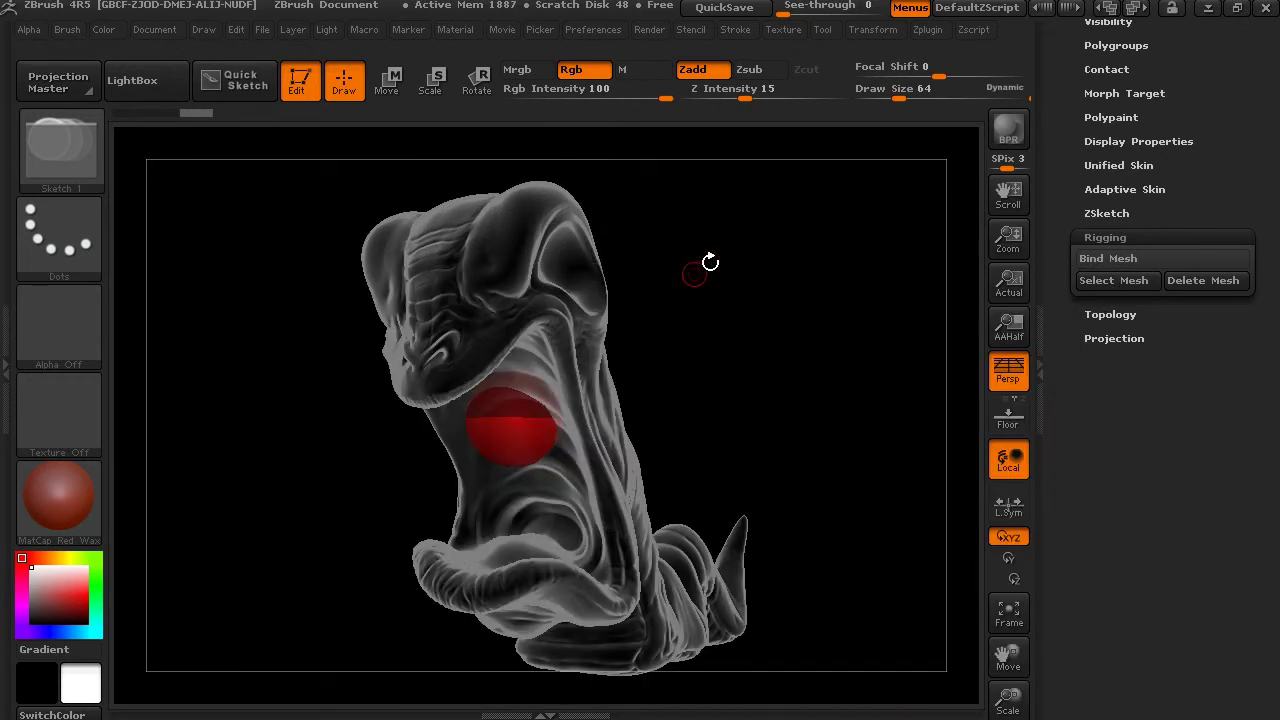
pyautogui.moveTo(710, 262); pyautogui.dragTo(891, 373)
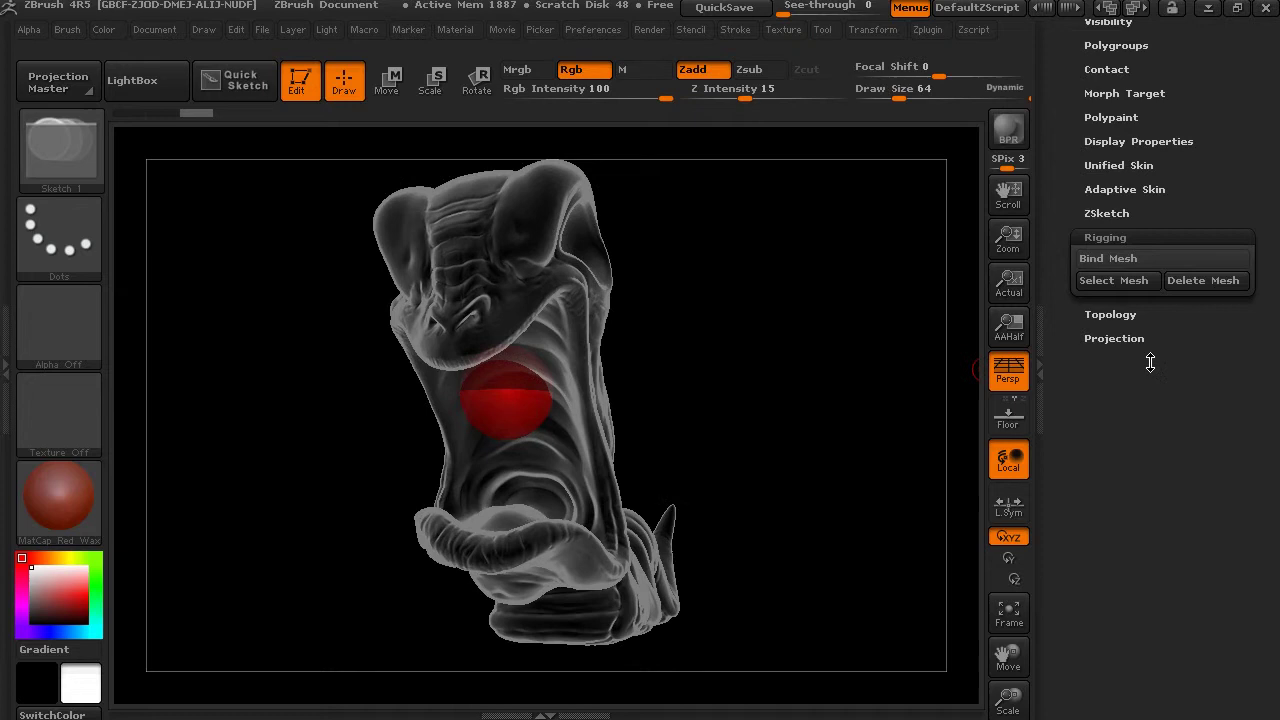
pyautogui.click(873, 30)
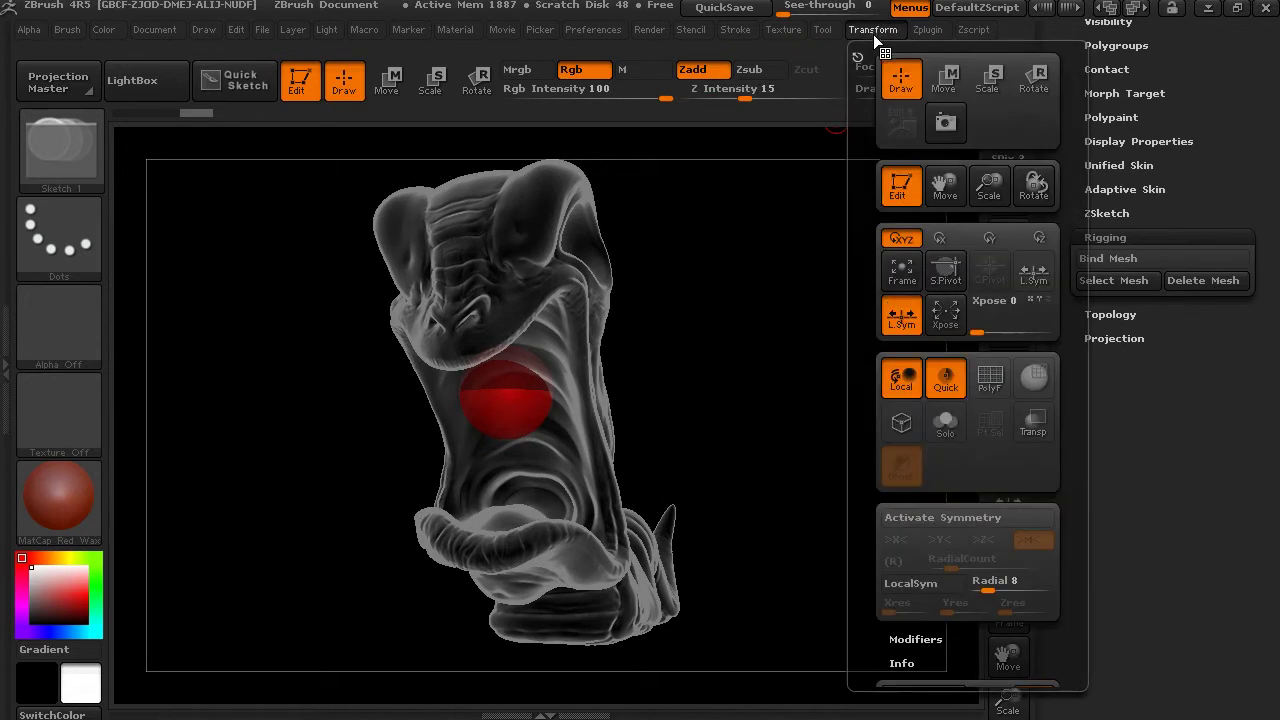
pyautogui.click(957, 430)
pyautogui.click(960, 436)
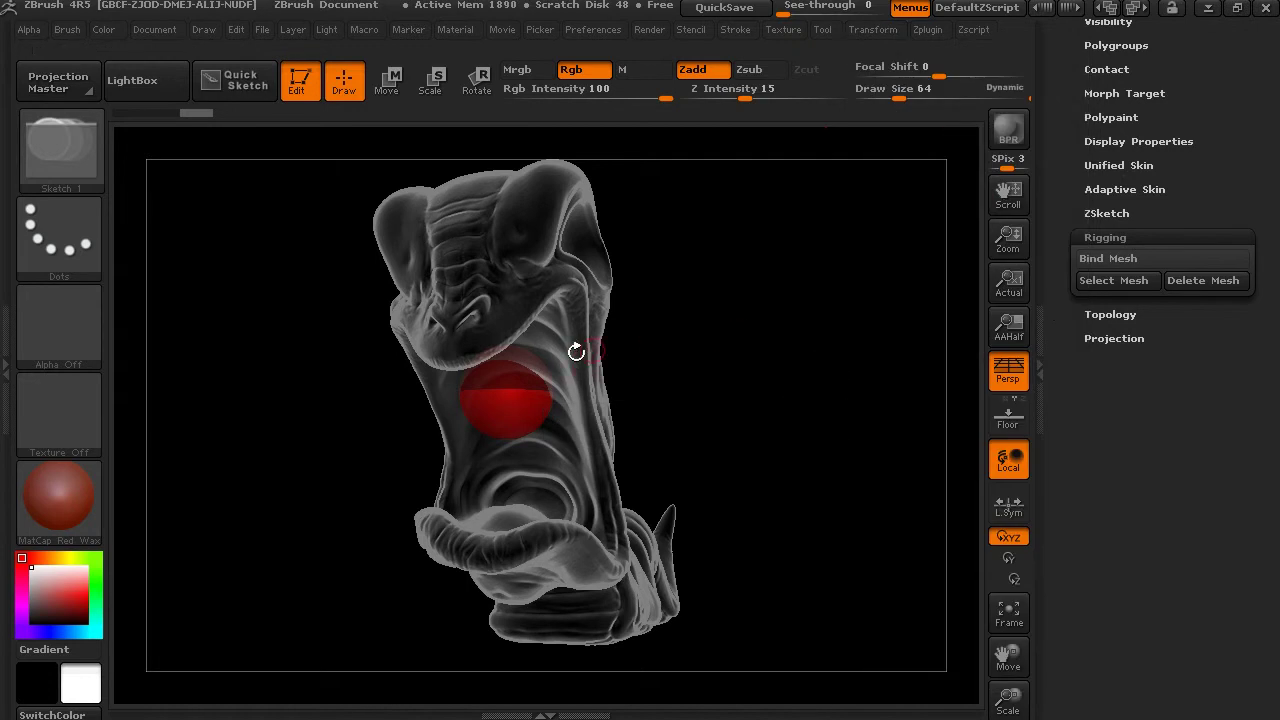
pyautogui.moveTo(792, 349); pyautogui.dragTo(803, 358)
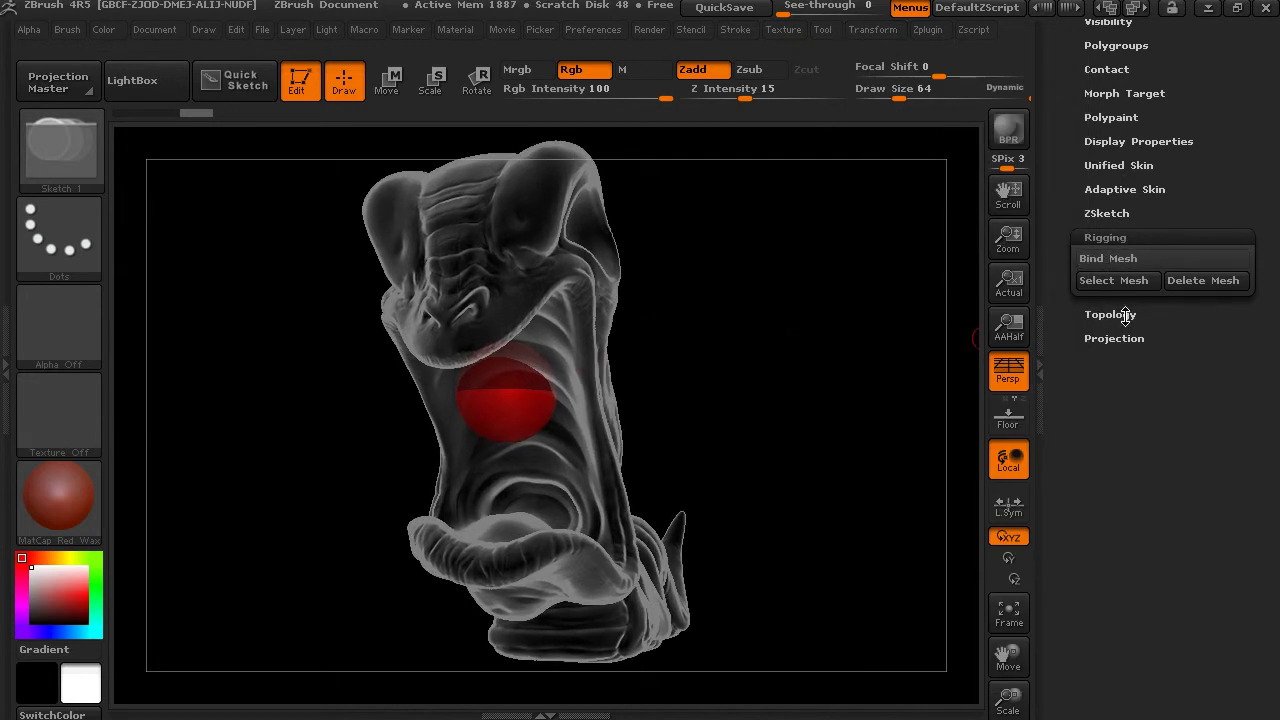
# Turn on topology editing for the worm mesh and set the draw size to 14
pyautogui.click(1110, 314)
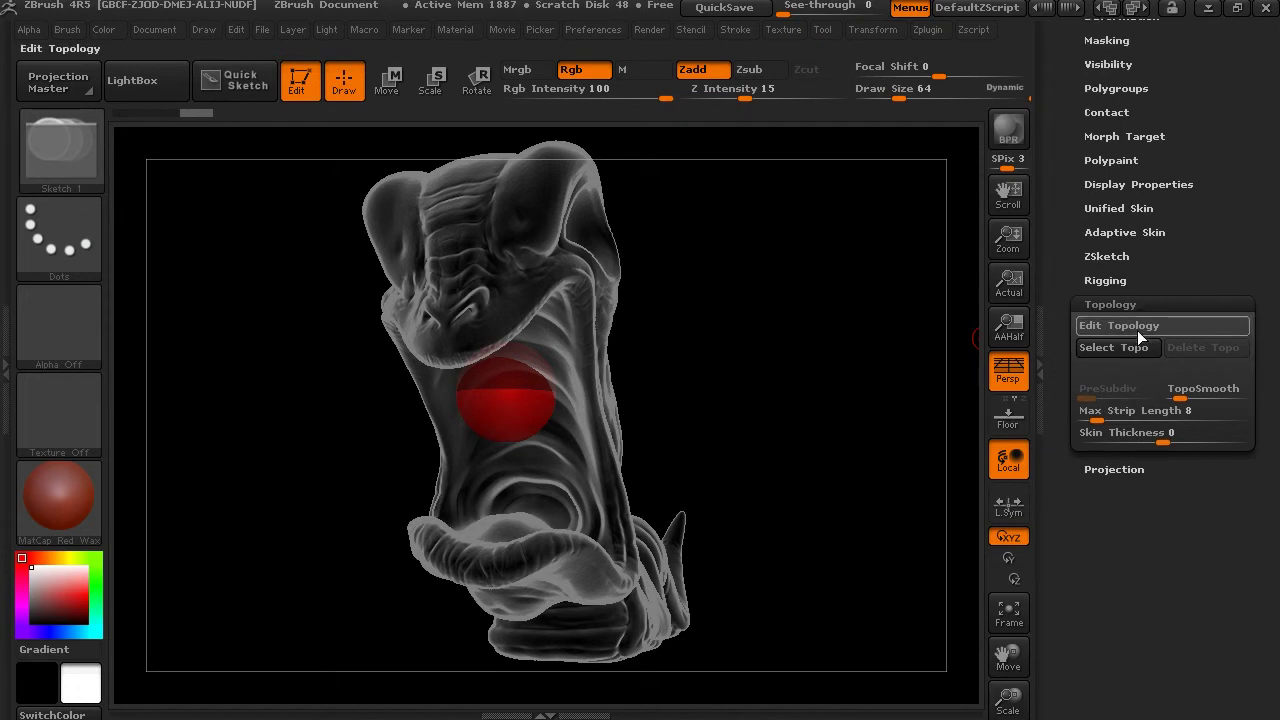
pyautogui.moveTo(802, 376); pyautogui.dragTo(790, 318)
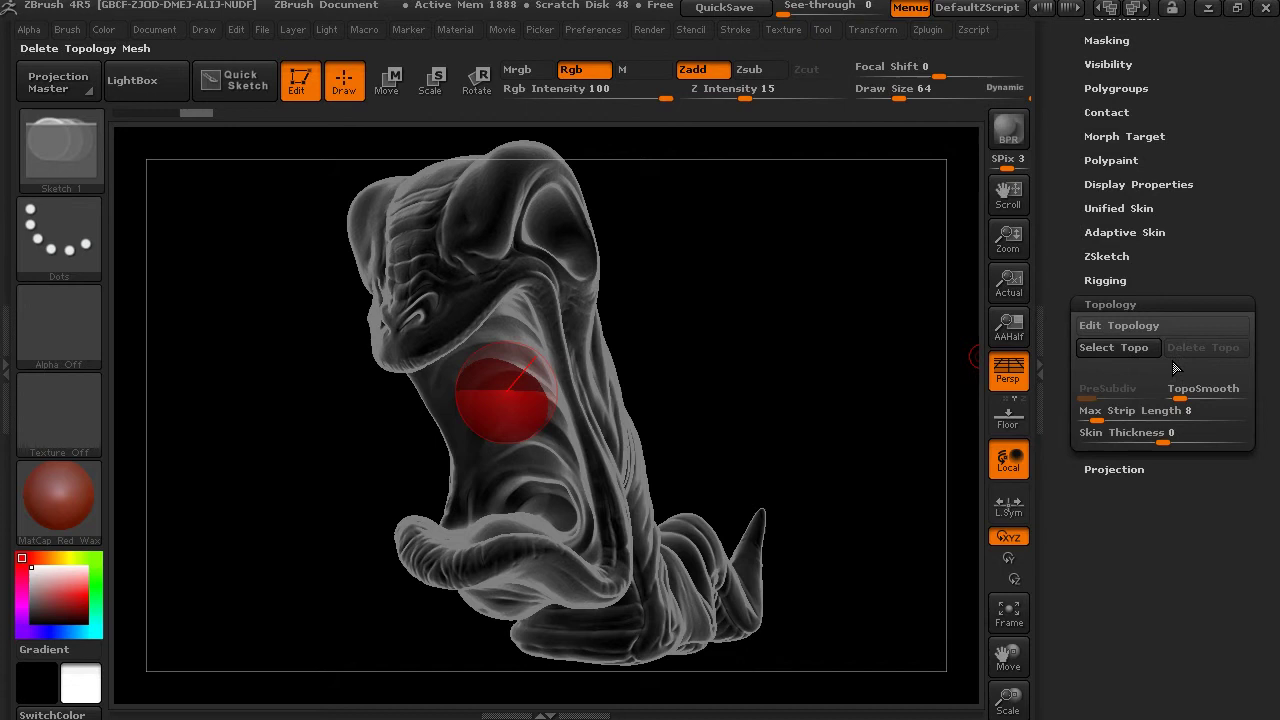
pyautogui.click(1140, 326)
pyautogui.moveTo(854, 377); pyautogui.dragTo(660, 367)
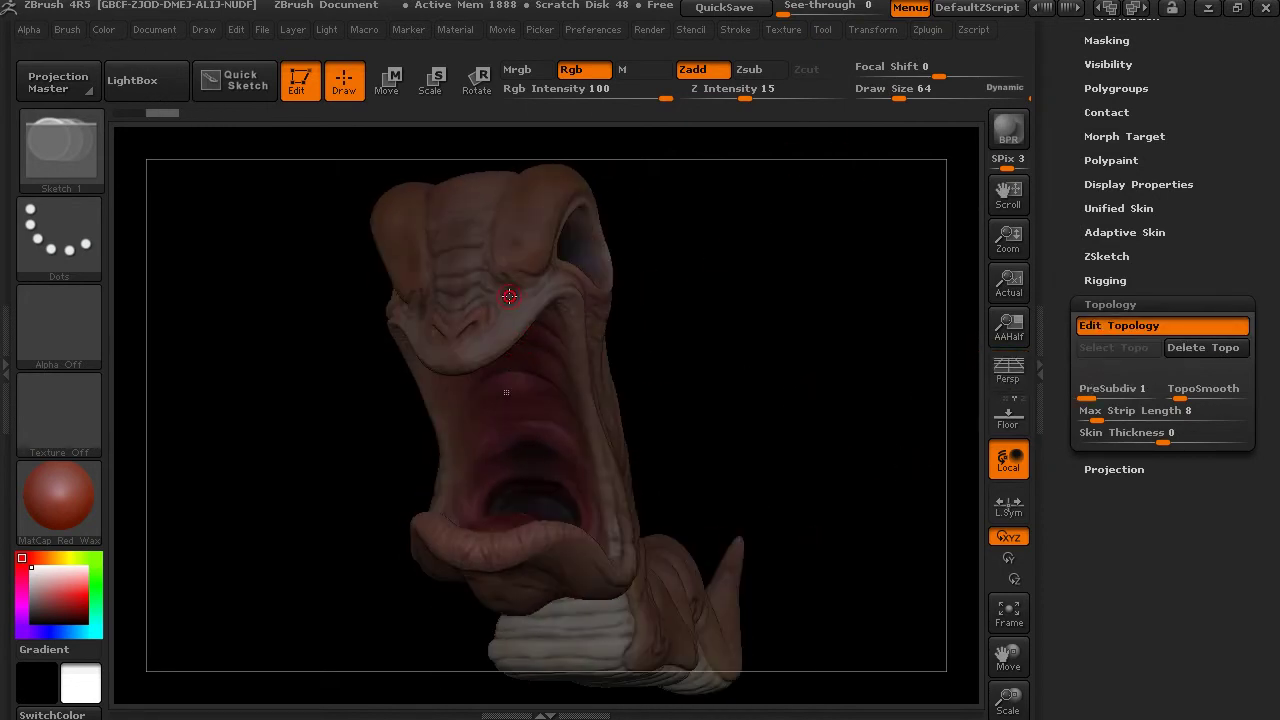
pyautogui.moveTo(897, 91); pyautogui.dragTo(877, 96)
# Draw a line of topology points along the edge of the upper lip and partway down the side of the open mouth
pyautogui.moveTo(733, 334)
pyautogui.keyDown('alt'); pyautogui.mouseDown()
pyautogui.moveTo(771, 331)
pyautogui.moveTo(763, 360)
pyautogui.moveTo(752, 321)
pyautogui.moveTo(774, 337)
pyautogui.moveTo(720, 318)
pyautogui.mouseUp(); pyautogui.keyUp('alt')
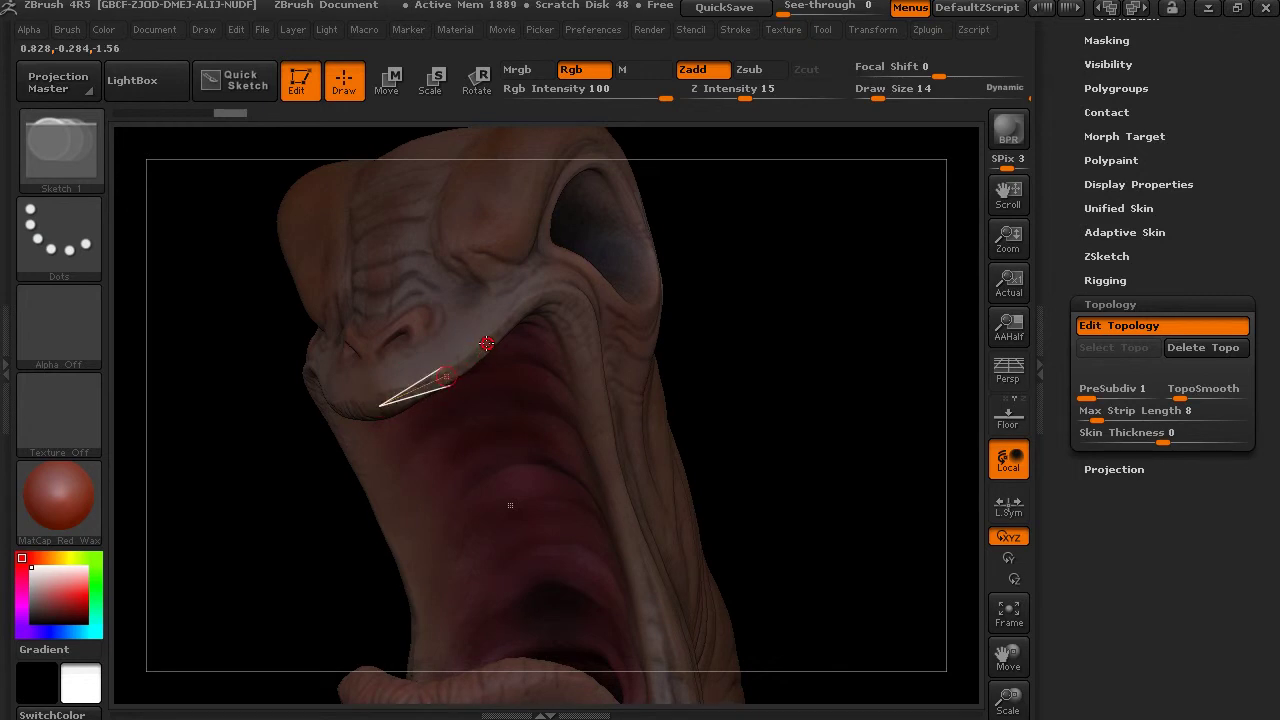
pyautogui.click(486, 344)
pyautogui.moveTo(783, 303); pyautogui.dragTo(633, 305)
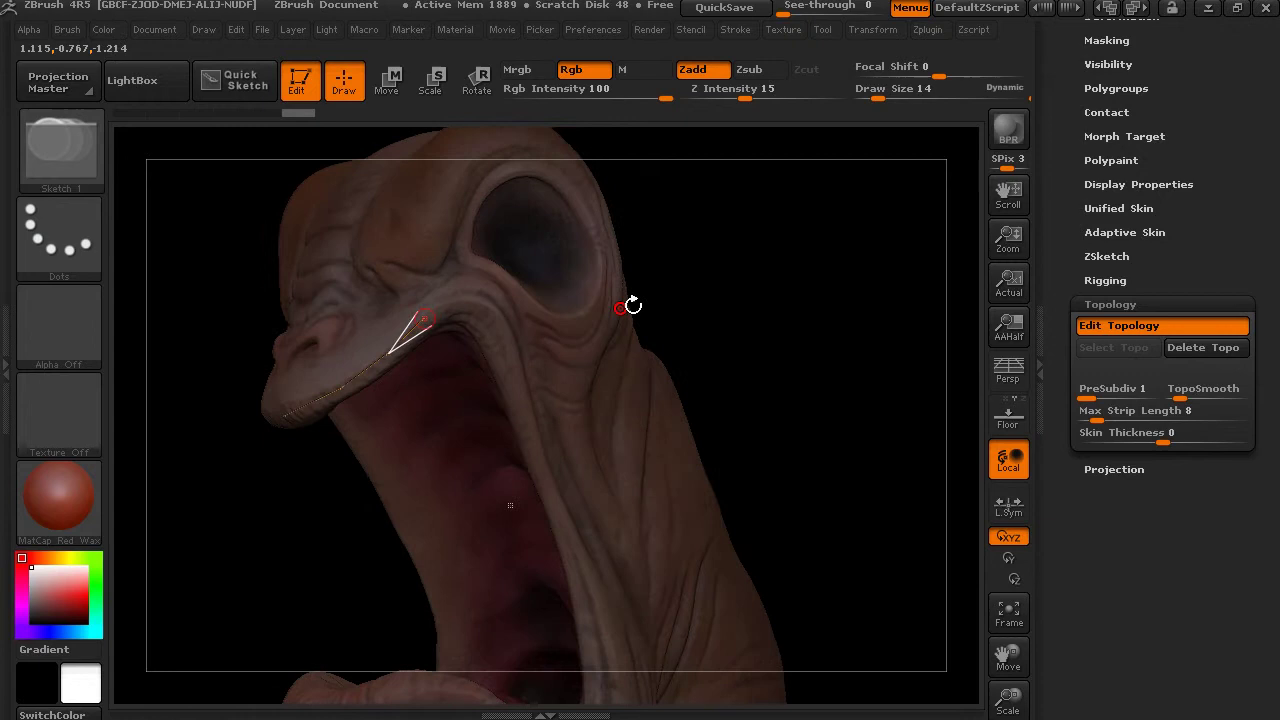
pyautogui.click(519, 381)
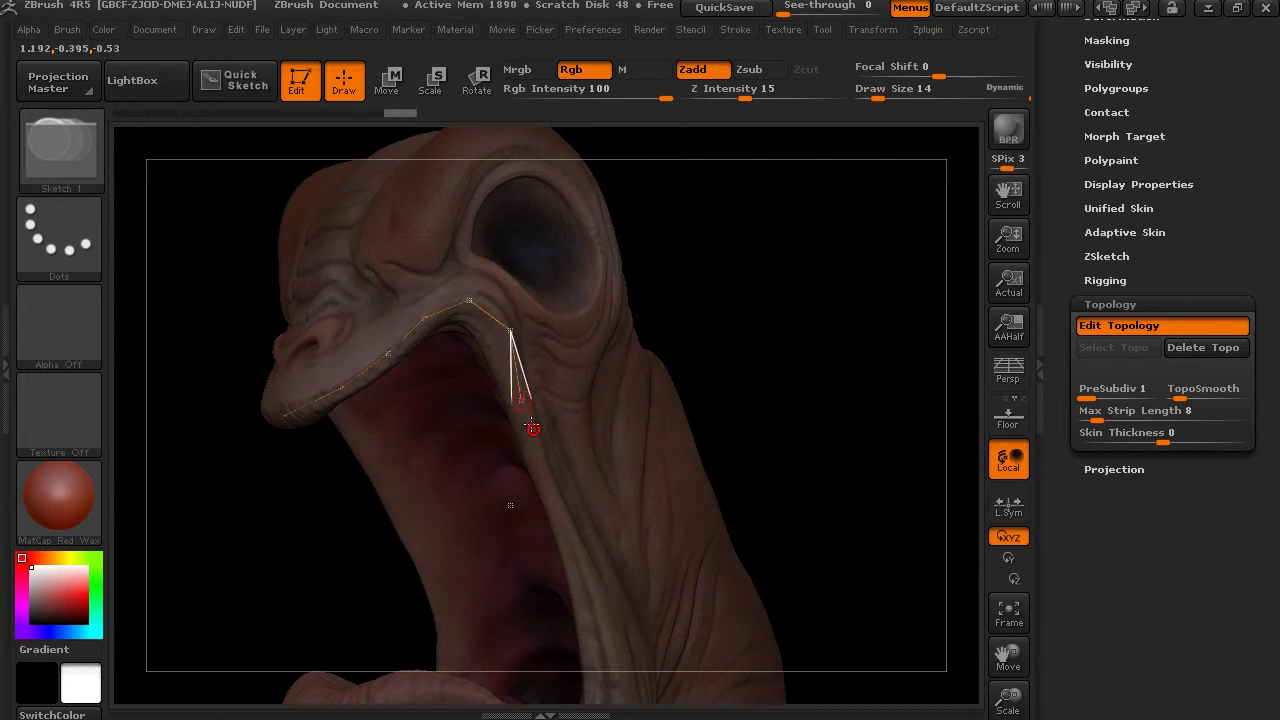
pyautogui.click(546, 478)
pyautogui.click(576, 549)
# Continue the topology line around the lower corner of the mouth and forward along the lower lip
pyautogui.keyDown('alt'); pyautogui.moveTo(792, 319); pyautogui.dragTo(807, 164); pyautogui.keyUp('alt')
pyautogui.moveTo(849, 284); pyautogui.dragTo(815, 320)
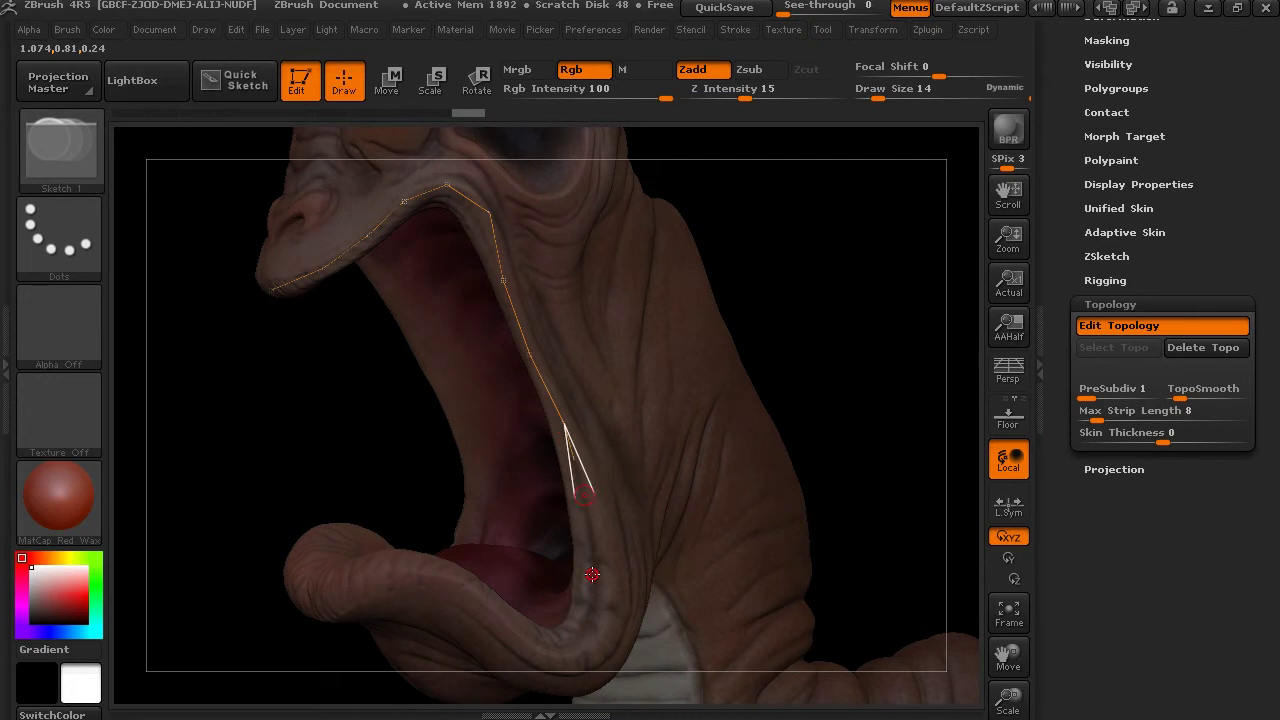
pyautogui.click(592, 574)
pyautogui.click(549, 642)
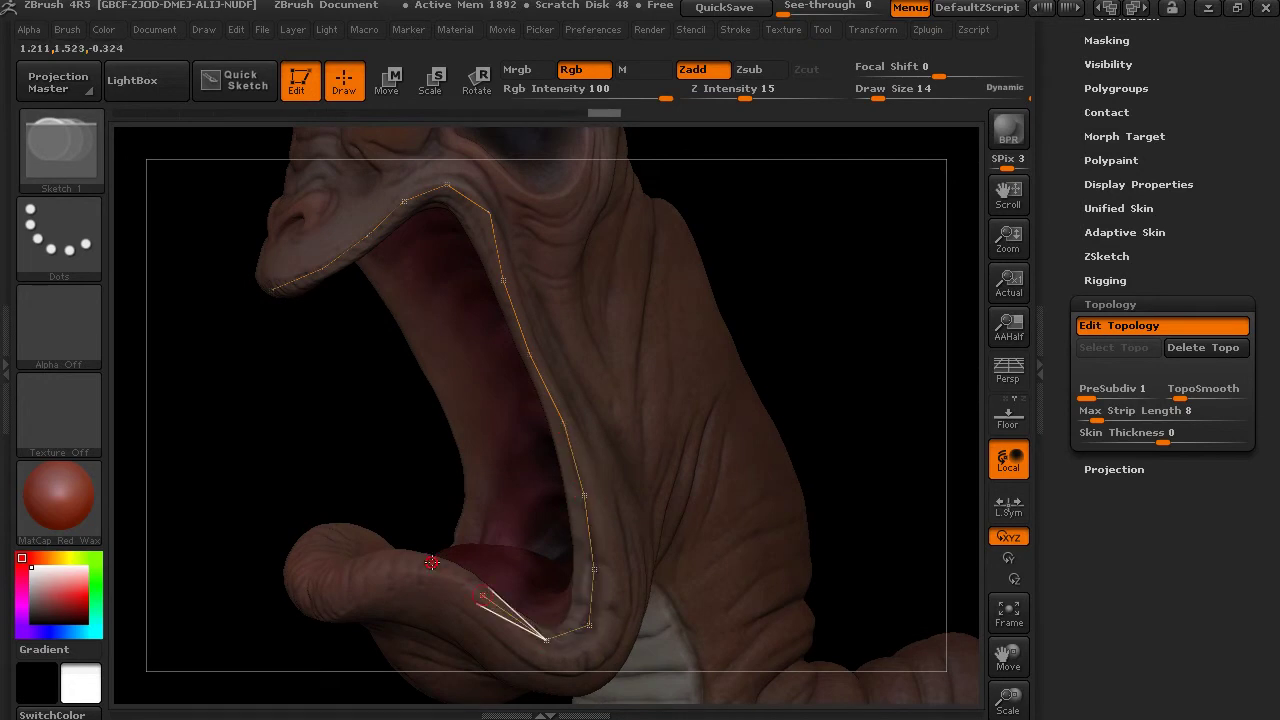
pyautogui.click(483, 595)
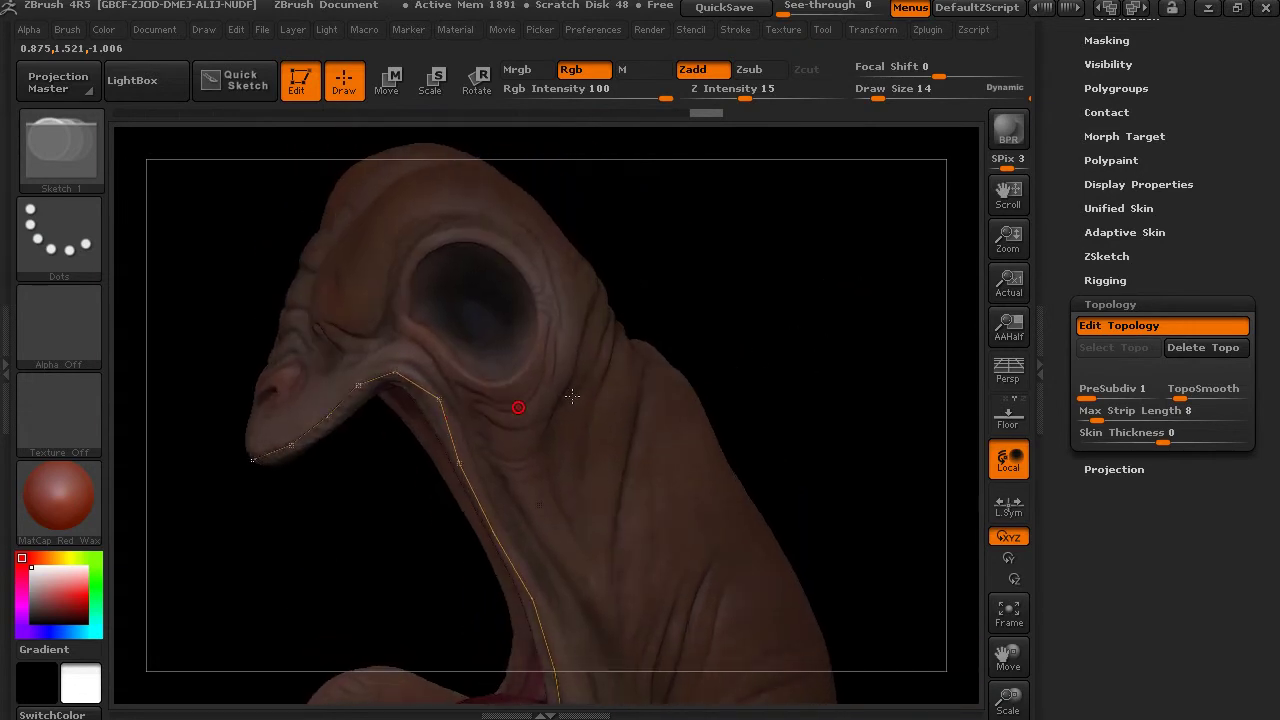
# Branch the topology off the upper mouth corner and place a ring of points around the eye socket
pyautogui.press('ctrl')
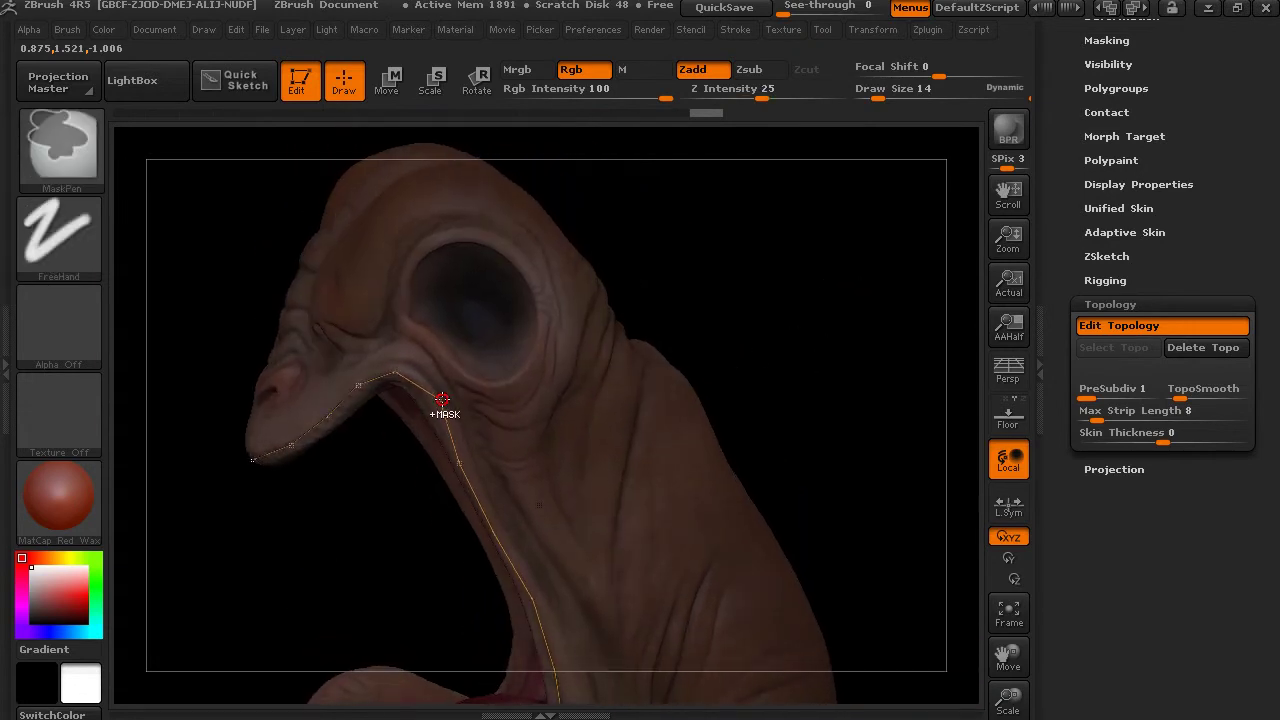
pyautogui.click(458, 381)
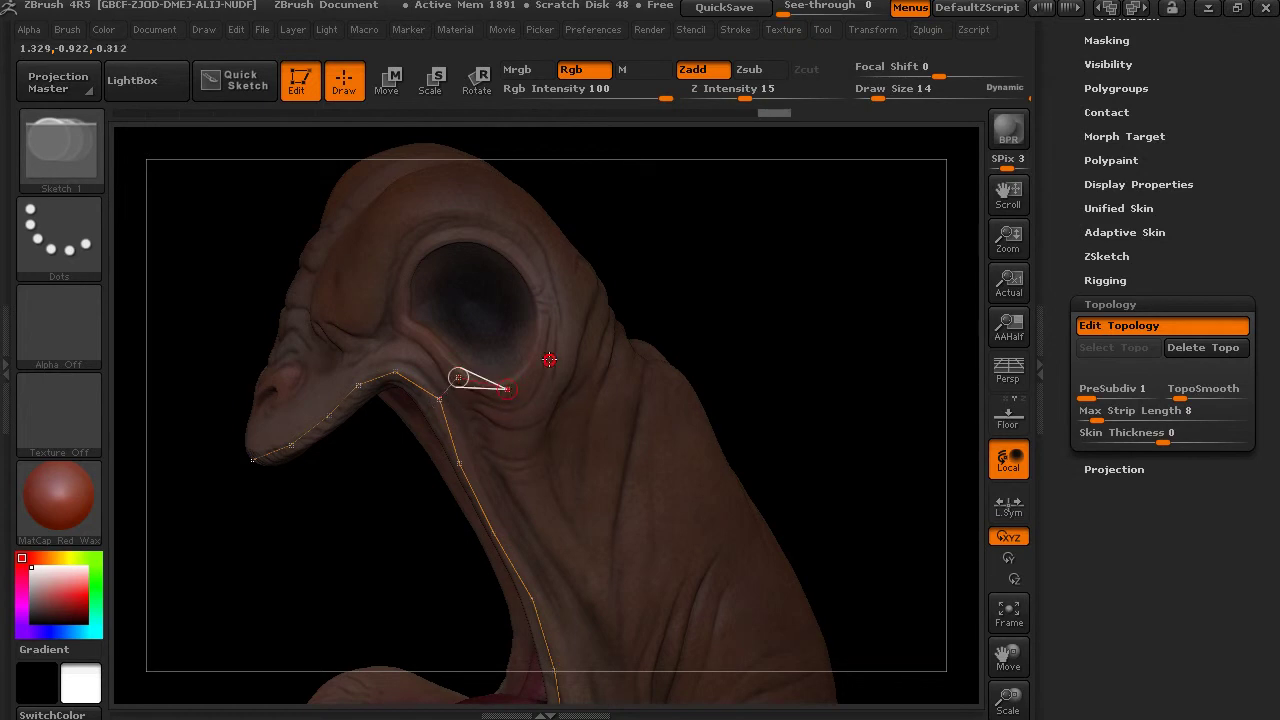
pyautogui.click(507, 389)
pyautogui.click(540, 352)
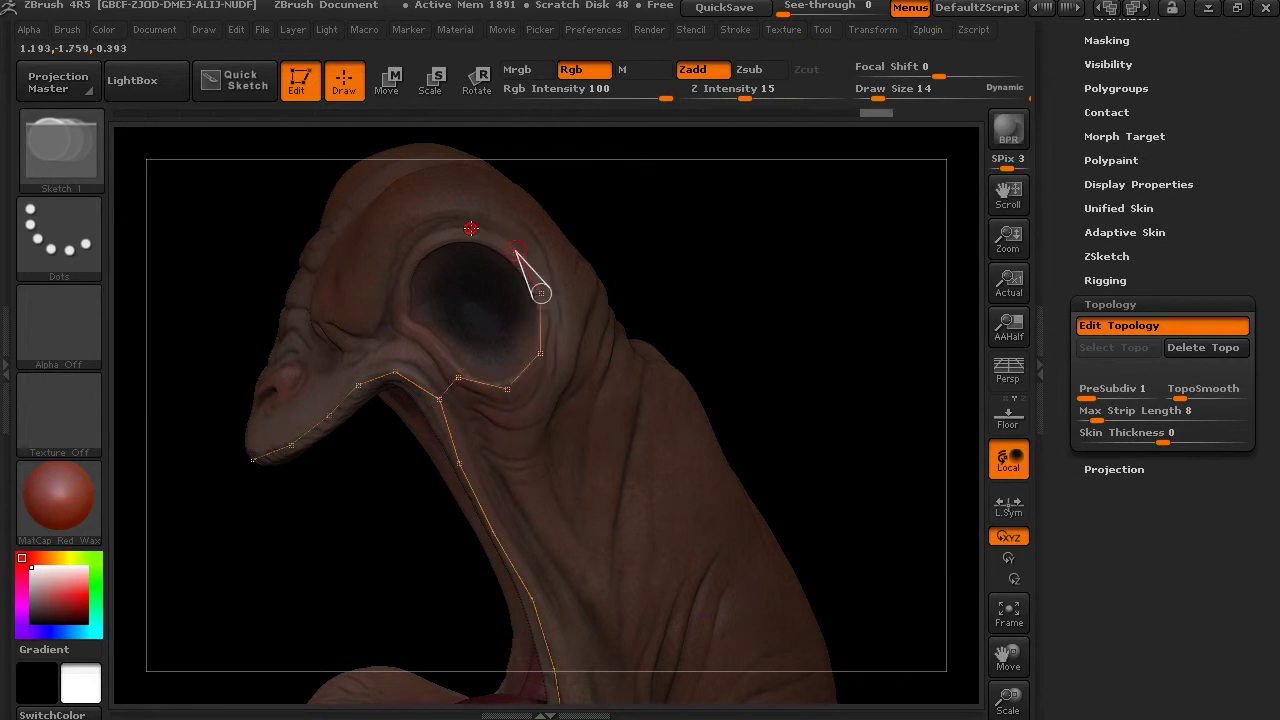
pyautogui.click(466, 232)
pyautogui.click(419, 244)
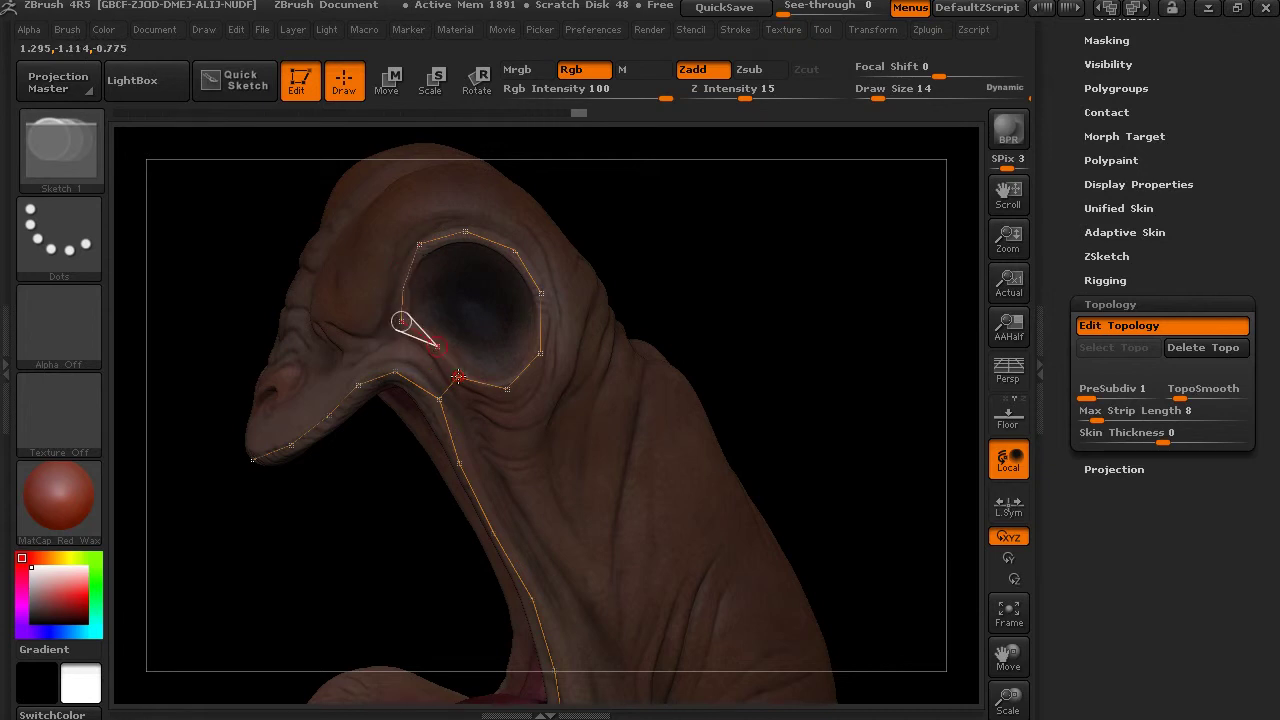
# Add an intermediate row of topology points between the eye ring and the upper lip, linking its end to the lip line
pyautogui.moveTo(781, 275); pyautogui.dragTo(667, 394)
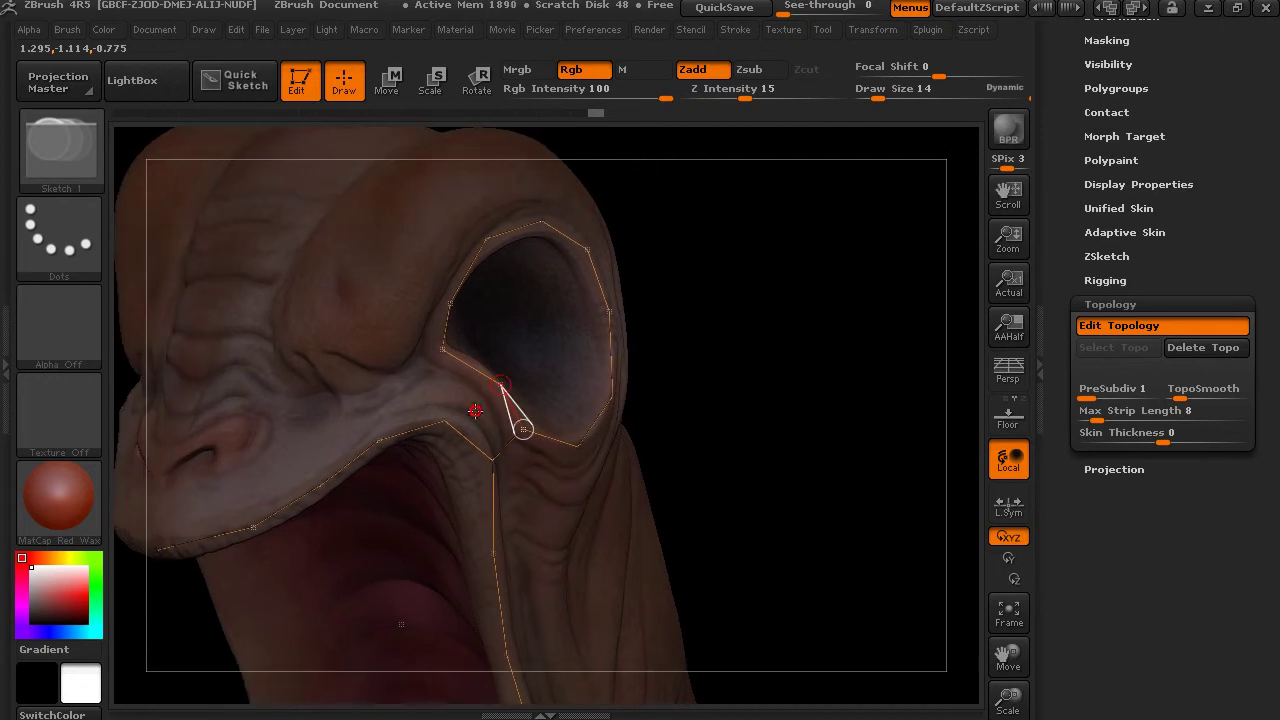
pyautogui.keyDown('ctrl'); pyautogui.click(444, 421); pyautogui.keyUp('ctrl')
pyautogui.click(469, 397)
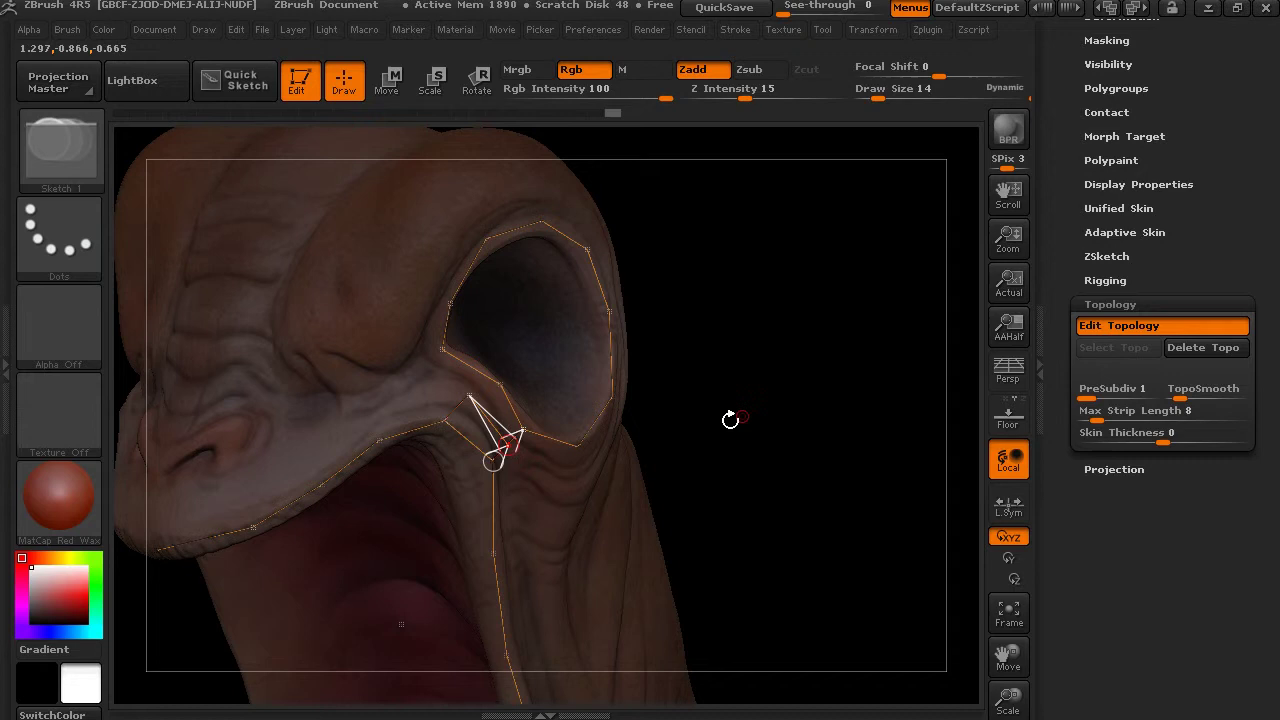
pyautogui.moveTo(731, 417); pyautogui.dragTo(734, 380)
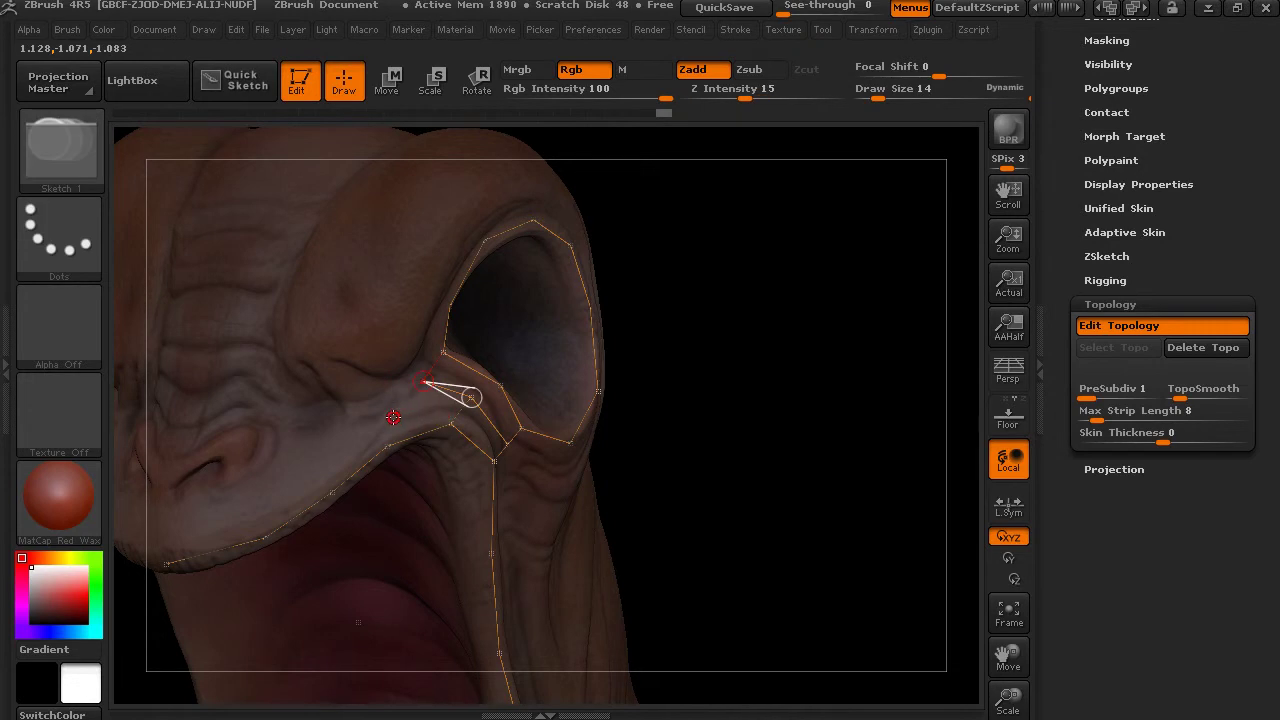
pyautogui.click(424, 382)
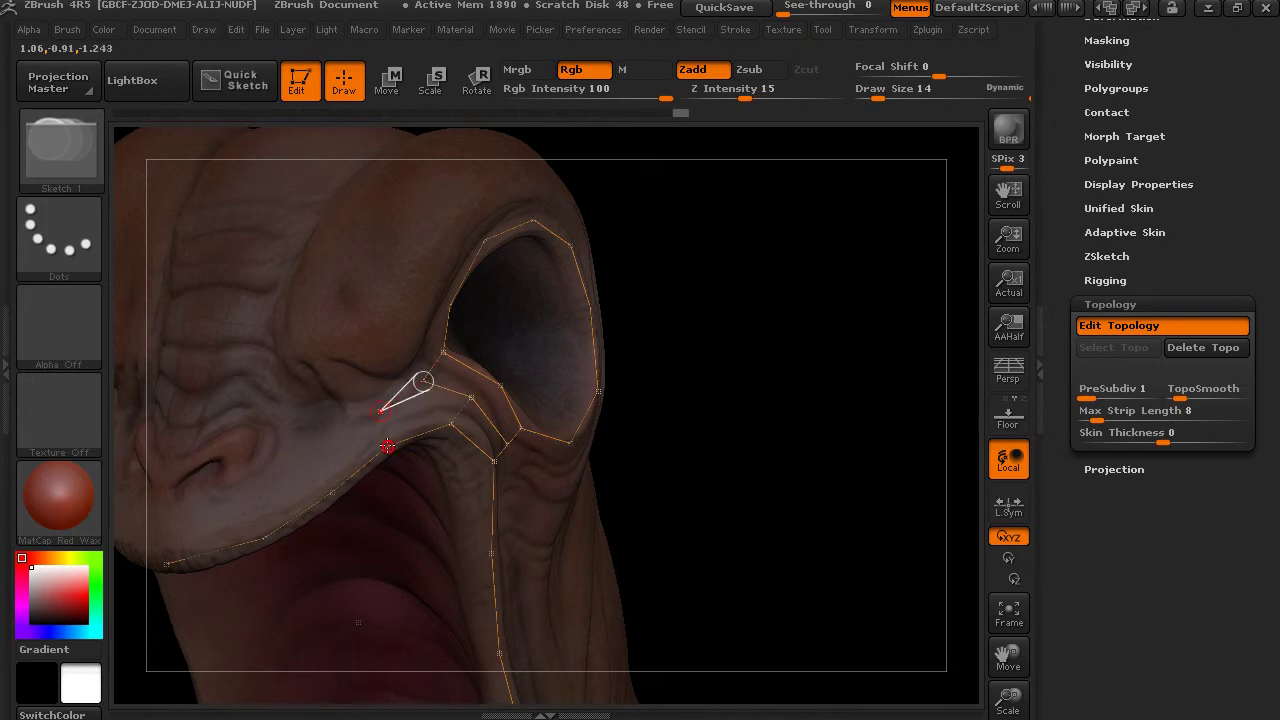
pyautogui.click(387, 446)
# Connect the eye ring, the intermediate row and the upper lip line with cross edges to form faces
pyautogui.moveTo(767, 382); pyautogui.dragTo(745, 368)
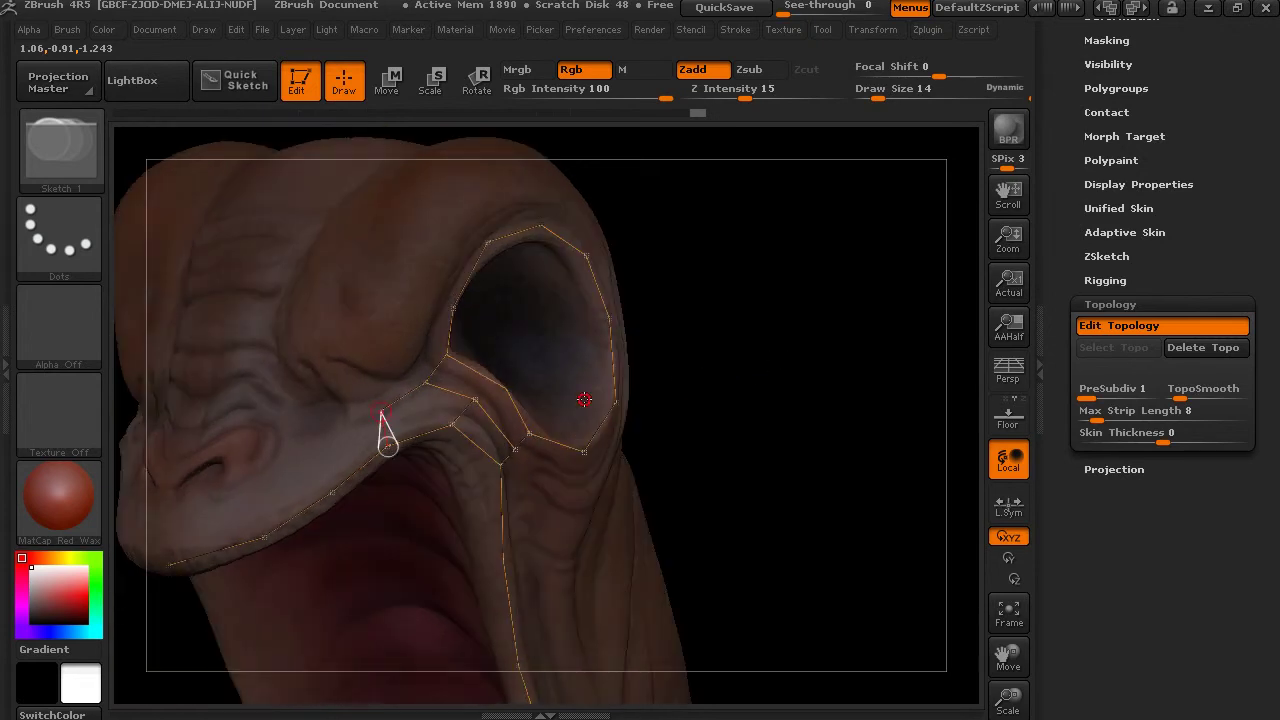
pyautogui.press('ctrl')
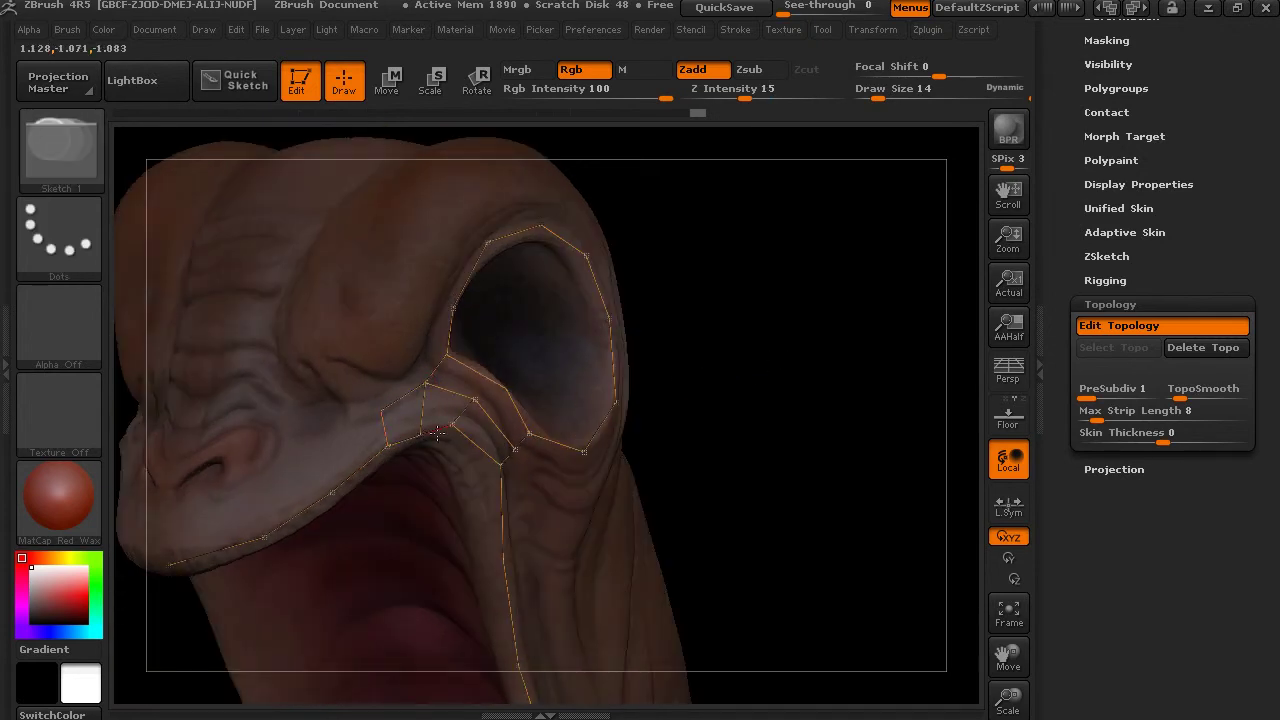
pyautogui.moveTo(823, 357); pyautogui.dragTo(773, 366)
pyautogui.keyDown('ctrl'); pyautogui.click(449, 409); pyautogui.keyUp('ctrl')
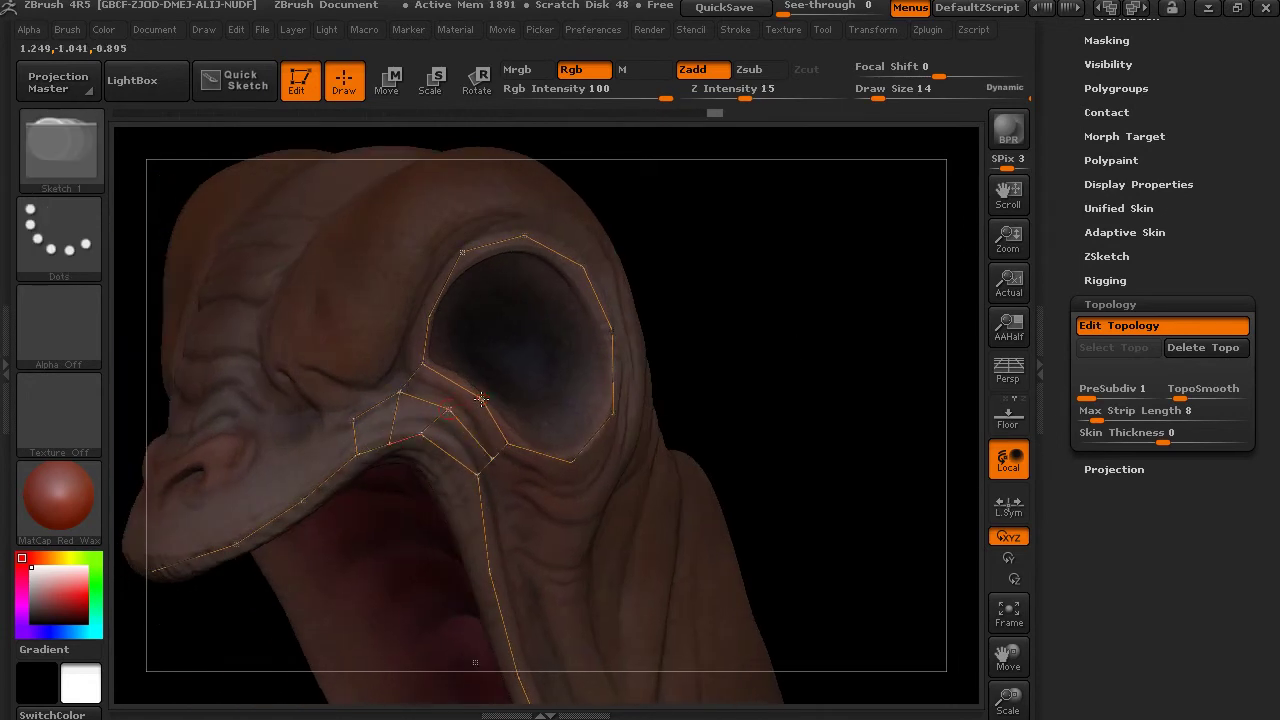
pyautogui.moveTo(847, 345)
pyautogui.mouseDown()
pyautogui.moveTo(820, 340)
pyautogui.moveTo(749, 374)
pyautogui.mouseUp()
pyautogui.press('ctrl')
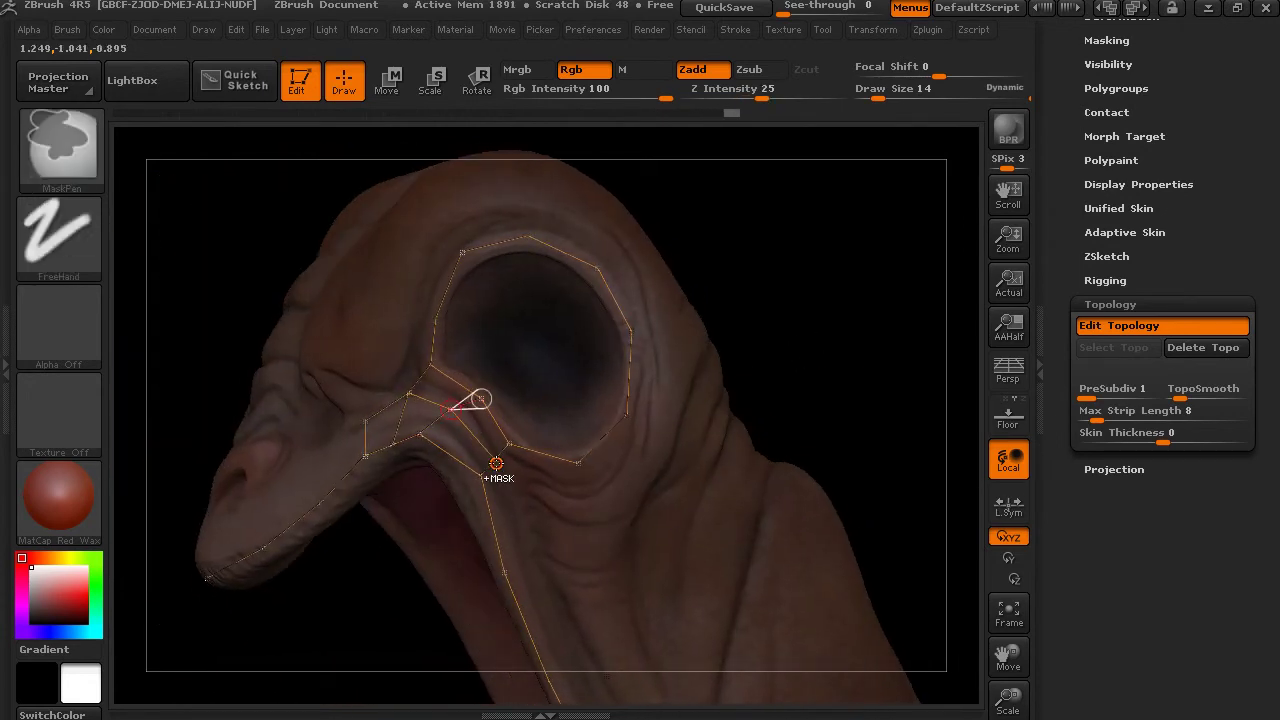
pyautogui.moveTo(602, 435); pyautogui.dragTo(592, 396)
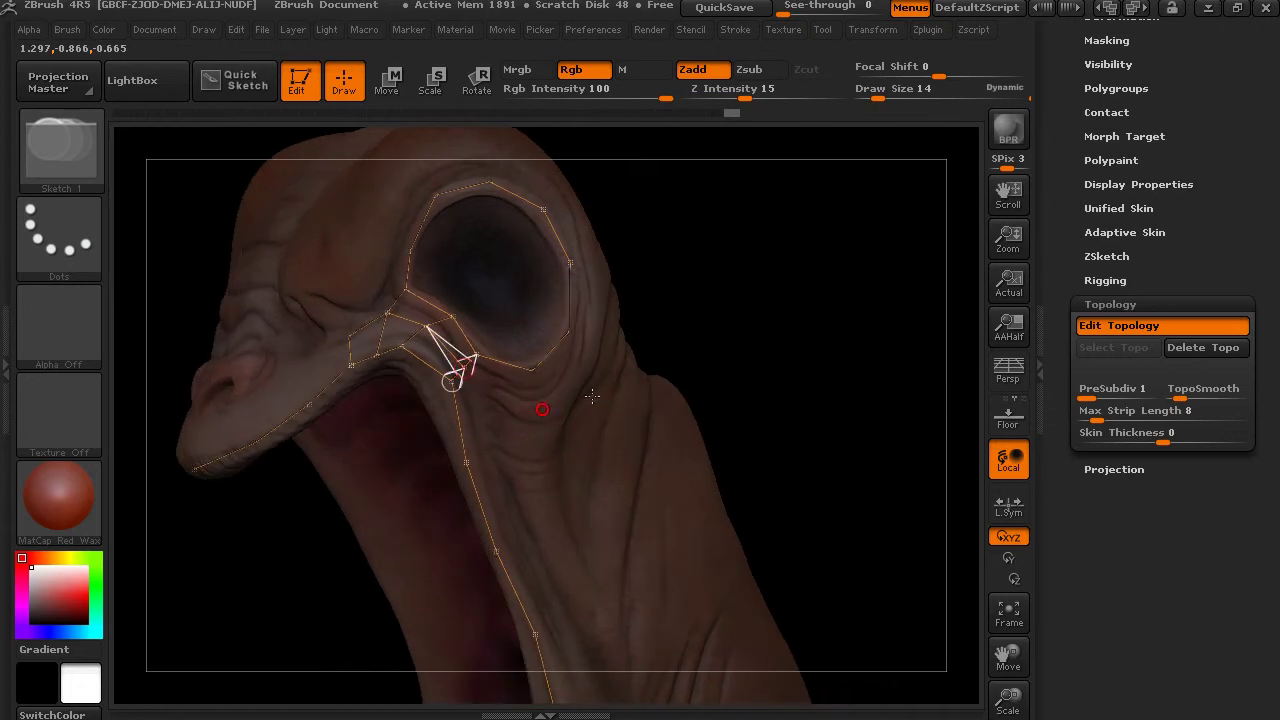
# Draw a second topology line from below the eye ring down the side of the mouth, parallel to the mouth edge line
pyautogui.keyDown('alt'); pyautogui.moveTo(781, 414); pyautogui.dragTo(765, 302); pyautogui.keyUp('alt')
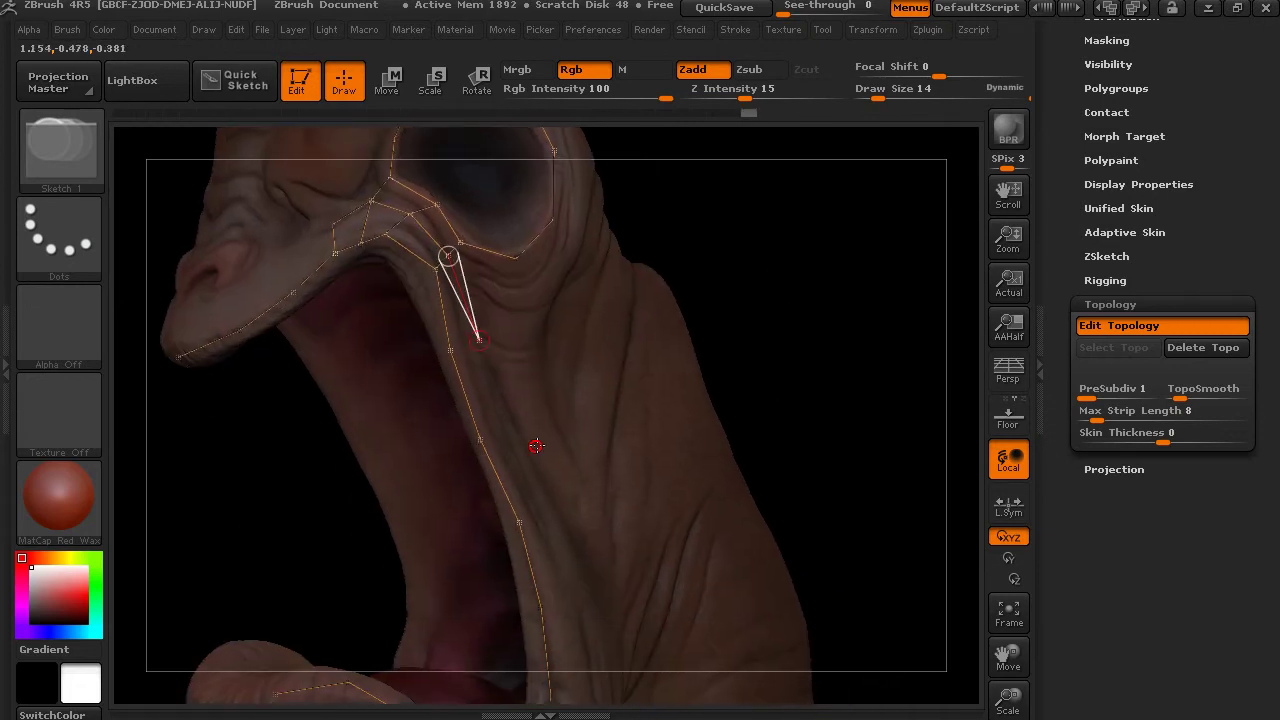
pyautogui.click(512, 433)
pyautogui.moveTo(800, 391); pyautogui.dragTo(621, 466)
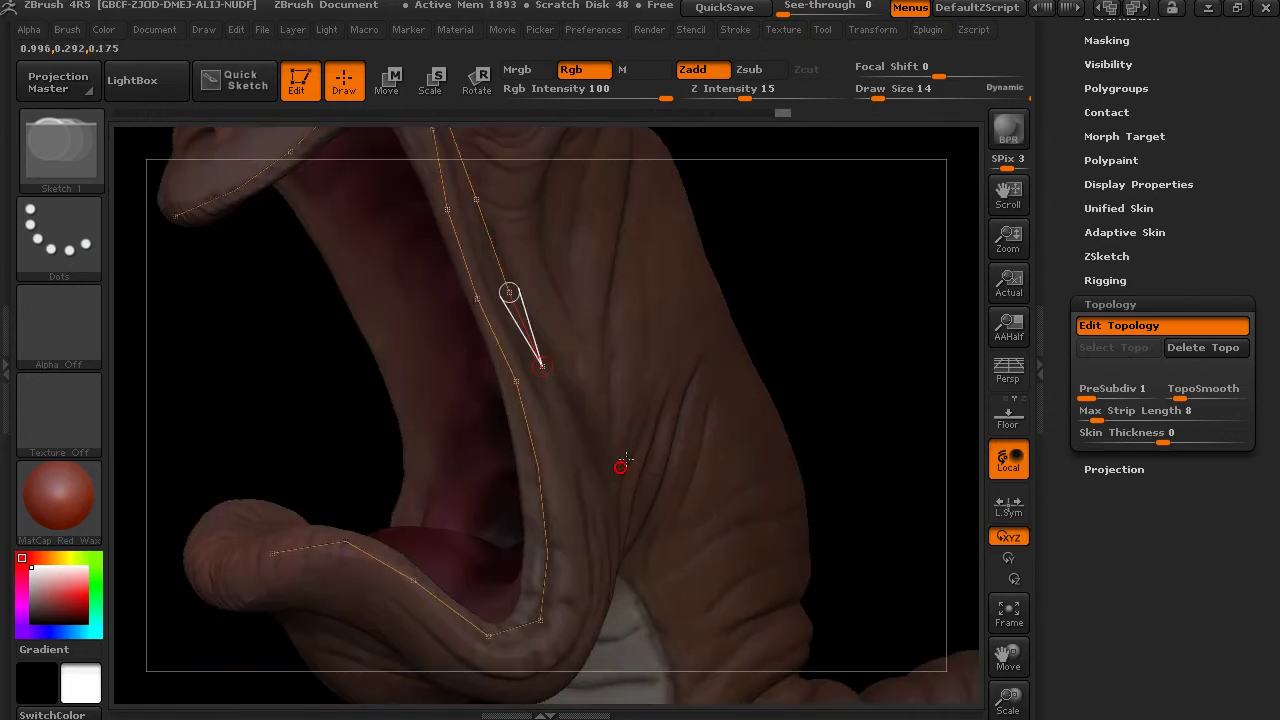
pyautogui.click(541, 365)
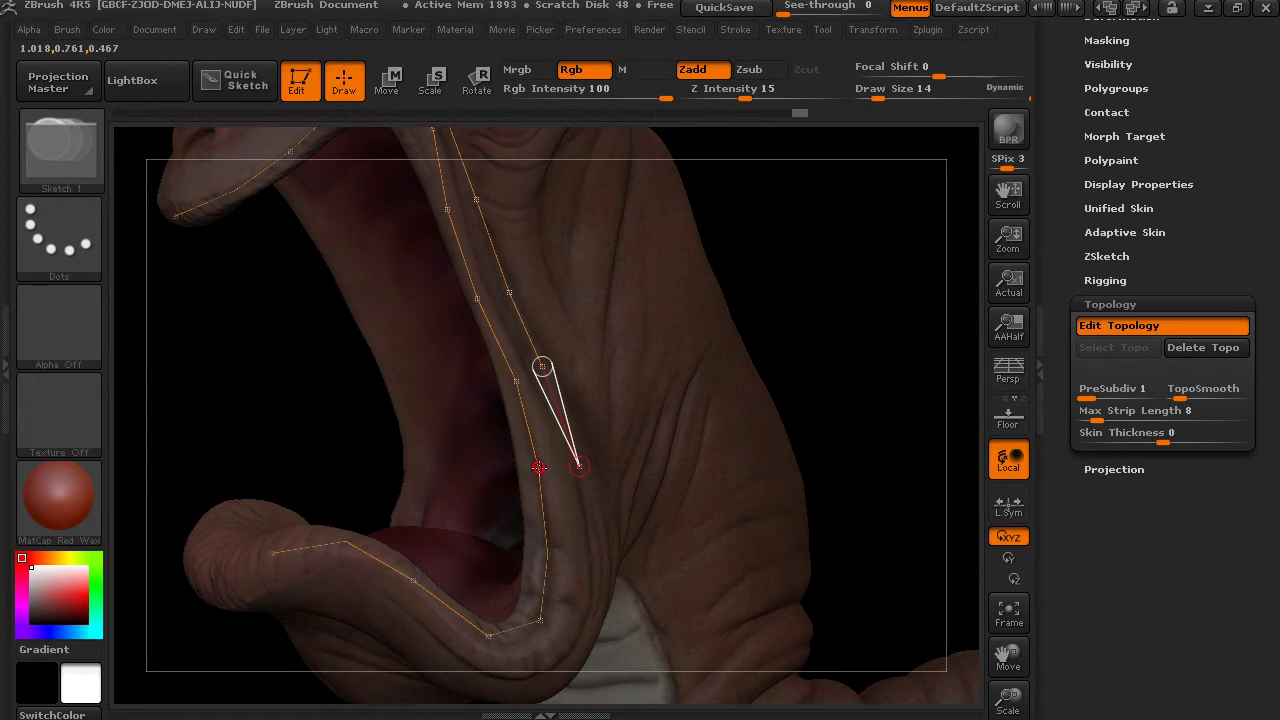
# Connect the mouth edge line and the parallel line beside it with cross edges up to the eye area
pyautogui.click(538, 467)
pyautogui.keyDown('ctrl'); pyautogui.click(541, 366); pyautogui.keyUp('ctrl')
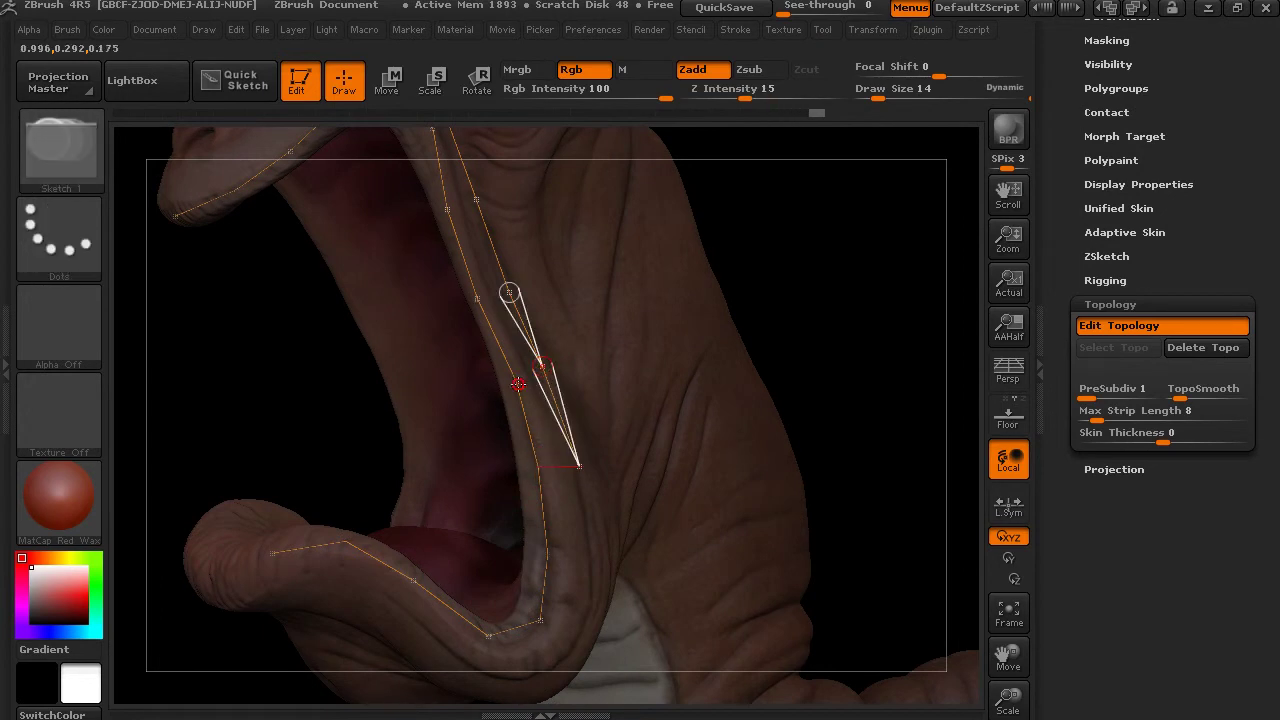
pyautogui.click(516, 382)
pyautogui.keyDown('alt'); pyautogui.moveTo(851, 297); pyautogui.dragTo(875, 446); pyautogui.keyUp('alt')
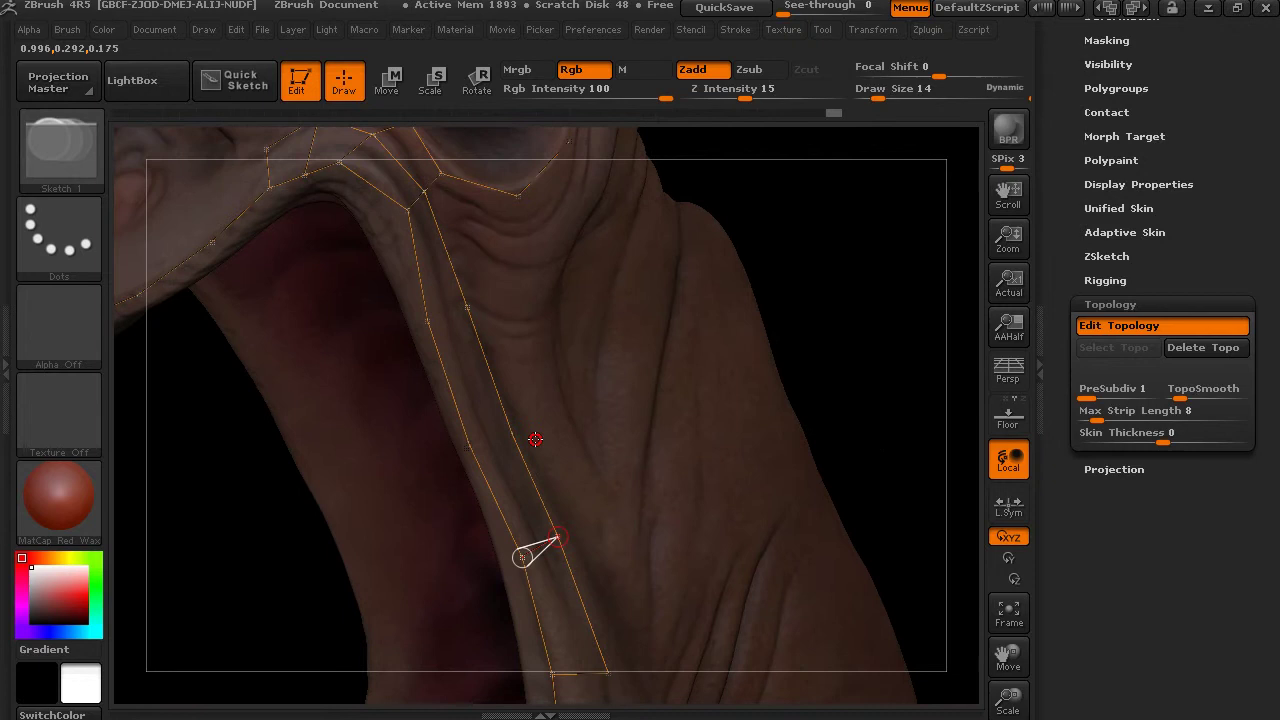
pyautogui.keyDown('ctrl'); pyautogui.click(519, 435); pyautogui.keyUp('ctrl')
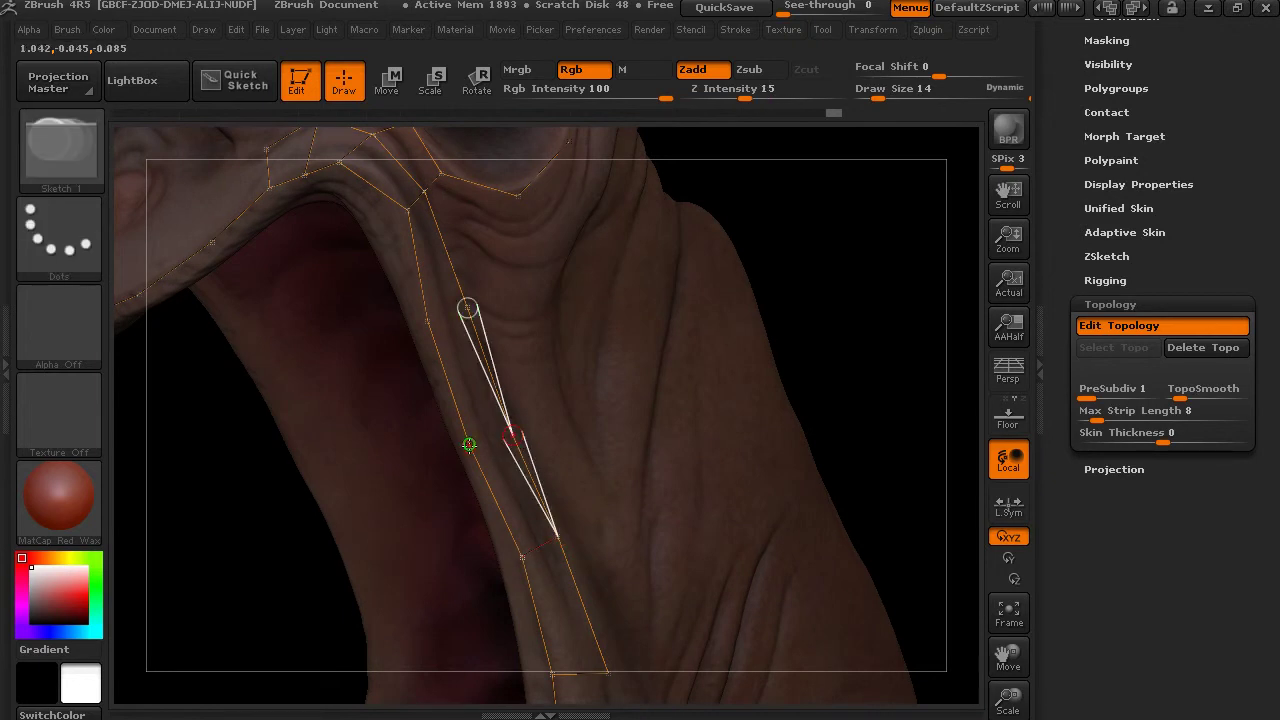
pyautogui.click(469, 446)
pyautogui.keyDown('alt'); pyautogui.moveTo(837, 302); pyautogui.dragTo(855, 440); pyautogui.keyUp('alt')
pyautogui.keyDown('ctrl'); pyautogui.click(486, 444); pyautogui.keyUp('ctrl')
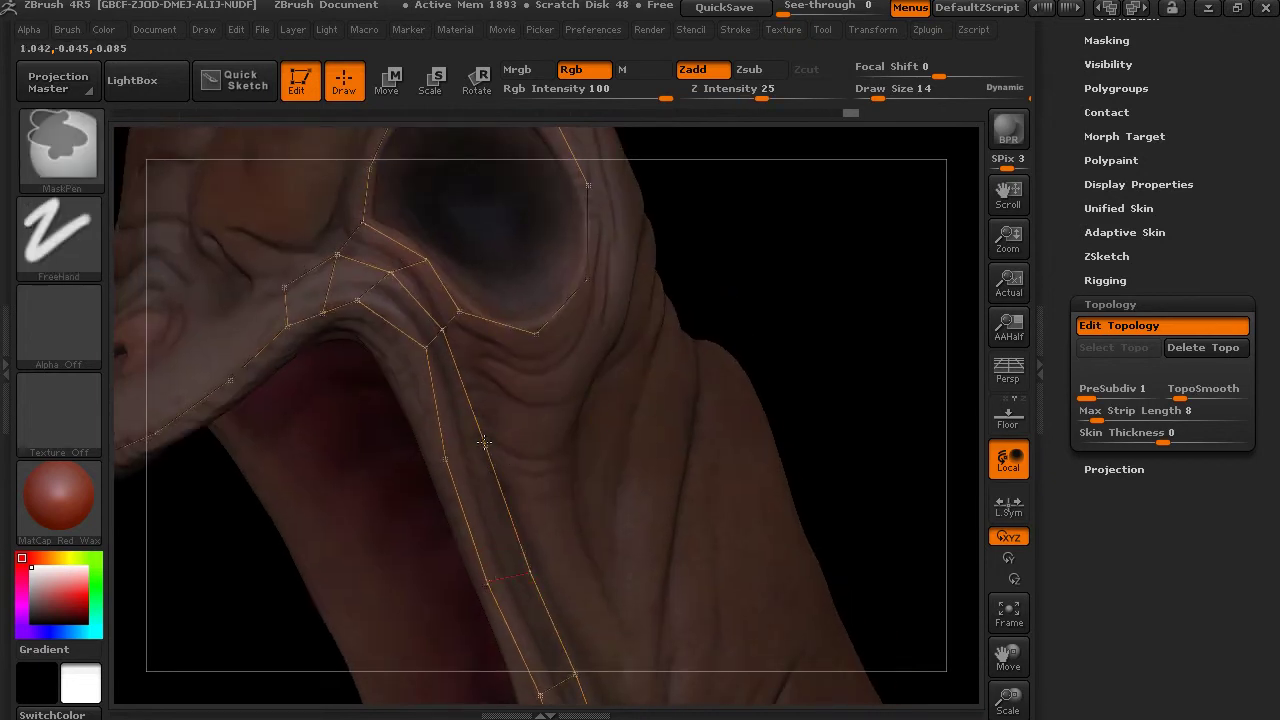
pyautogui.click(446, 461)
# Draw an outer row of topology points behind the eye, from the upper rear of the eye ring down to its lower edge
pyautogui.moveTo(811, 303); pyautogui.dragTo(643, 322)
pyautogui.keyDown('ctrl'); pyautogui.click(506, 333); pyautogui.keyUp('ctrl')
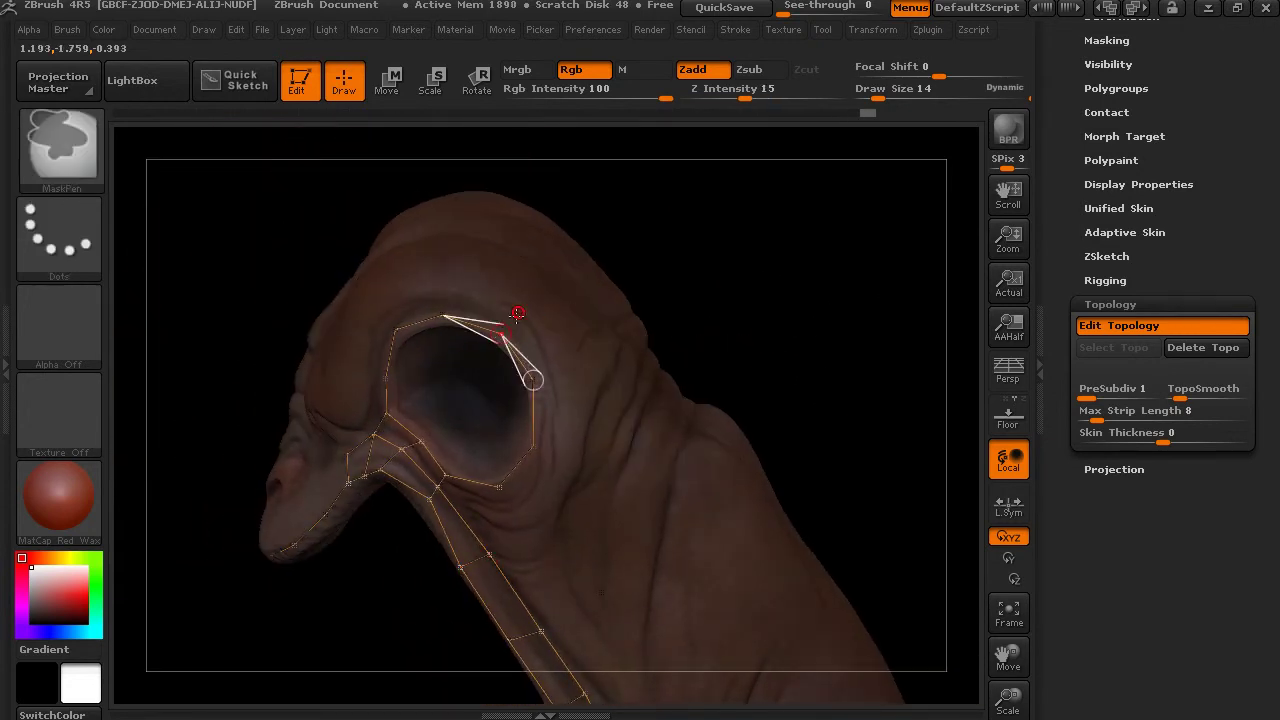
pyautogui.click(519, 300)
pyautogui.click(570, 362)
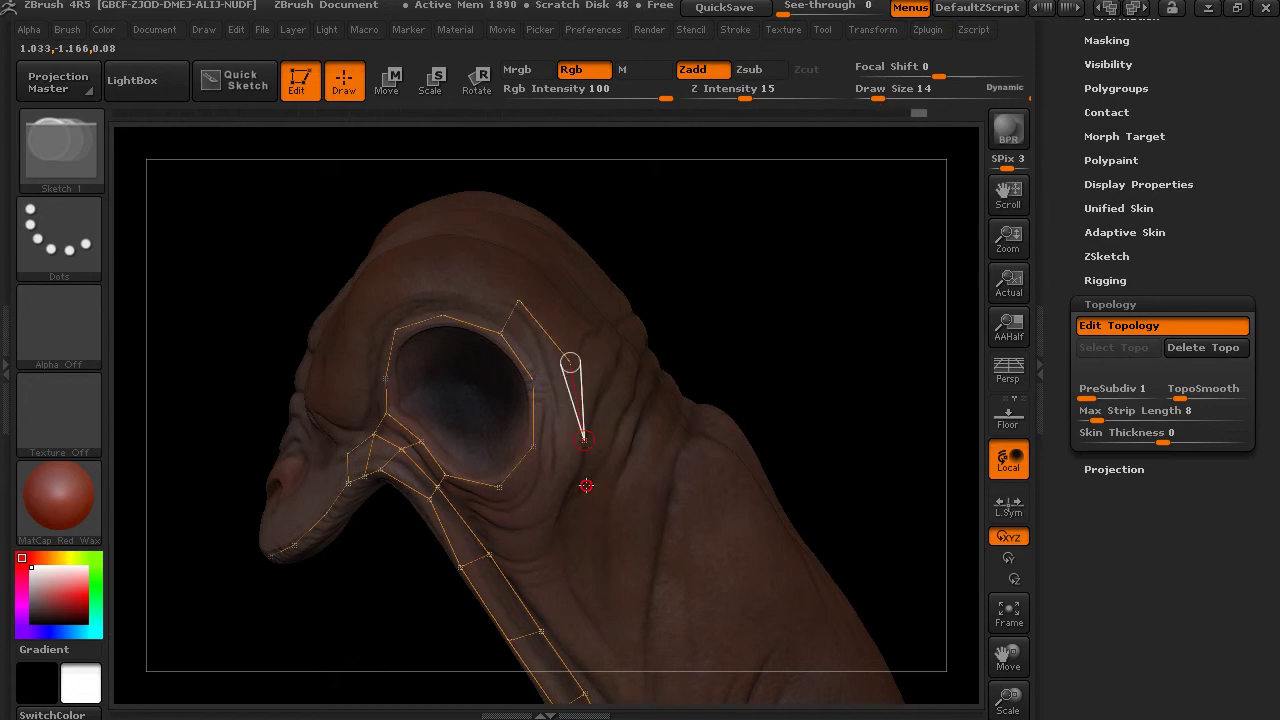
pyautogui.click(584, 439)
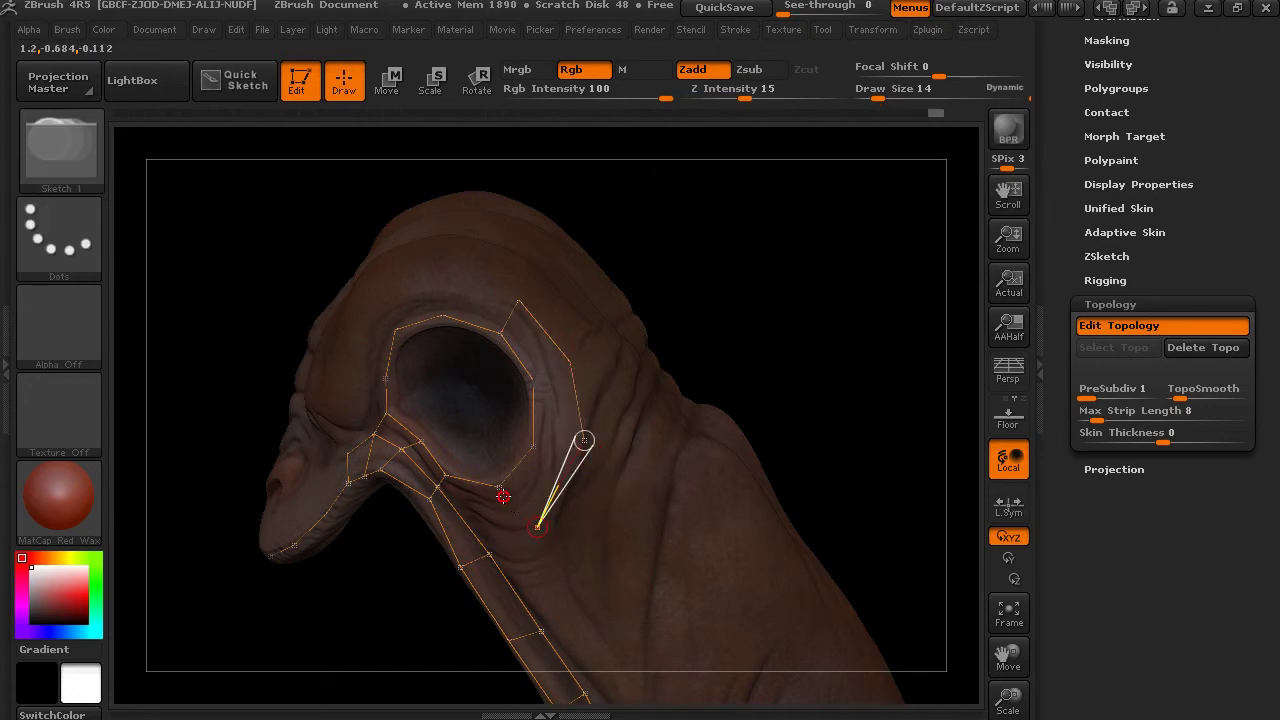
pyautogui.click(499, 487)
# Connect the eye ring to the outer row behind the eye with cross edges
pyautogui.press('ctrl')
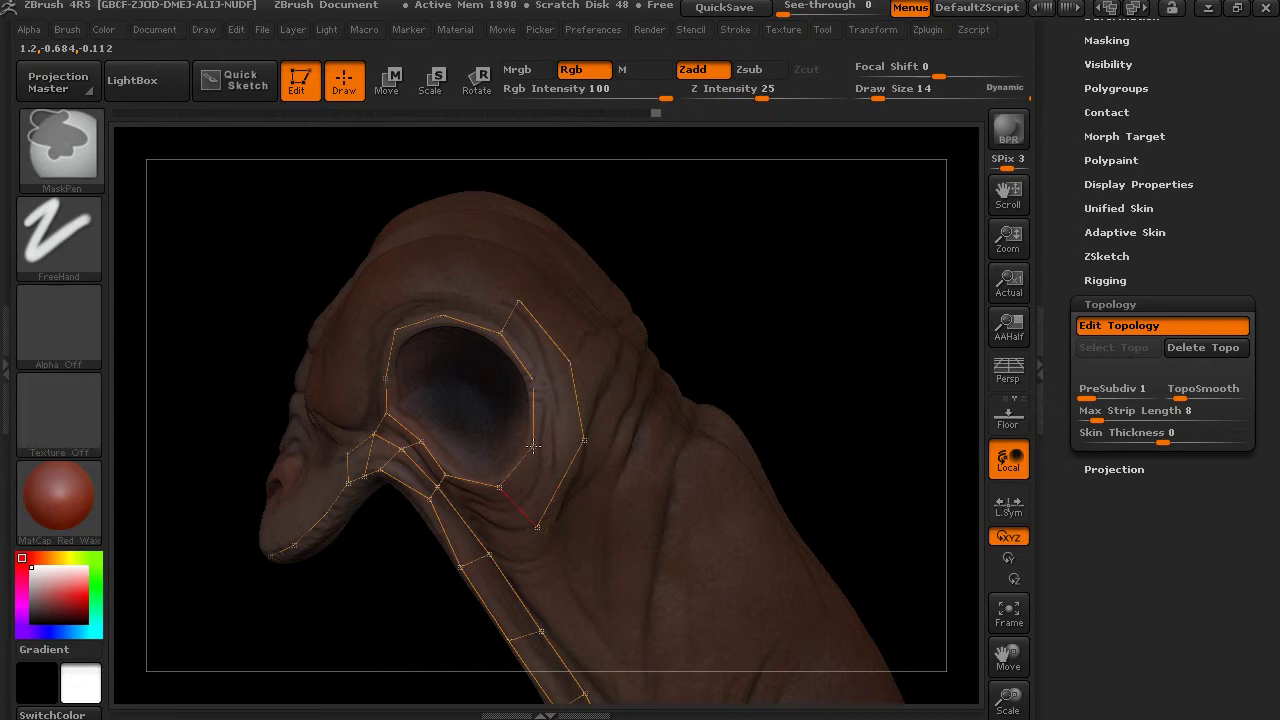
pyautogui.keyDown('ctrl'); pyautogui.click(533, 447); pyautogui.keyUp('ctrl')
pyautogui.click(585, 439)
pyautogui.moveTo(690, 394); pyautogui.dragTo(812, 325)
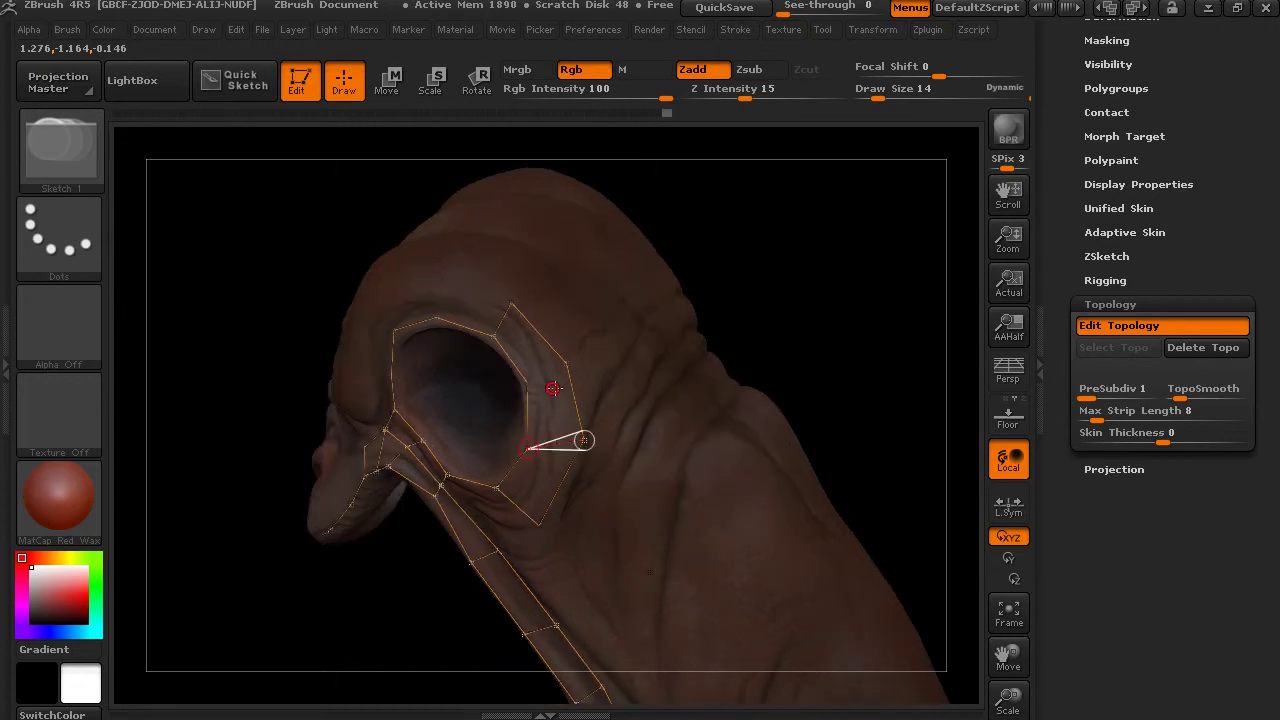
# Extend the outer row over the top of the eye and down the front of the brow, linking each point to the eye ring
pyautogui.moveTo(737, 294)
pyautogui.mouseDown()
pyautogui.moveTo(747, 273)
pyautogui.moveTo(811, 271)
pyautogui.moveTo(780, 291)
pyautogui.moveTo(817, 371)
pyautogui.moveTo(556, 414)
pyautogui.mouseUp()
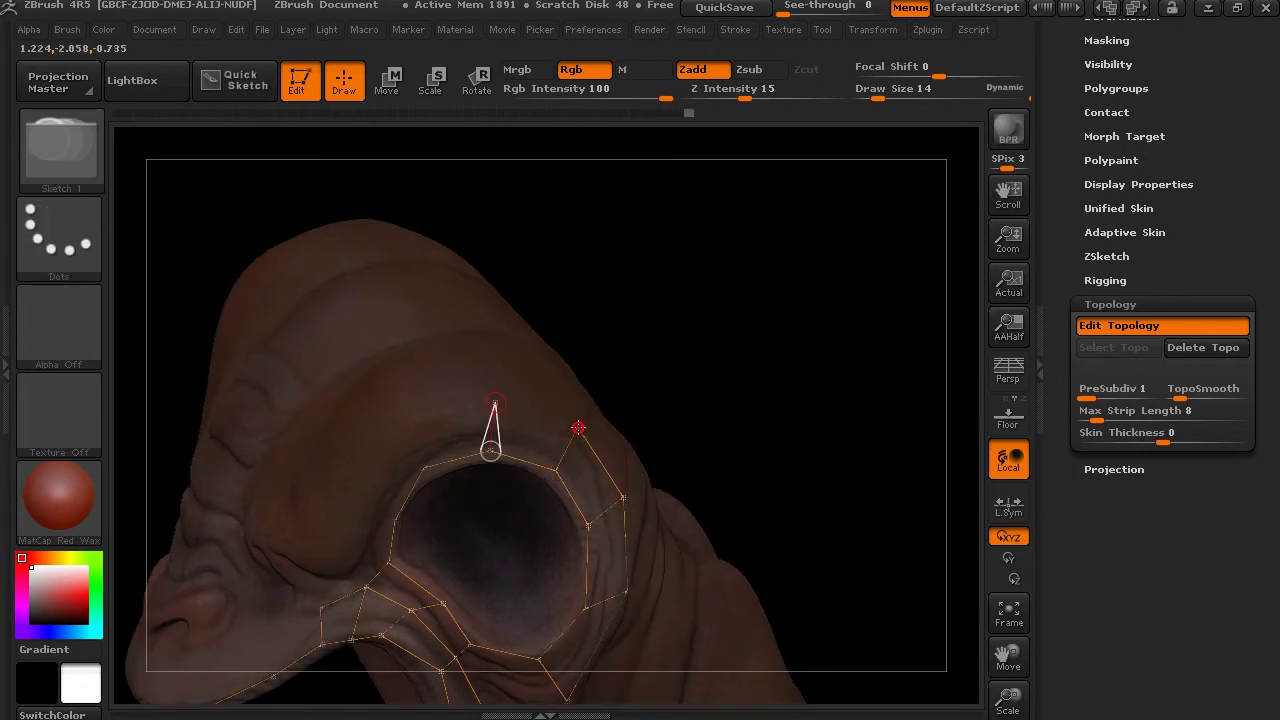
pyautogui.click(578, 428)
pyautogui.moveTo(711, 360); pyautogui.dragTo(780, 372)
pyautogui.keyDown('ctrl'); pyautogui.click(529, 394); pyautogui.keyUp('ctrl')
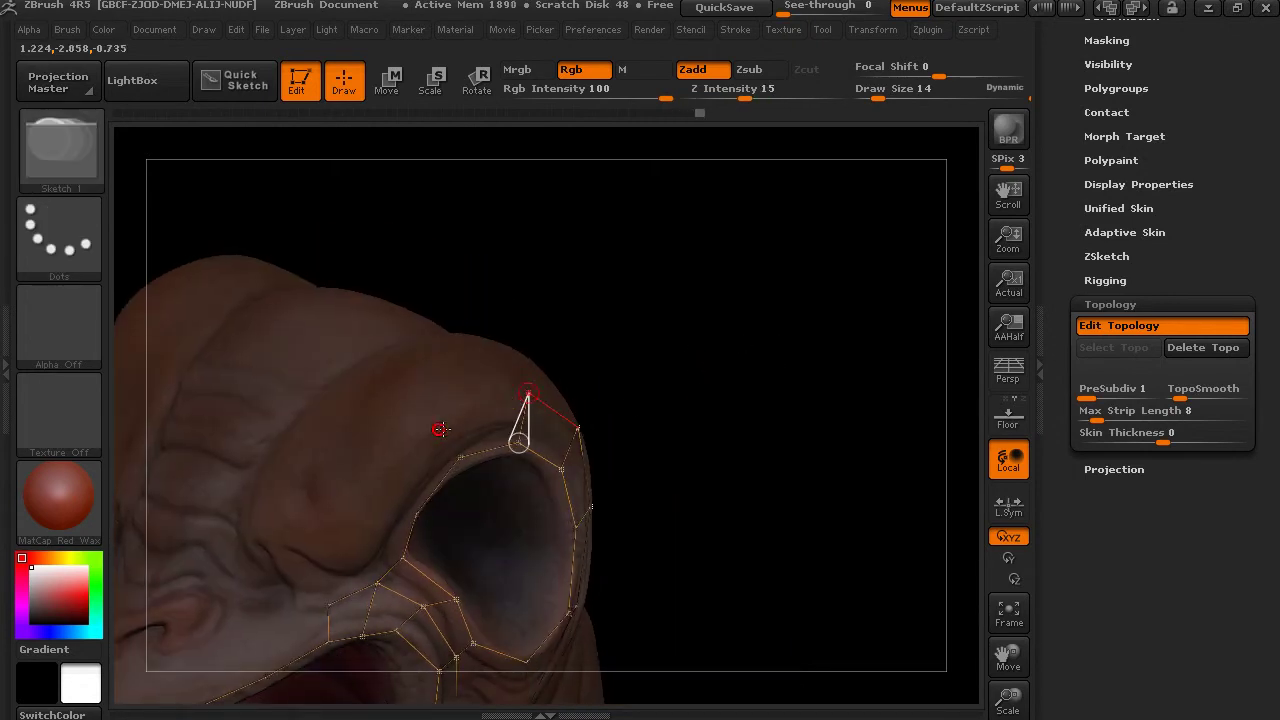
pyautogui.click(438, 421)
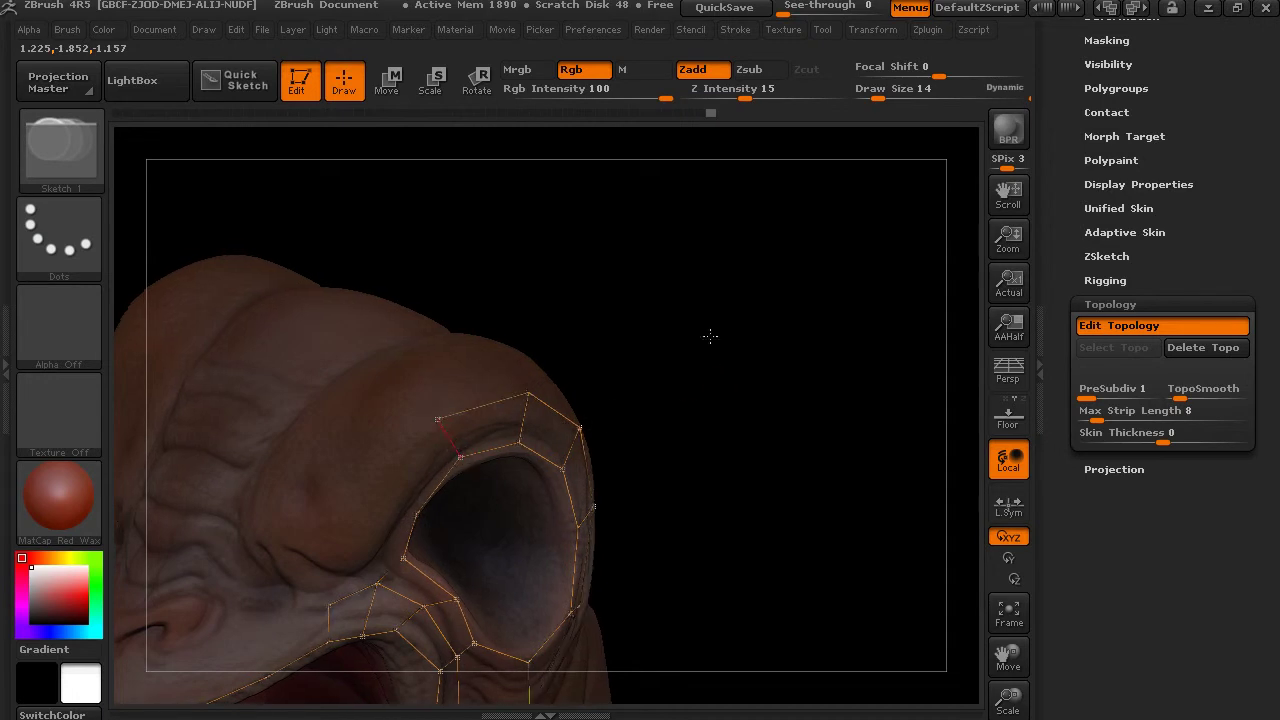
pyautogui.moveTo(709, 337); pyautogui.dragTo(610, 360)
pyautogui.click(433, 413)
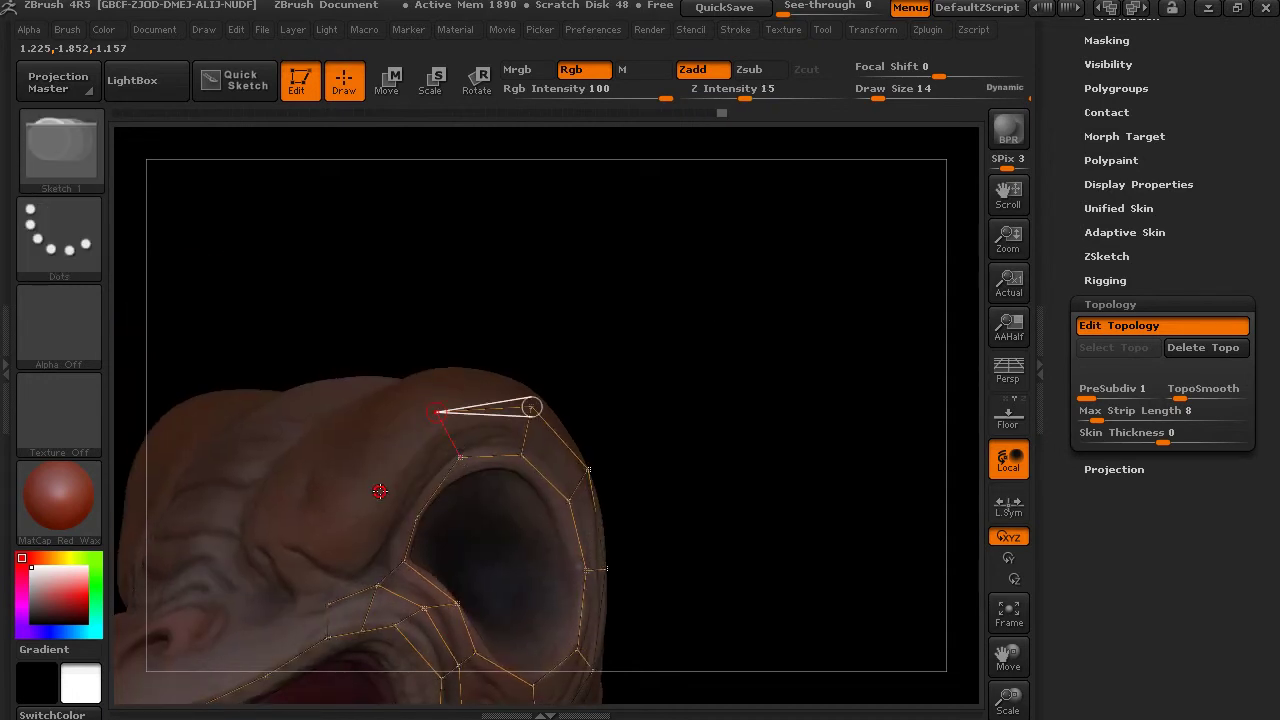
pyautogui.click(380, 491)
pyautogui.moveTo(600, 434)
pyautogui.mouseDown()
pyautogui.moveTo(711, 386)
pyautogui.moveTo(595, 448)
pyautogui.mouseUp()
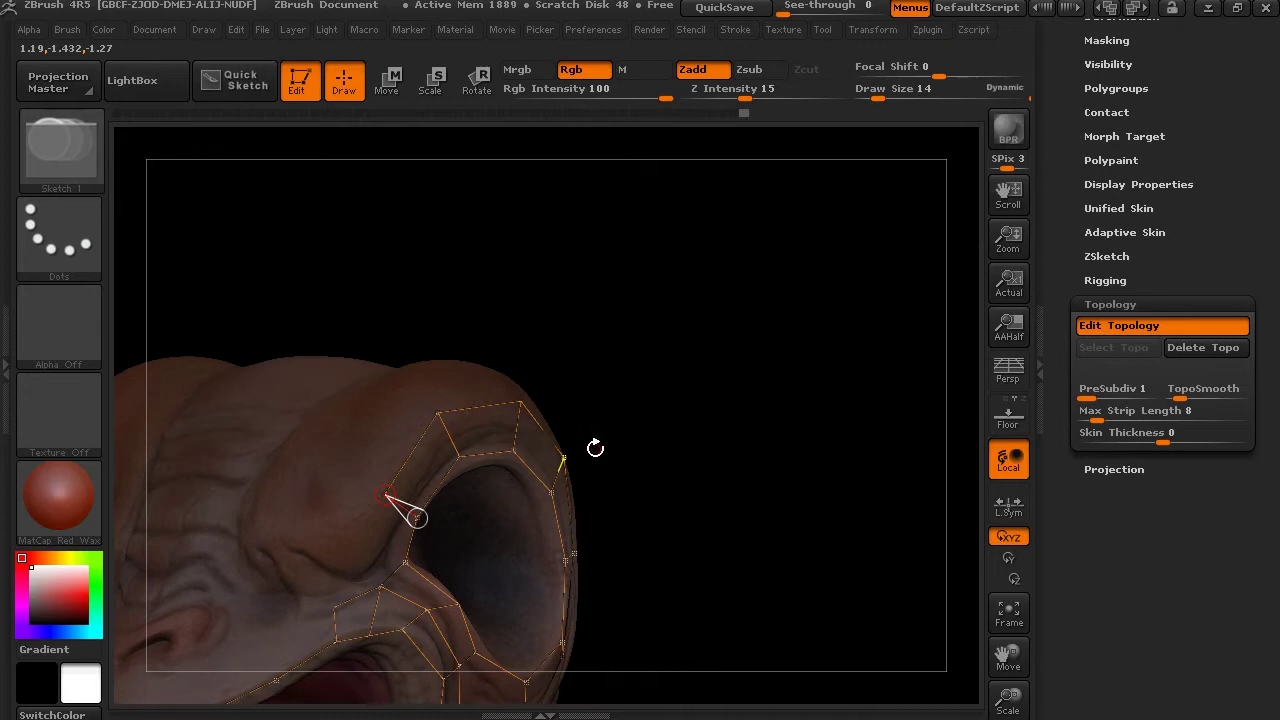
pyautogui.moveTo(650, 481); pyautogui.dragTo(690, 414)
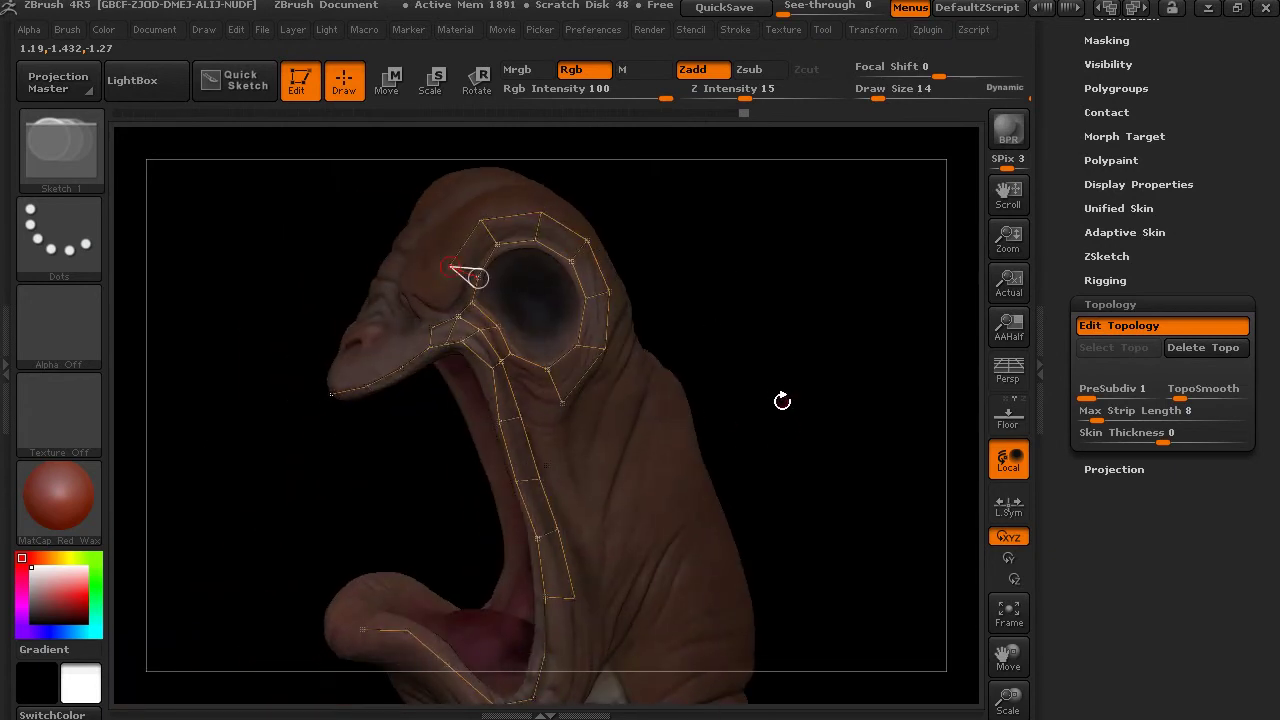
# Draw a new line of points from below the eye ring down the cheek and link its end to the strip beside the mouth
pyautogui.keyDown('alt'); pyautogui.moveTo(771, 321); pyautogui.dragTo(832, 277); pyautogui.keyUp('alt')
pyautogui.keyDown('ctrl'); pyautogui.click(510, 362); pyautogui.keyUp('ctrl')
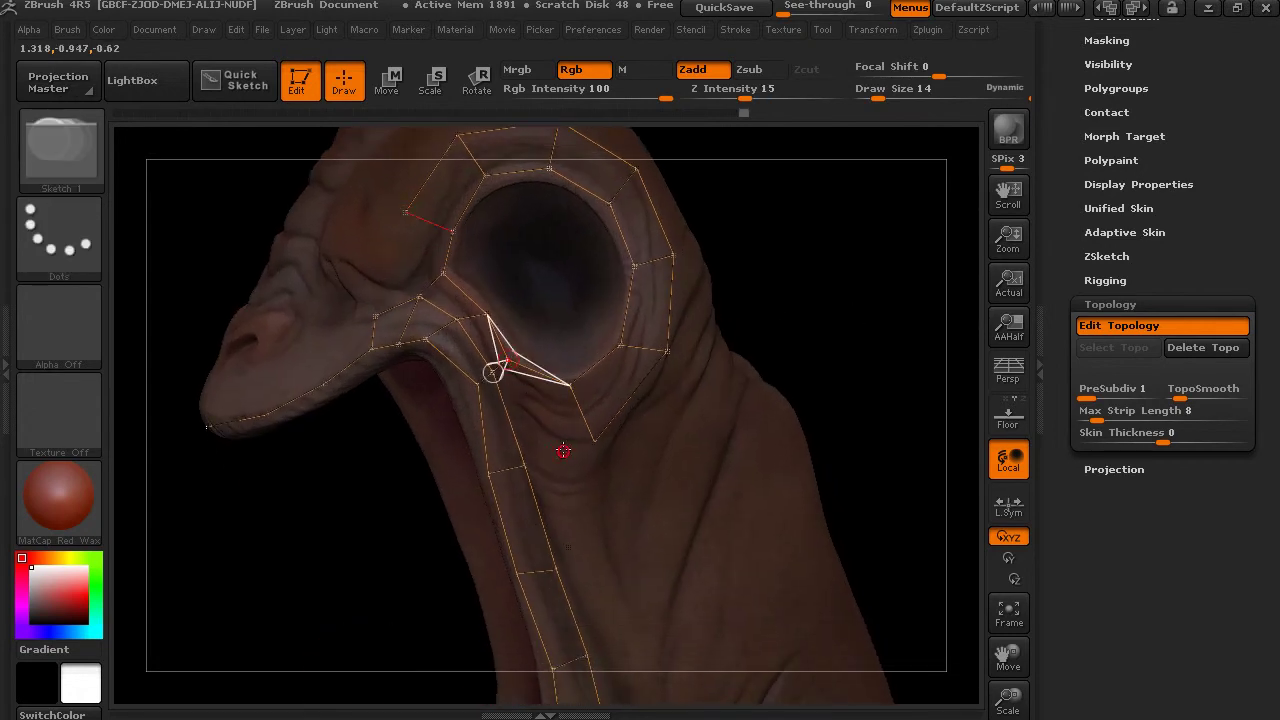
pyautogui.click(558, 456)
pyautogui.click(595, 552)
pyautogui.keyDown('alt'); pyautogui.moveTo(845, 304); pyautogui.dragTo(819, 190); pyautogui.keyUp('alt')
pyautogui.click(600, 536)
pyautogui.click(560, 544)
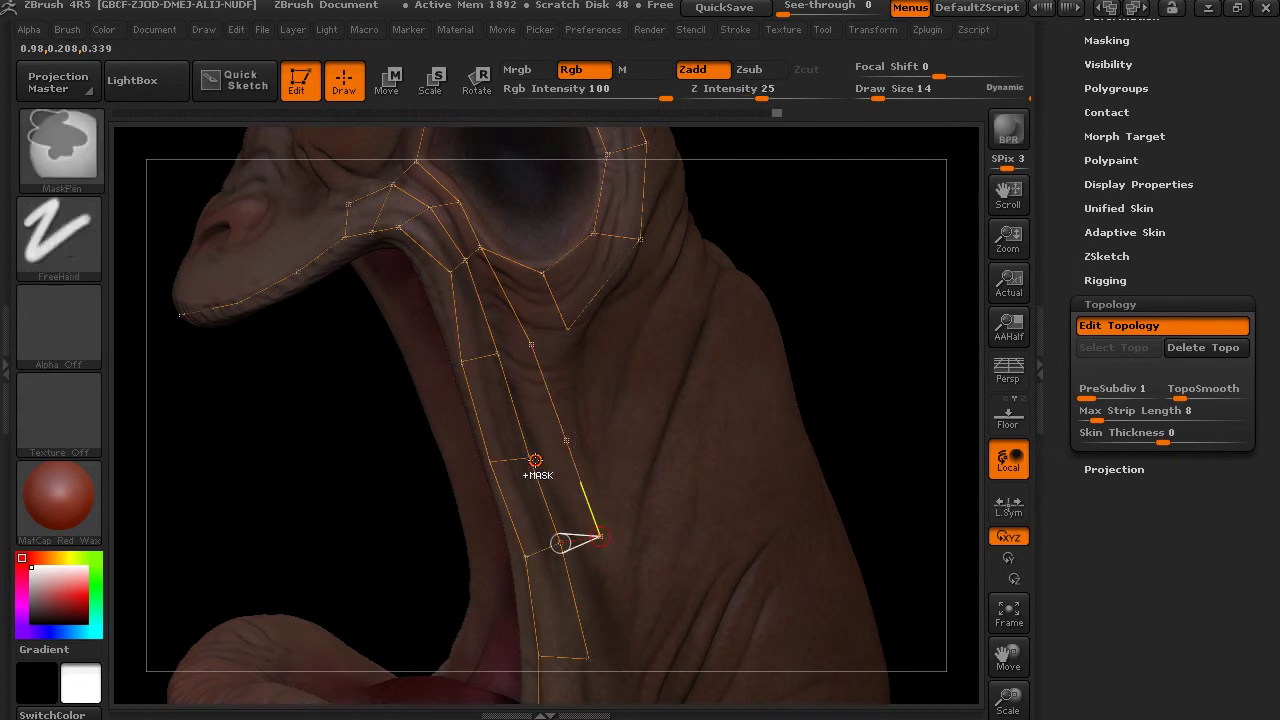
# Add the missing cross edges between the mouth strip and the new cheek line, reaching the lowest point of the outer eye row
pyautogui.keyDown('ctrl'); pyautogui.click(500, 352); pyautogui.keyUp('ctrl')
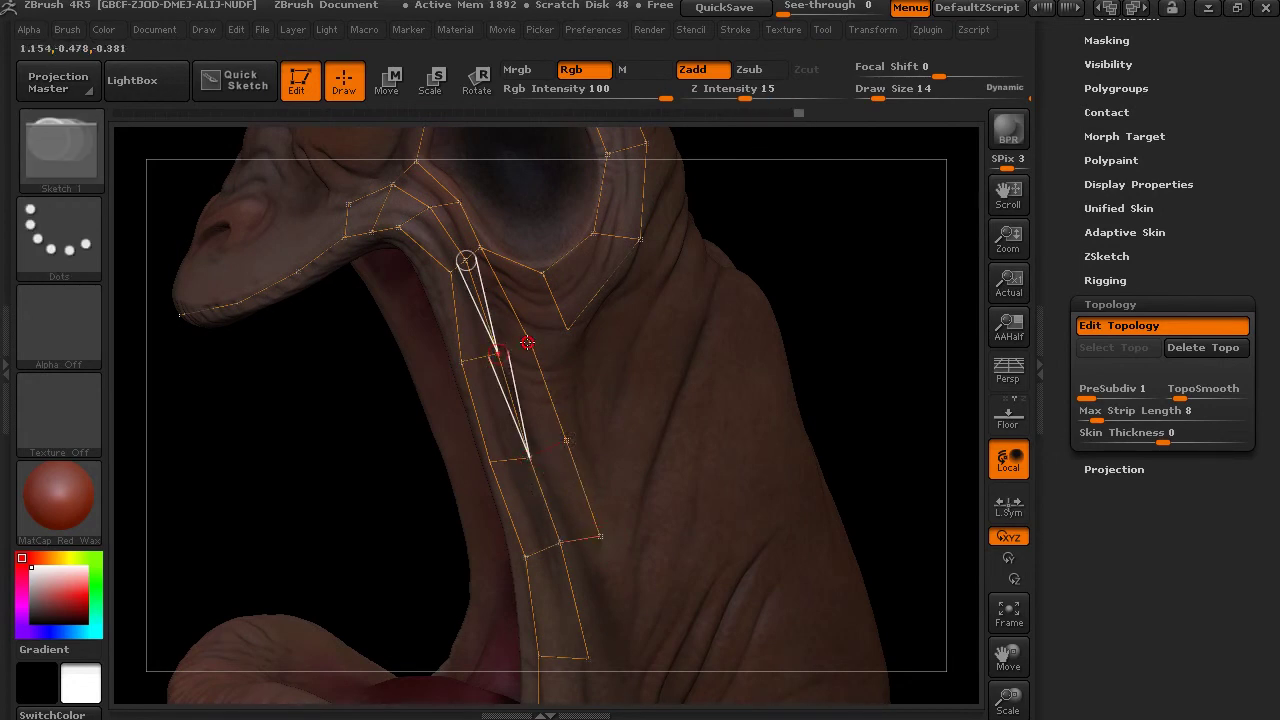
pyautogui.click(531, 344)
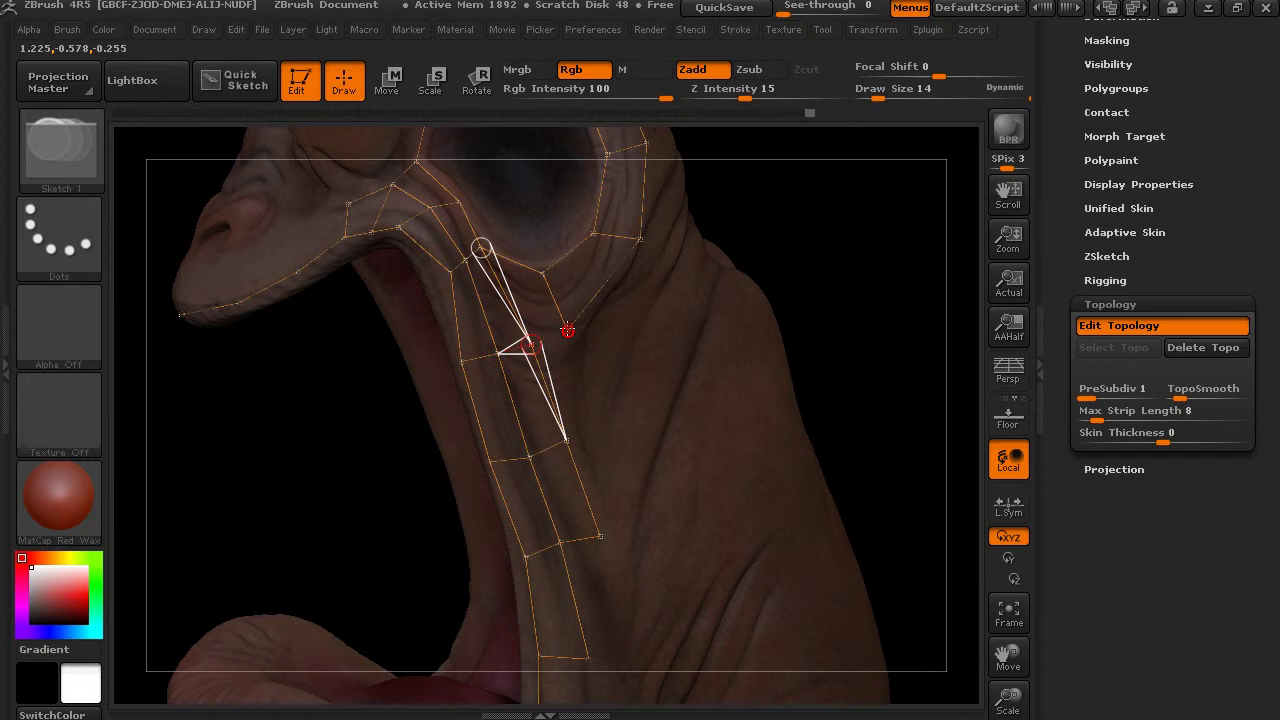
pyautogui.moveTo(820, 263); pyautogui.dragTo(716, 250)
# Add another cheek line down from the lowest outer eye point and connect it to the neighbouring line with cross edges
pyautogui.moveTo(850, 245); pyautogui.dragTo(606, 331)
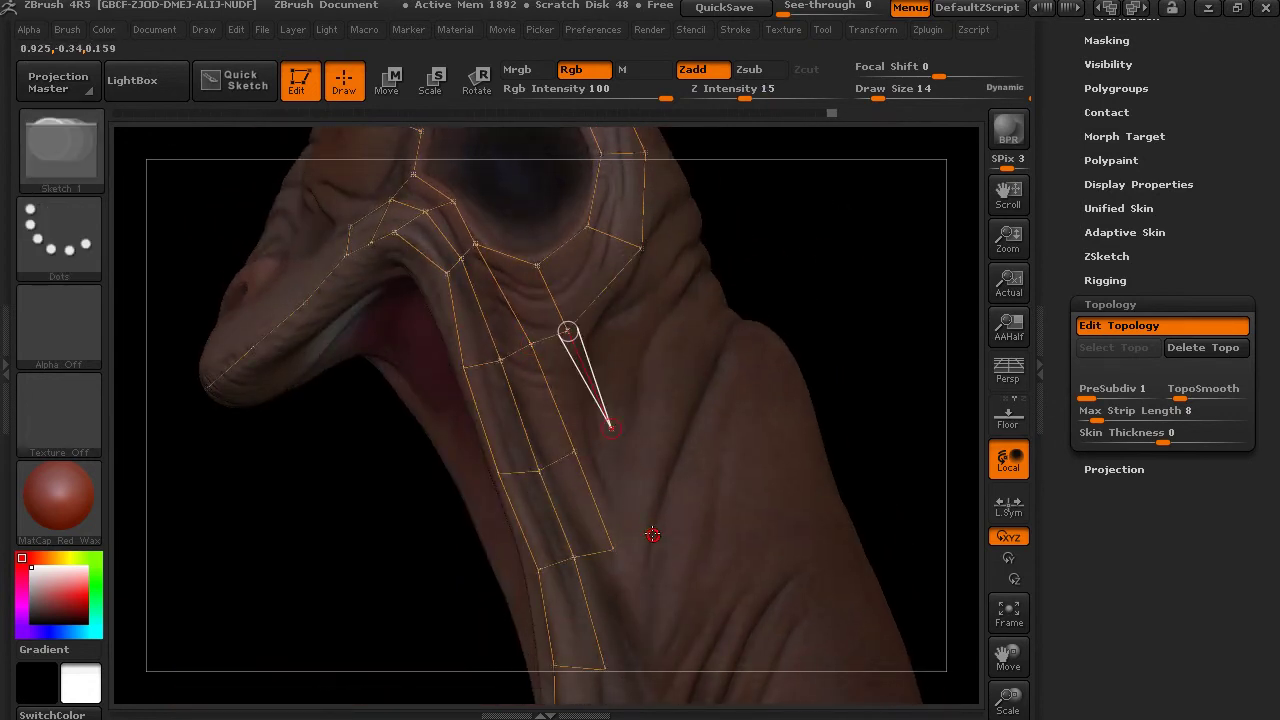
pyautogui.click(610, 428)
pyautogui.click(653, 529)
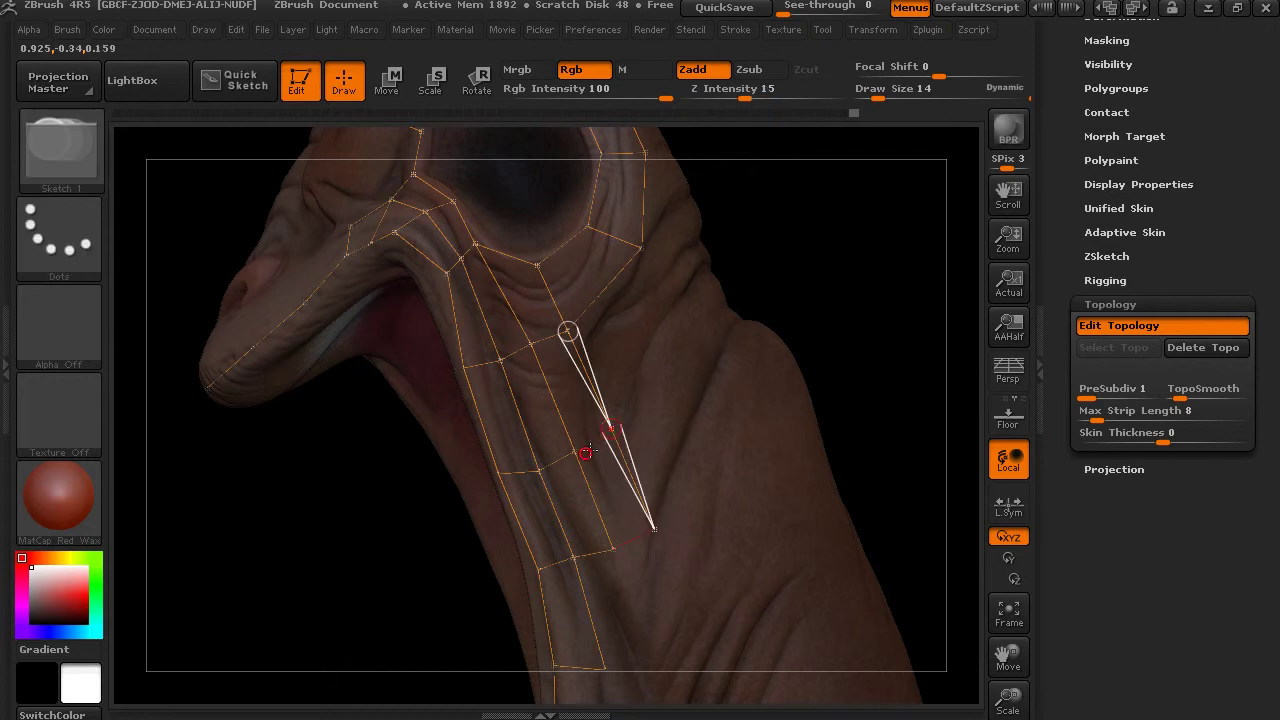
pyautogui.moveTo(810, 280); pyautogui.dragTo(663, 260)
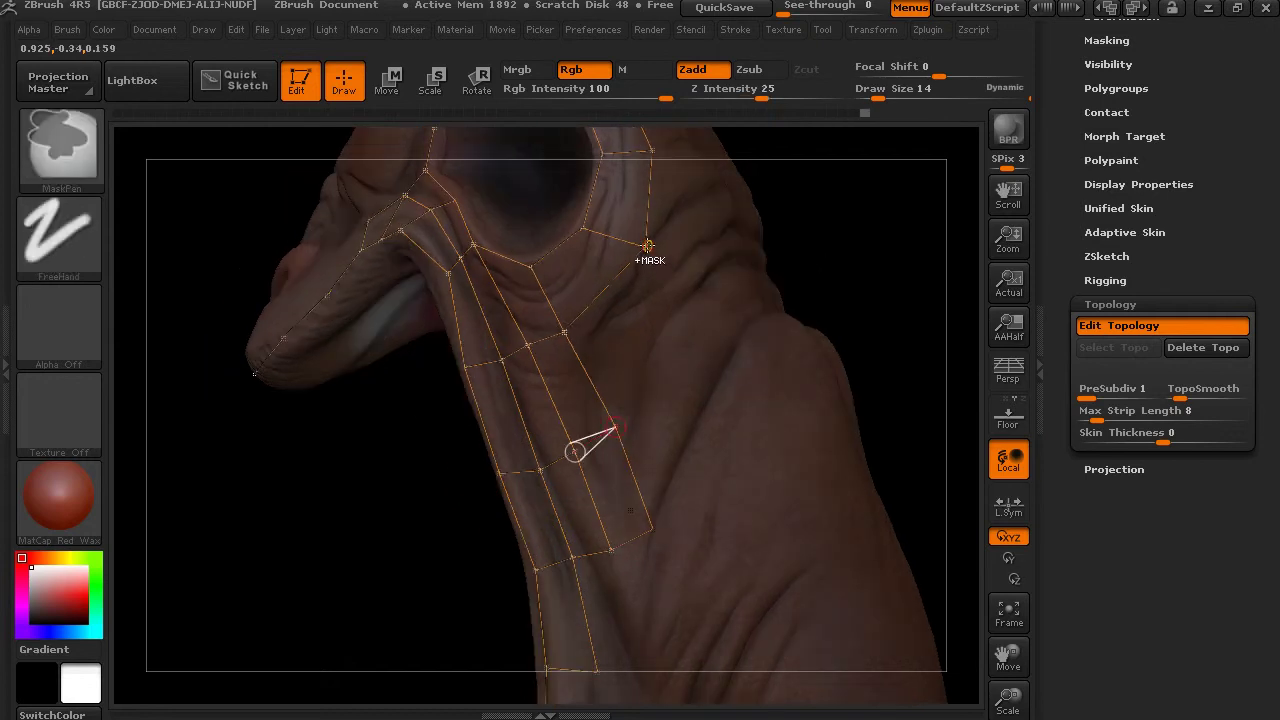
# Draw a line of two points from the outer row's lower rear corner down the neck and bridge it to the cheek line
pyautogui.click(646, 248)
pyautogui.click(690, 369)
pyautogui.click(739, 483)
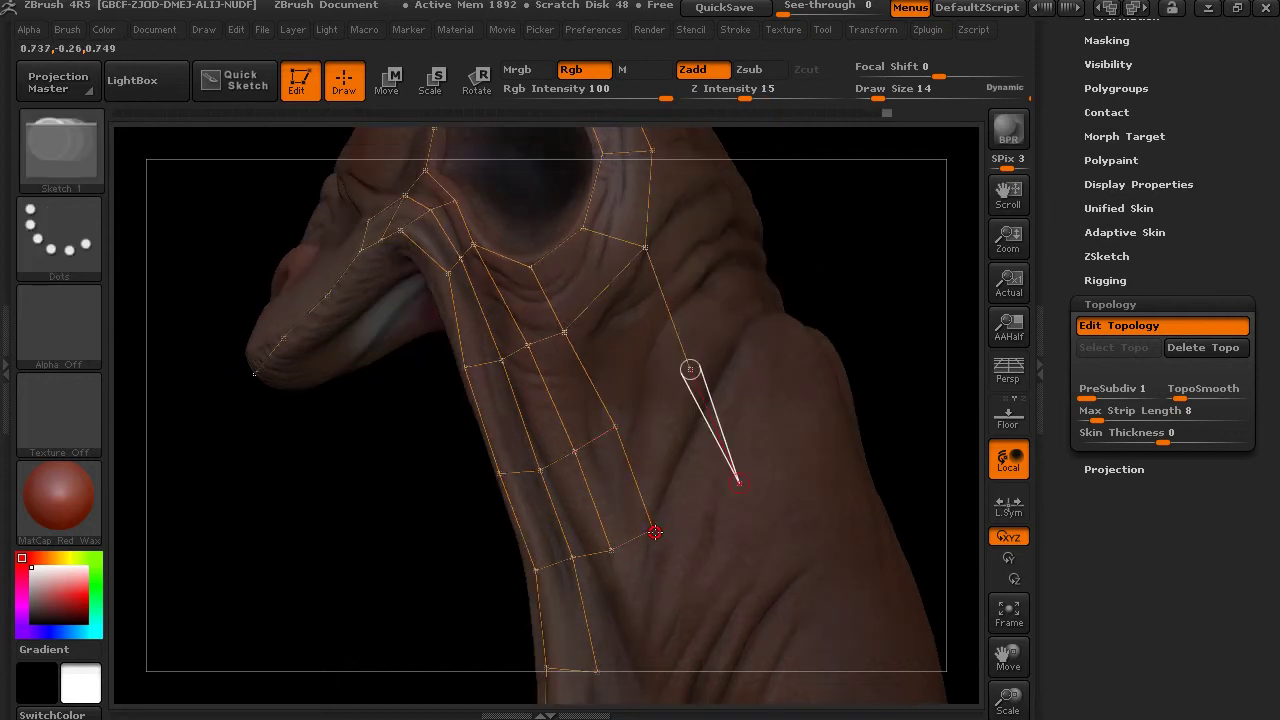
pyautogui.click(653, 530)
pyautogui.keyDown('ctrl'); pyautogui.click(613, 426); pyautogui.keyUp('ctrl')
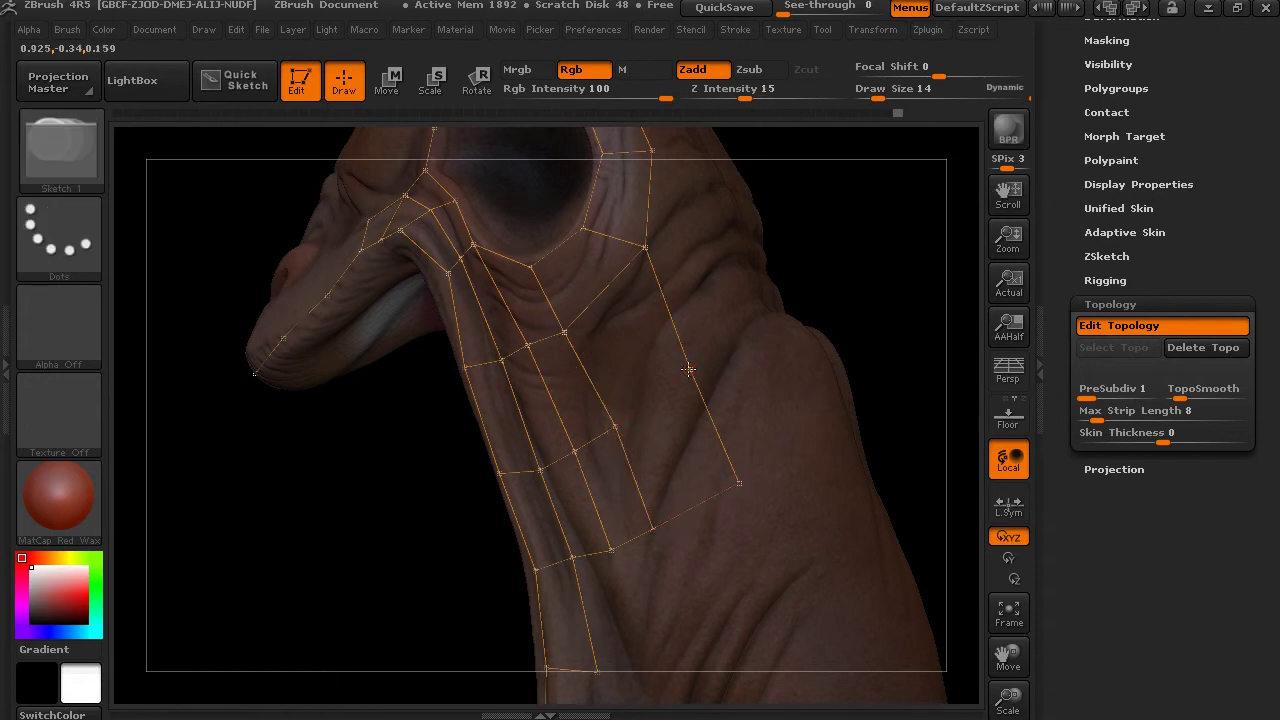
# Preview the mesh generated from the topology and return to topology editing
pyautogui.moveTo(877, 269); pyautogui.dragTo(812, 328)
pyautogui.press('a')
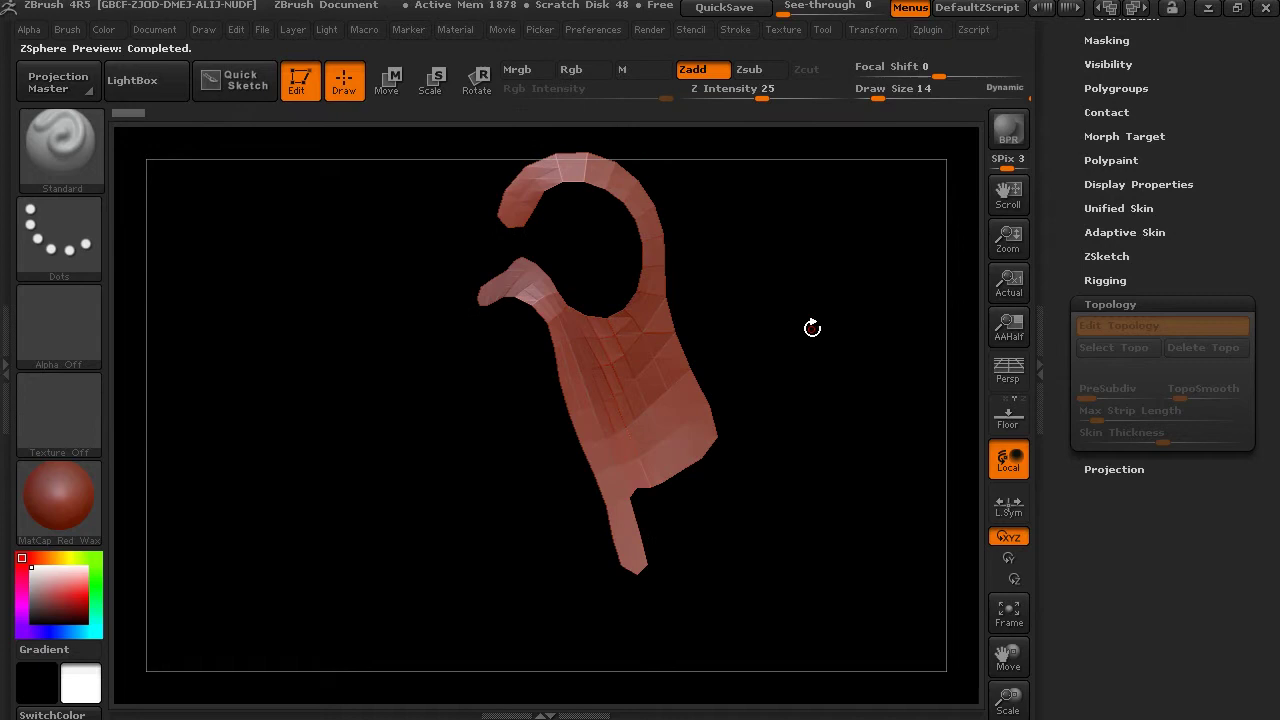
pyautogui.press('a')
# Link the front end of the outer eye row to the topology point above the upper lip
pyautogui.moveTo(829, 263); pyautogui.dragTo(638, 316)
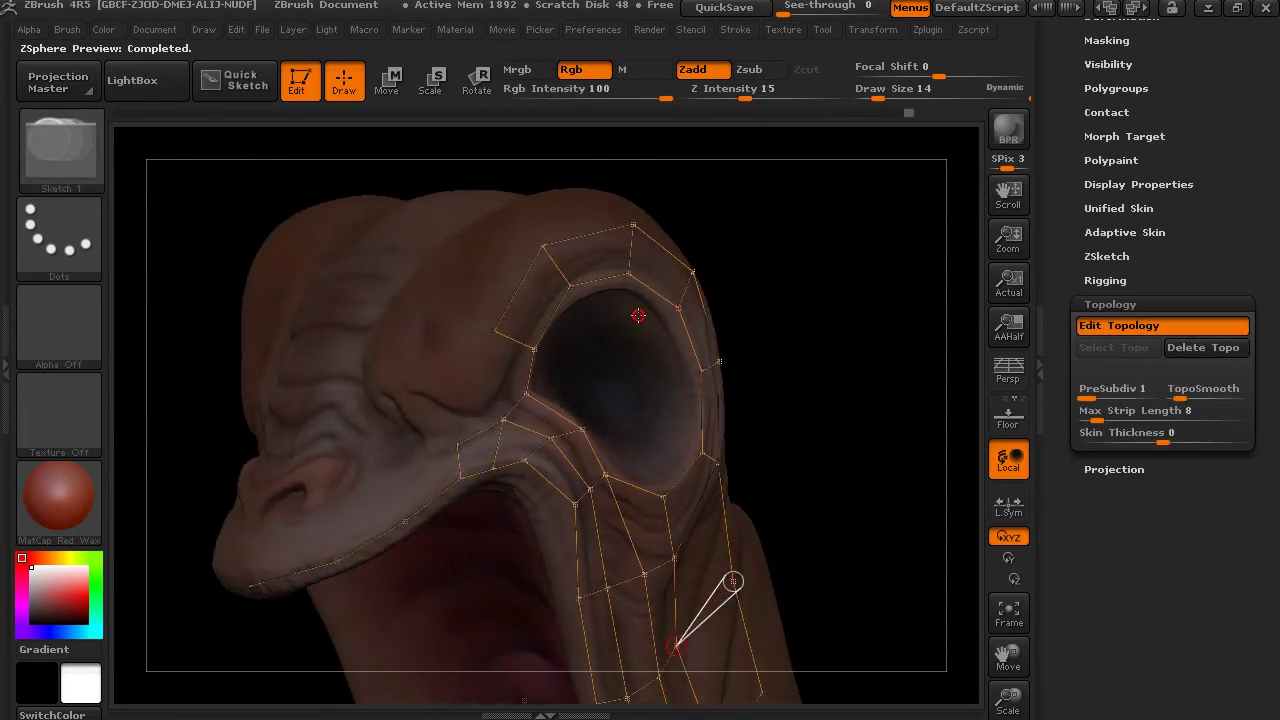
pyautogui.click(495, 332)
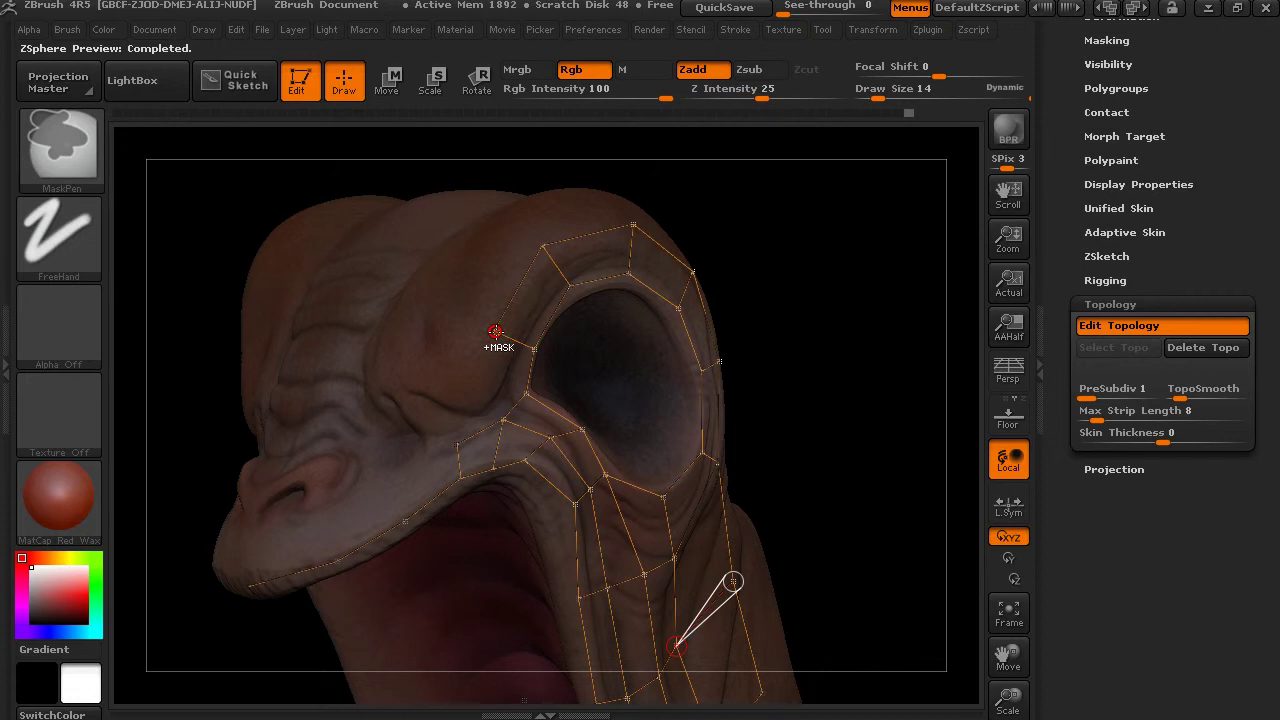
pyautogui.click(503, 420)
# Draw a third row of points from above the upper lip, over the brow and behind the eye, down onto the neck
pyautogui.moveTo(804, 320)
pyautogui.mouseDown()
pyautogui.moveTo(837, 294)
pyautogui.moveTo(472, 443)
pyautogui.mouseUp()
pyautogui.keyDown('ctrl'); pyautogui.click(458, 444); pyautogui.keyUp('ctrl')
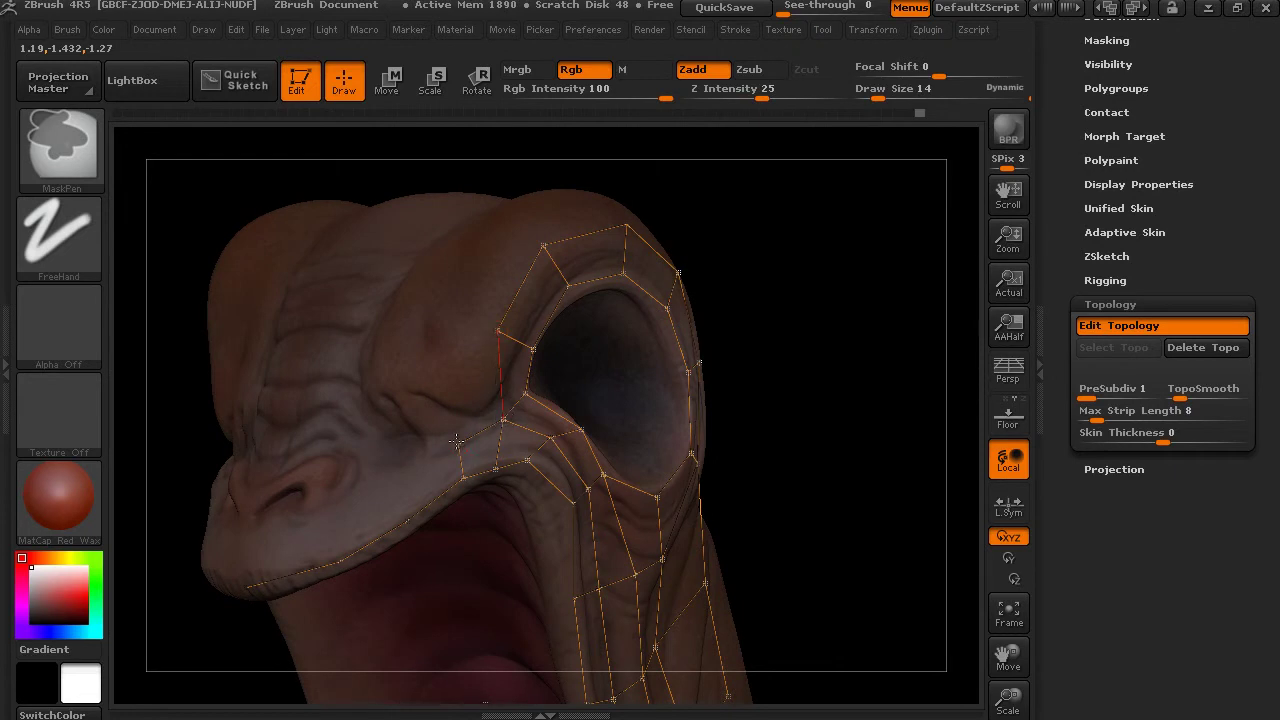
pyautogui.click(449, 349)
pyautogui.moveTo(793, 218); pyautogui.dragTo(597, 281)
pyautogui.click(453, 315)
pyautogui.moveTo(870, 258); pyautogui.dragTo(794, 283)
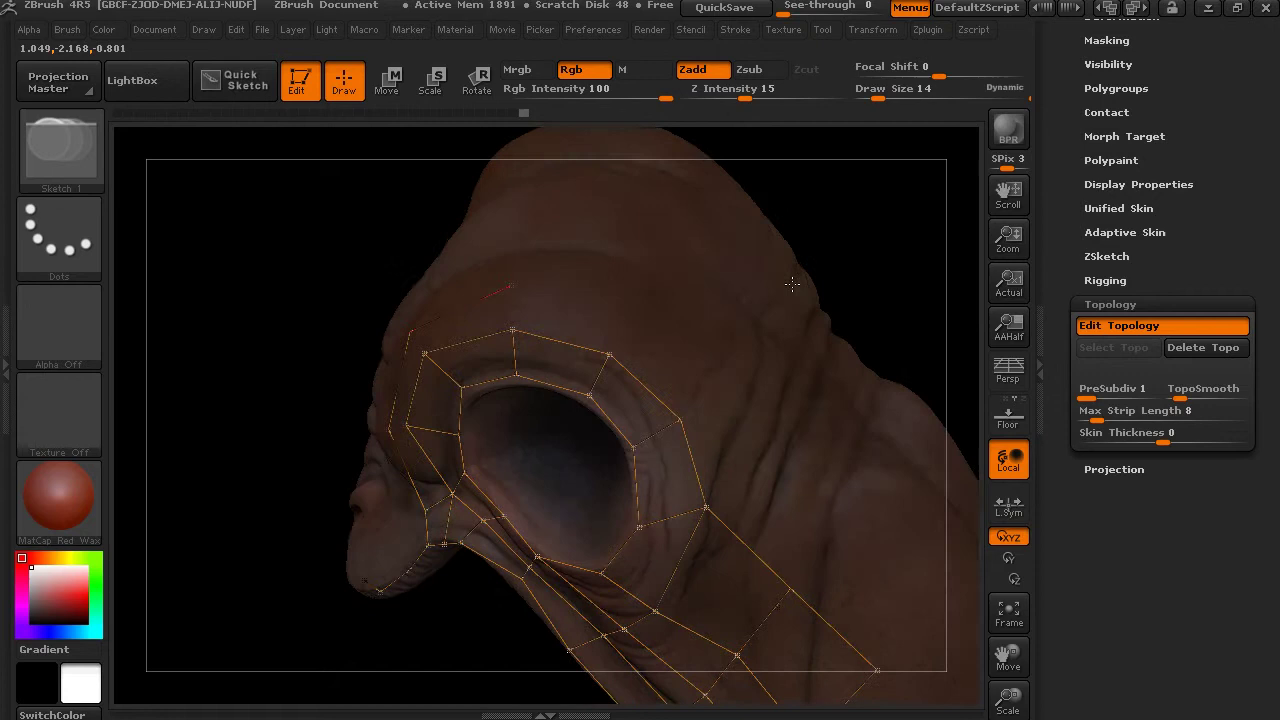
pyautogui.click(498, 290)
pyautogui.click(607, 311)
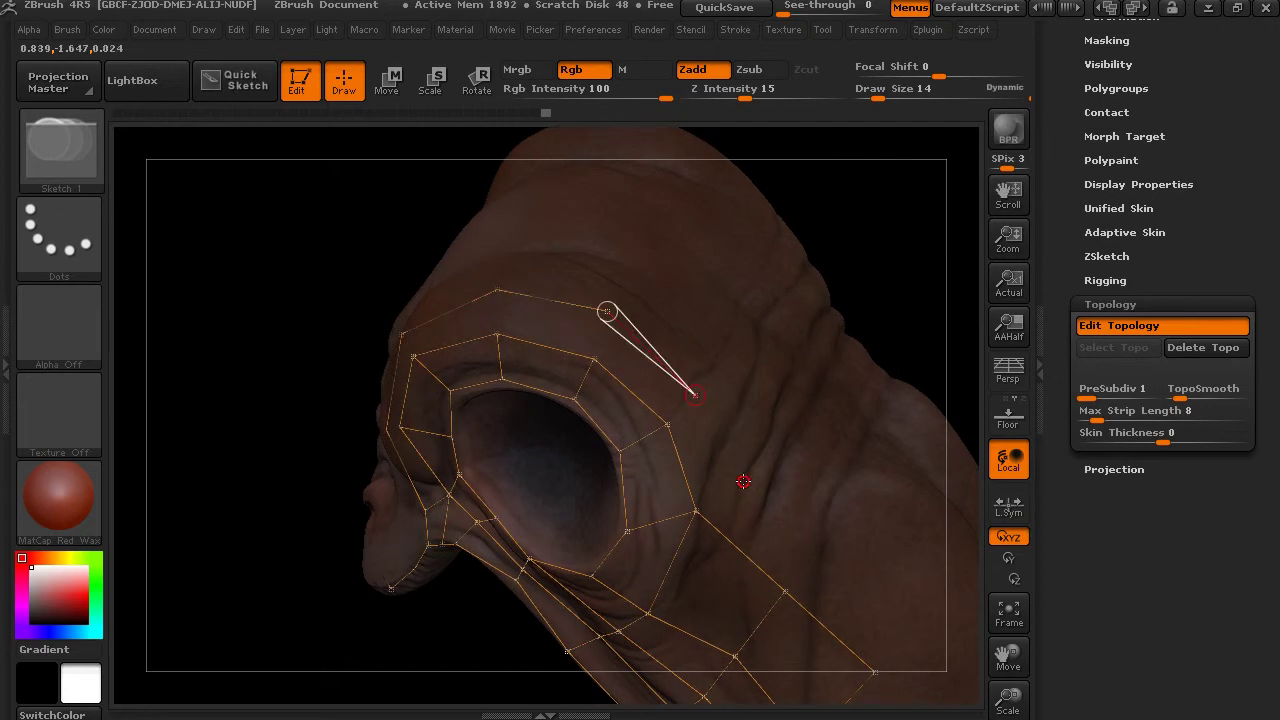
pyautogui.moveTo(903, 266); pyautogui.dragTo(751, 370)
pyautogui.click(711, 494)
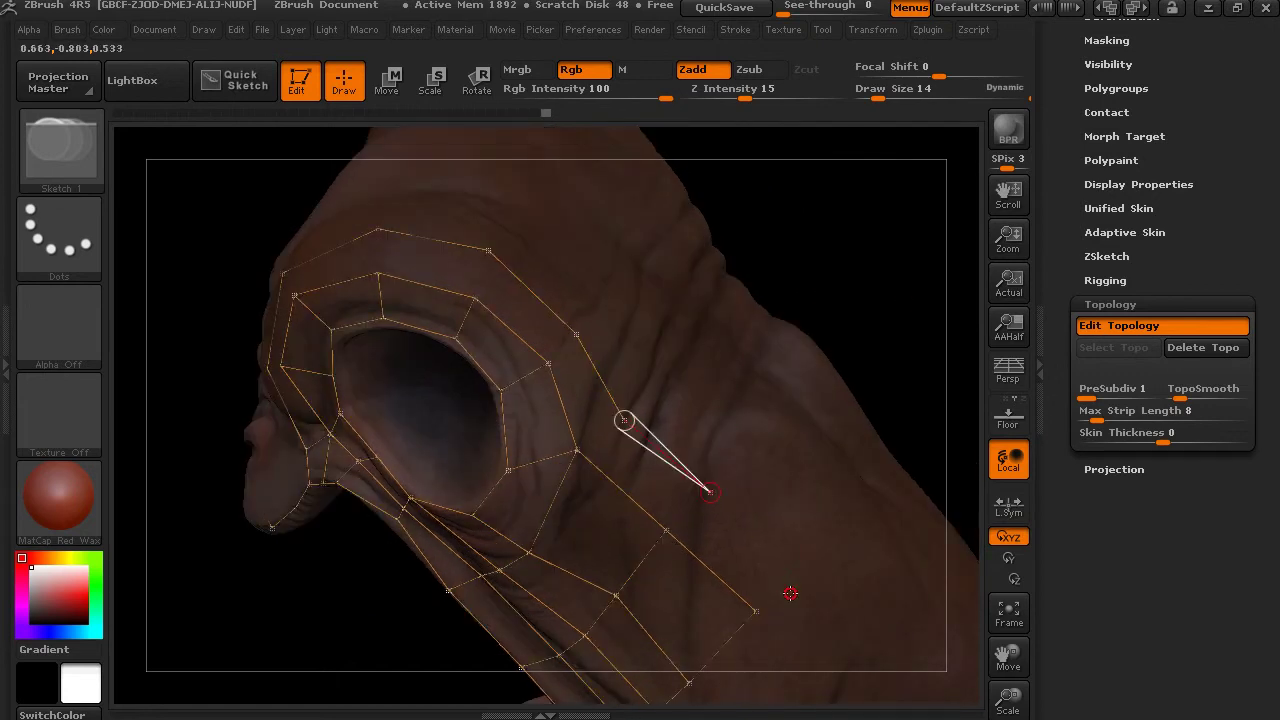
pyautogui.click(792, 577)
# Connect the neck part of the third row to the neighbouring line with cross edges up to the rear of the eye
pyautogui.keyDown('ctrl'); pyautogui.click(756, 611); pyautogui.keyUp('ctrl')
pyautogui.click(792, 577)
pyautogui.keyDown('ctrl'); pyautogui.click(711, 494); pyautogui.keyUp('ctrl')
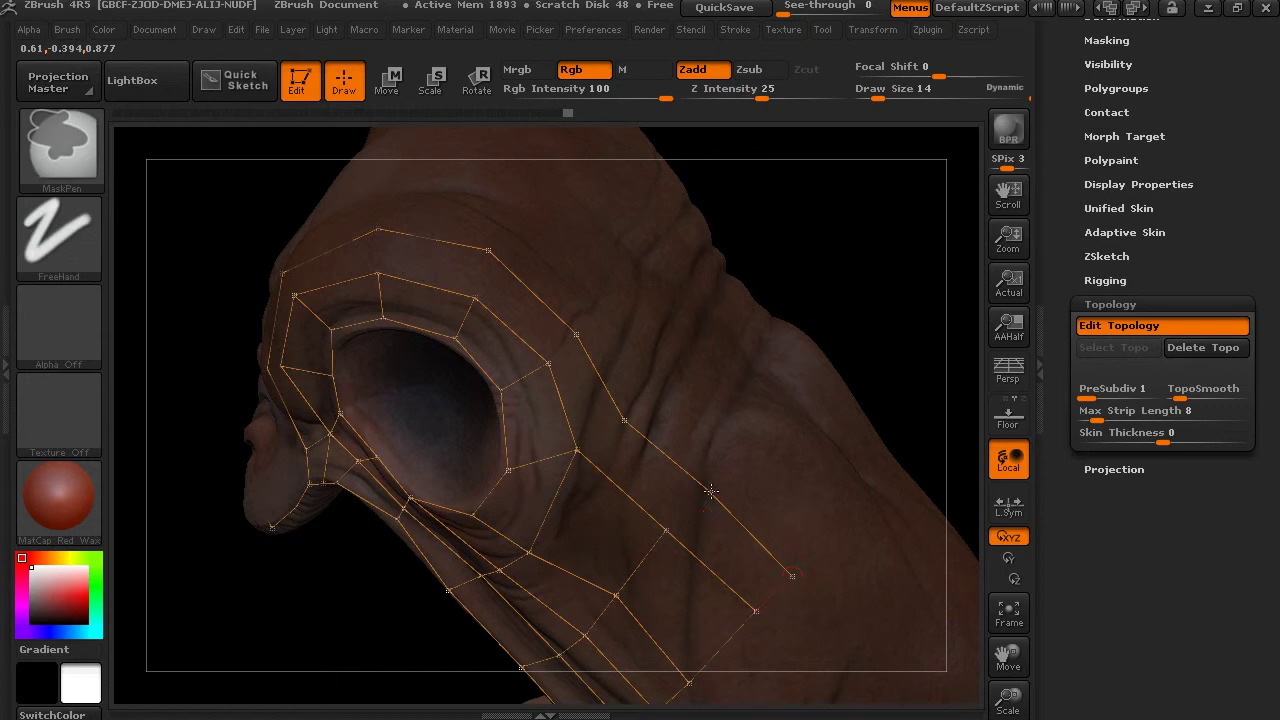
pyautogui.click(667, 530)
pyautogui.keyDown('ctrl'); pyautogui.click(625, 420); pyautogui.keyUp('ctrl')
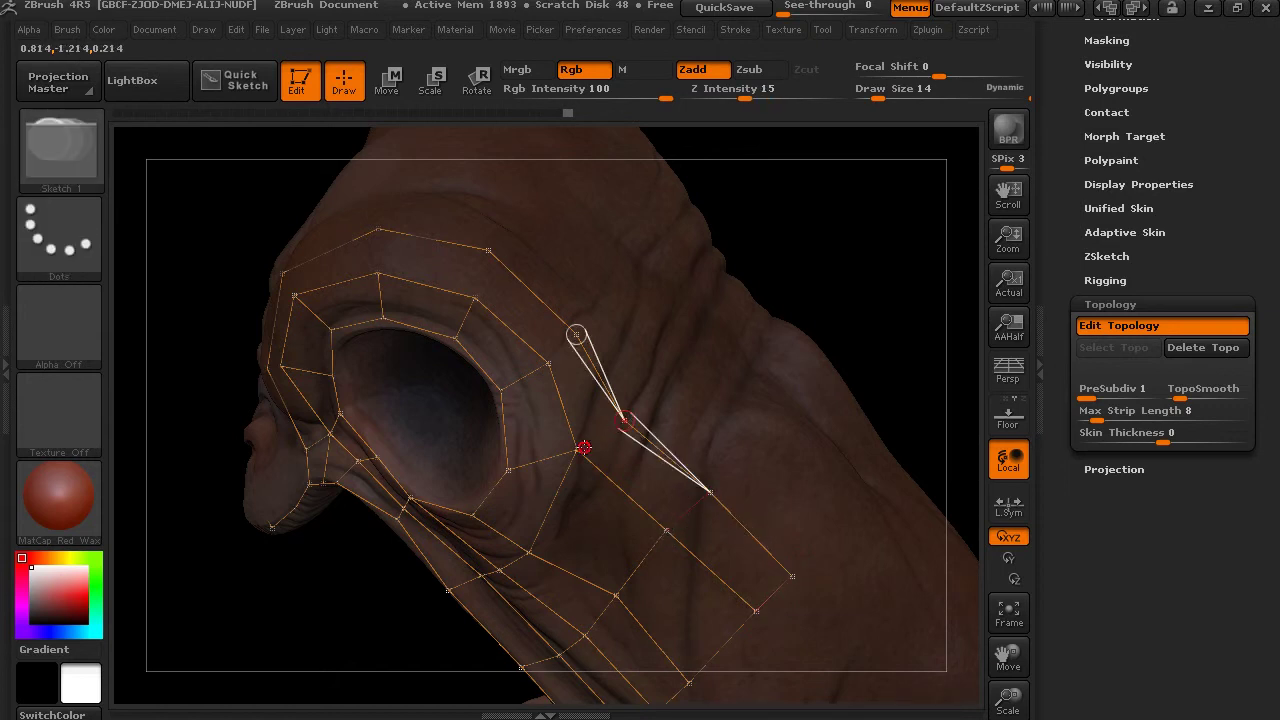
pyautogui.click(577, 450)
# Connect the third row to the outer eye row with cross edges from behind the eye over the brow to its front
pyautogui.moveTo(823, 238); pyautogui.dragTo(872, 222)
pyautogui.keyDown('ctrl'); pyautogui.click(559, 360); pyautogui.keyUp('ctrl')
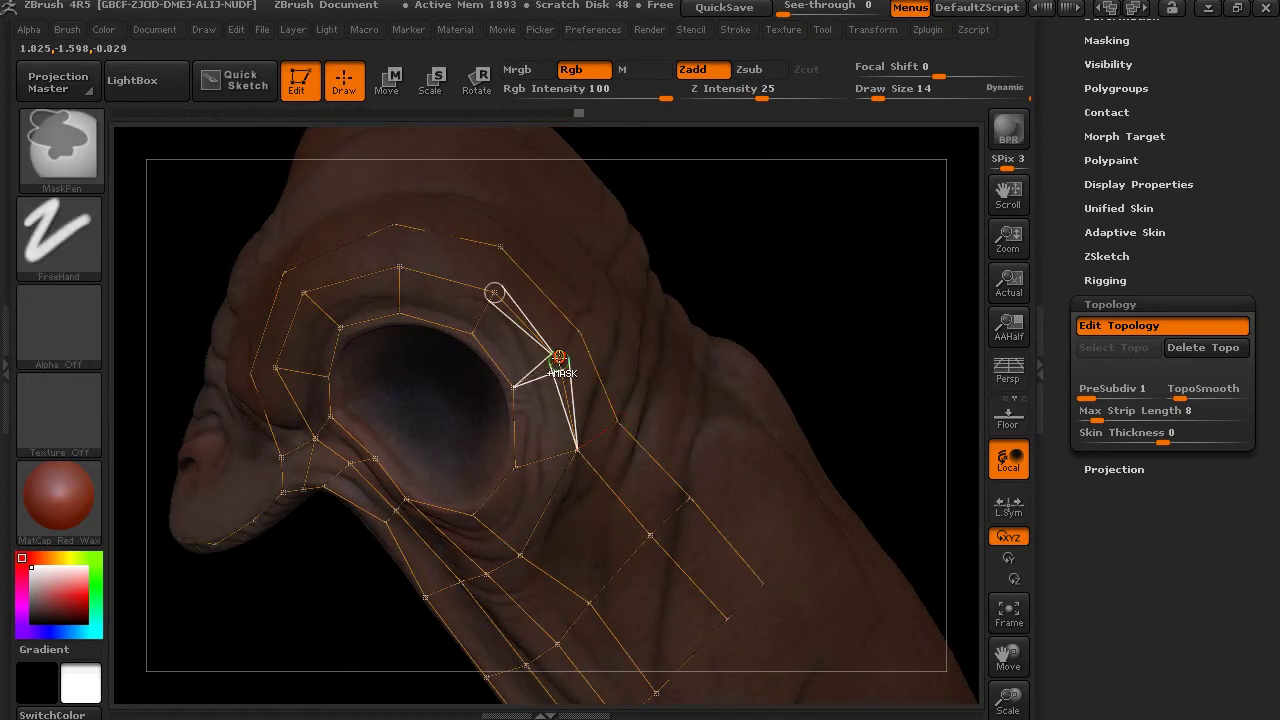
pyautogui.click(580, 332)
pyautogui.moveTo(750, 243)
pyautogui.mouseDown()
pyautogui.moveTo(832, 217)
pyautogui.moveTo(744, 217)
pyautogui.moveTo(757, 294)
pyautogui.moveTo(660, 345)
pyautogui.moveTo(736, 320)
pyautogui.mouseUp()
pyautogui.keyDown('ctrl'); pyautogui.click(483, 292); pyautogui.keyUp('ctrl')
pyautogui.click(493, 248)
pyautogui.keyDown('ctrl'); pyautogui.click(474, 369); pyautogui.keyUp('ctrl')
pyautogui.click(490, 416)
pyautogui.keyDown('ctrl'); pyautogui.click(365, 411); pyautogui.keyUp('ctrl')
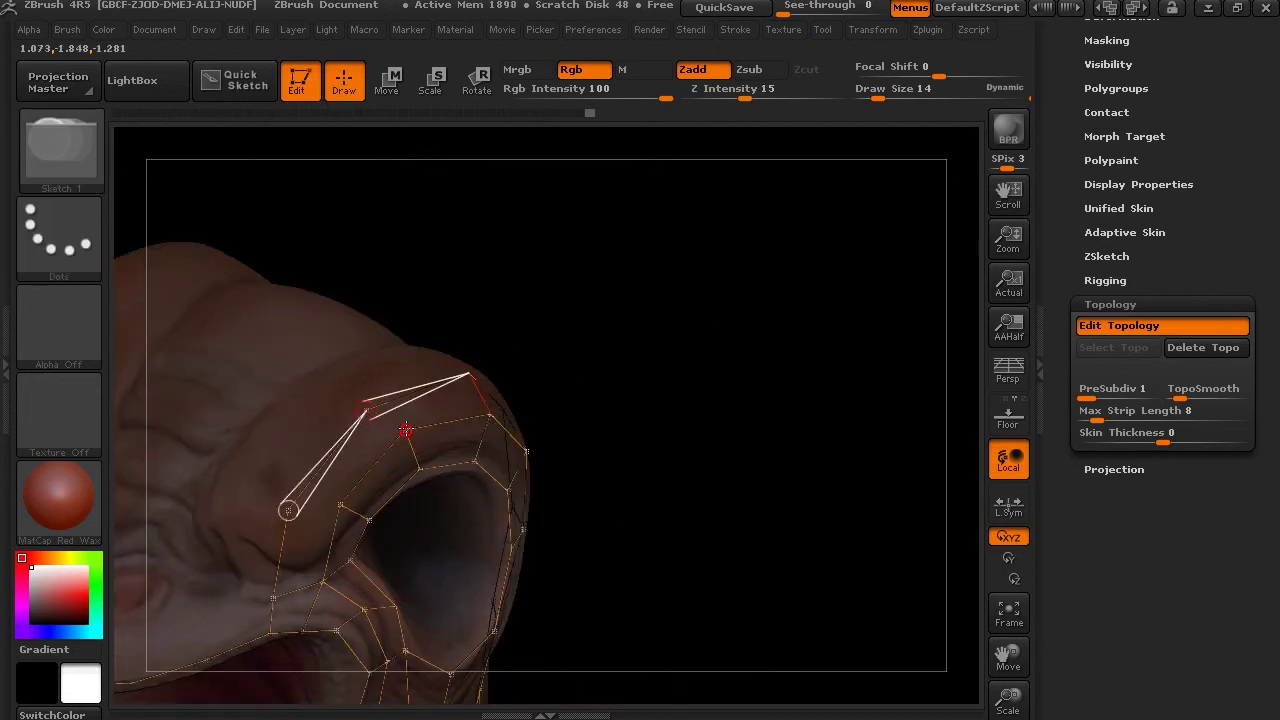
pyautogui.click(406, 431)
pyautogui.moveTo(643, 368); pyautogui.dragTo(822, 268)
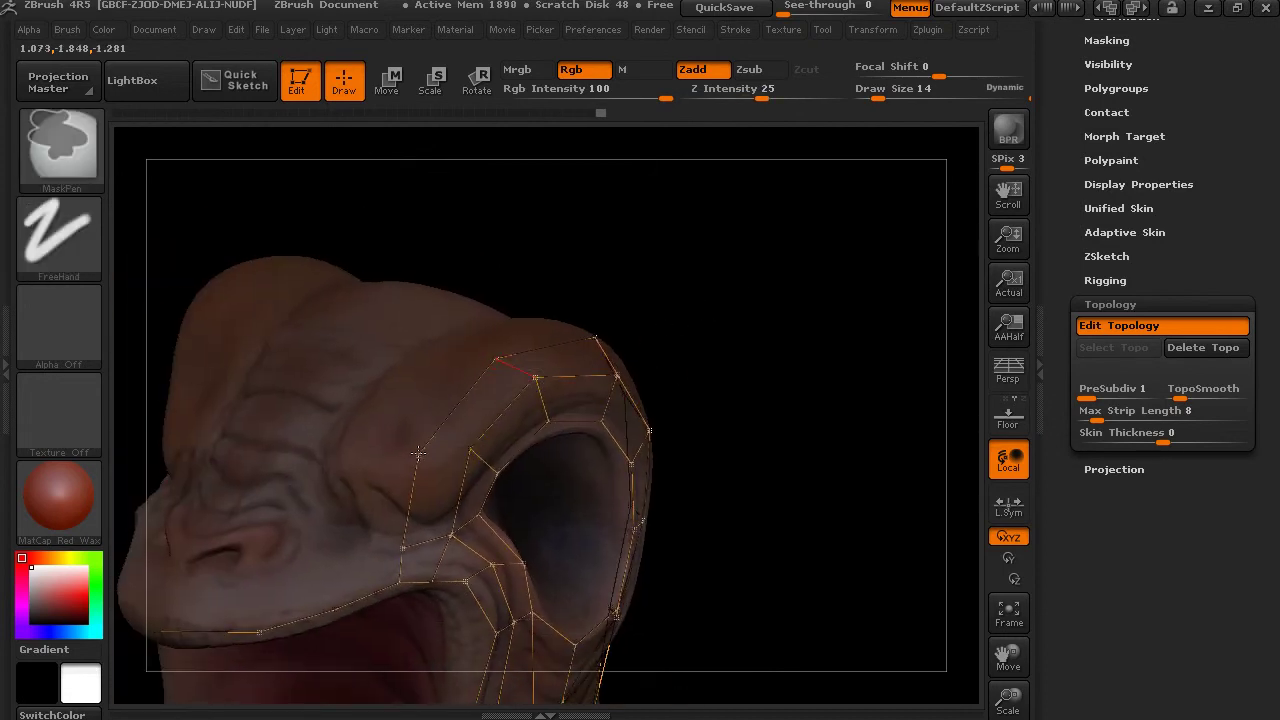
pyautogui.moveTo(773, 373)
pyautogui.mouseDown()
pyautogui.moveTo(753, 311)
pyautogui.moveTo(577, 243)
pyautogui.mouseUp()
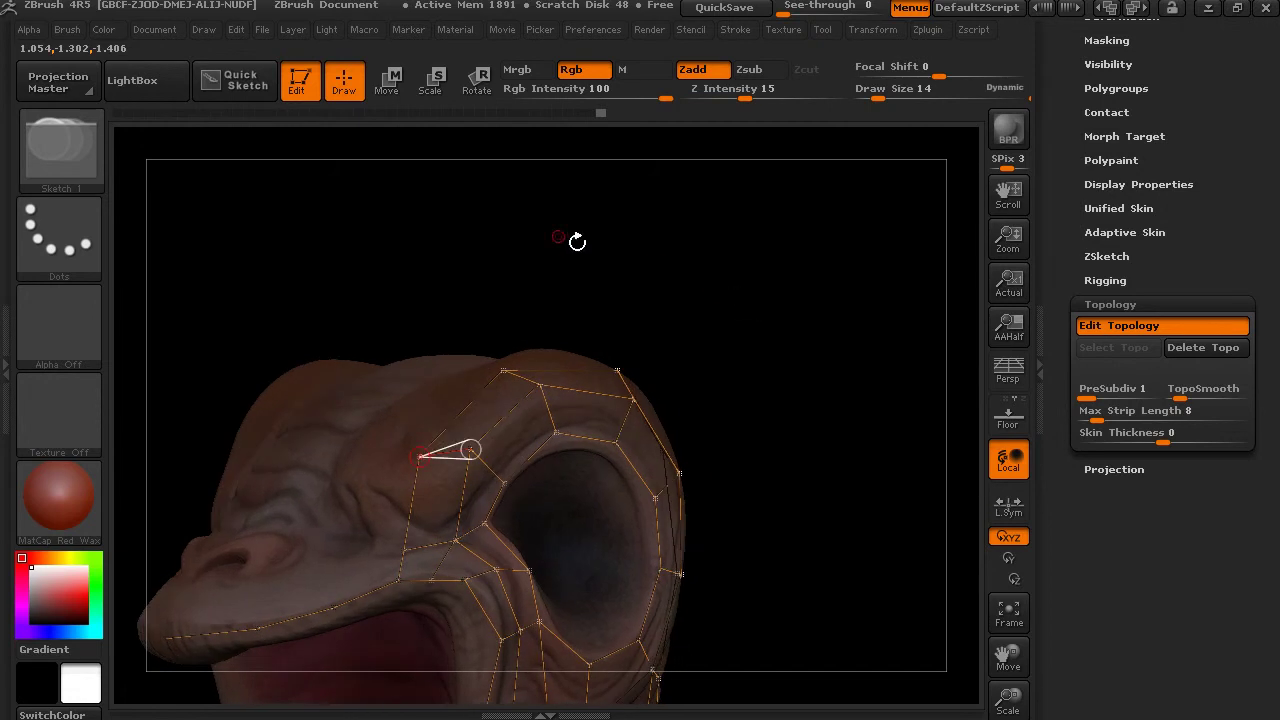
# Move the third row's point at the front of the brow slightly up the head and return to drawing topology
pyautogui.click(387, 82)
pyautogui.moveTo(420, 457); pyautogui.dragTo(422, 439)
pyautogui.moveTo(722, 293); pyautogui.dragTo(550, 225)
pyautogui.click(343, 82)
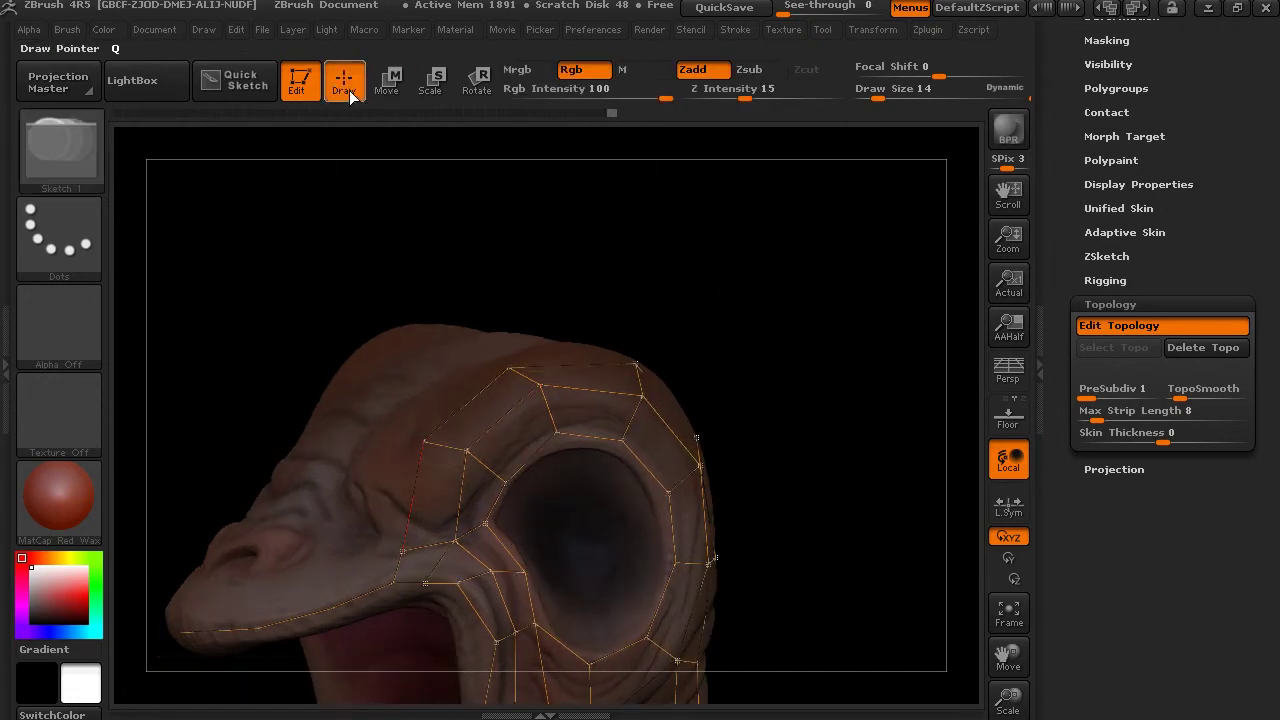
# Delete the third row's point on top of the brow and redraw it higher, linked to both row neighbours and the outer eye row
pyautogui.moveTo(714, 297); pyautogui.dragTo(436, 432)
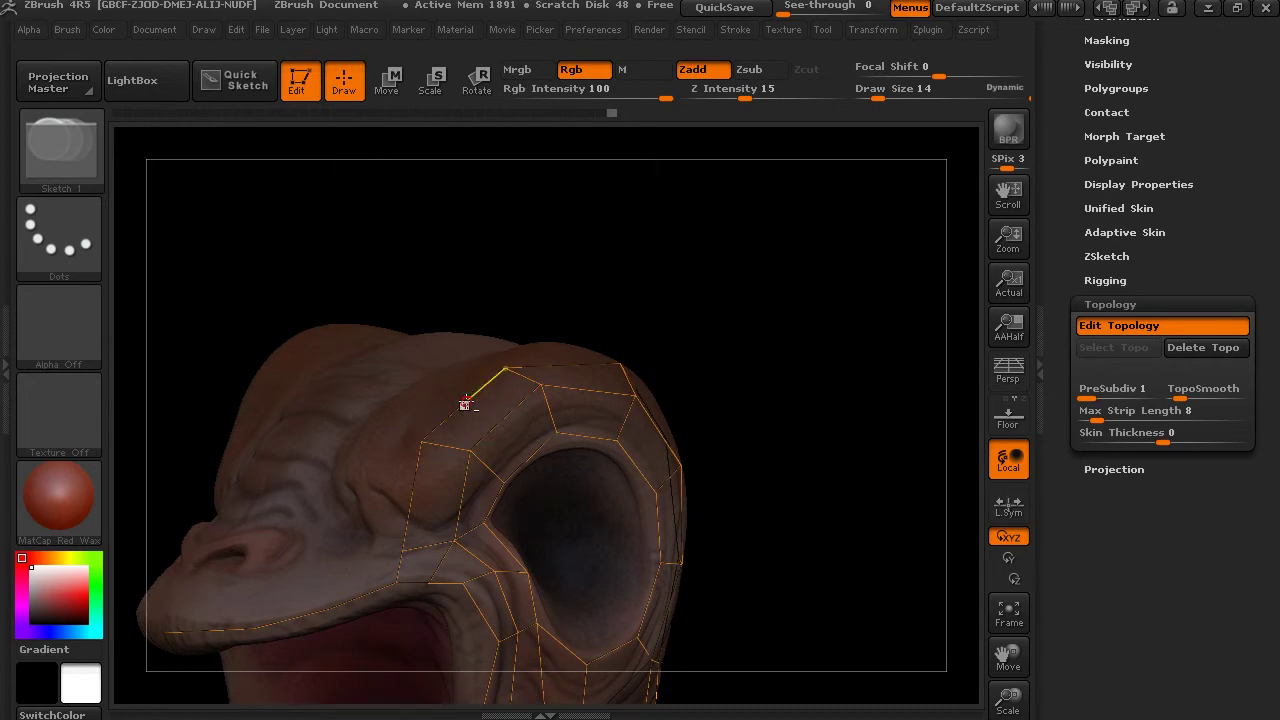
pyautogui.moveTo(737, 291); pyautogui.dragTo(737, 346)
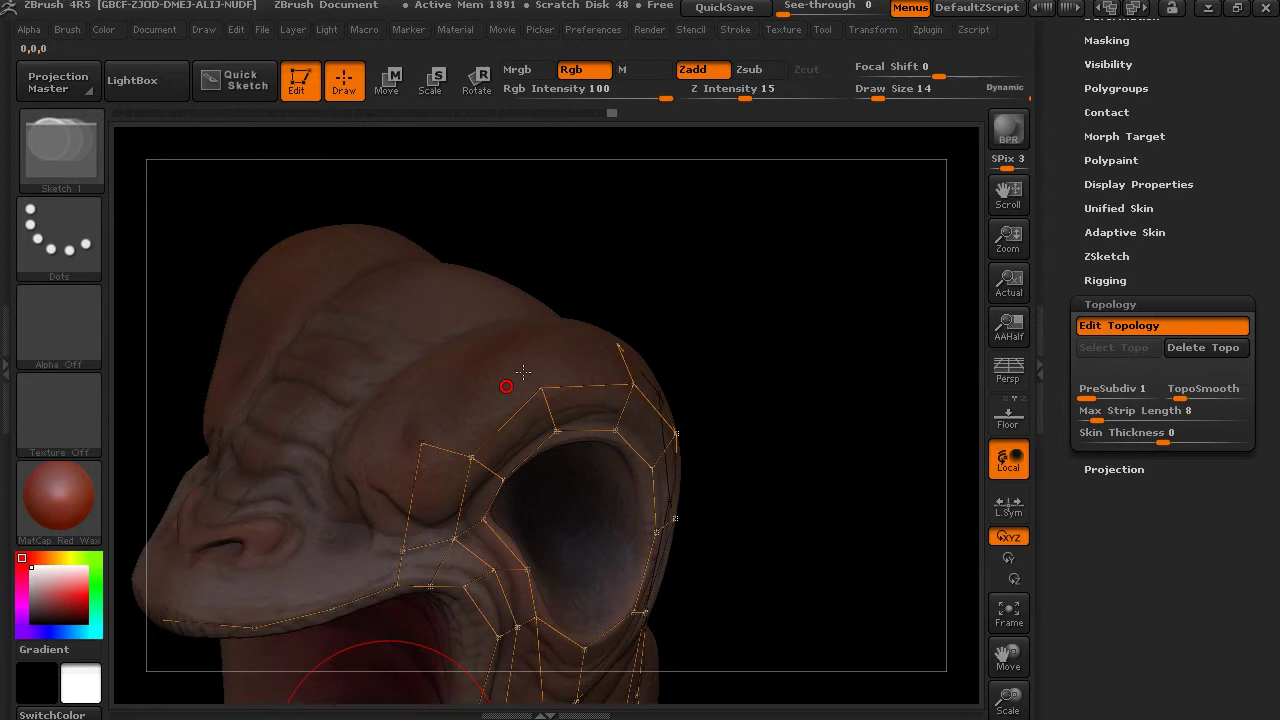
pyautogui.keyDown('ctrl'); pyautogui.click(422, 443); pyautogui.keyUp('ctrl')
pyautogui.click(518, 360)
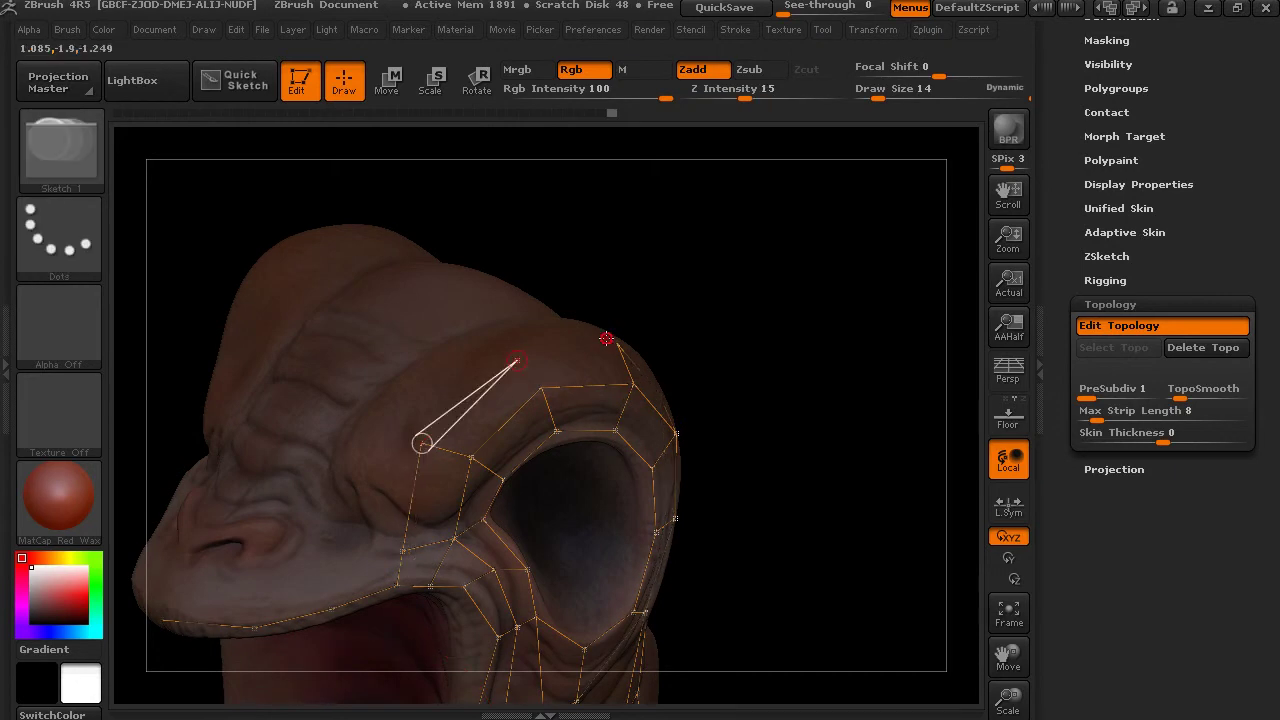
pyautogui.click(619, 345)
pyautogui.moveTo(700, 314); pyautogui.dragTo(672, 328)
pyautogui.keyDown('ctrl'); pyautogui.click(512, 366); pyautogui.keyUp('ctrl')
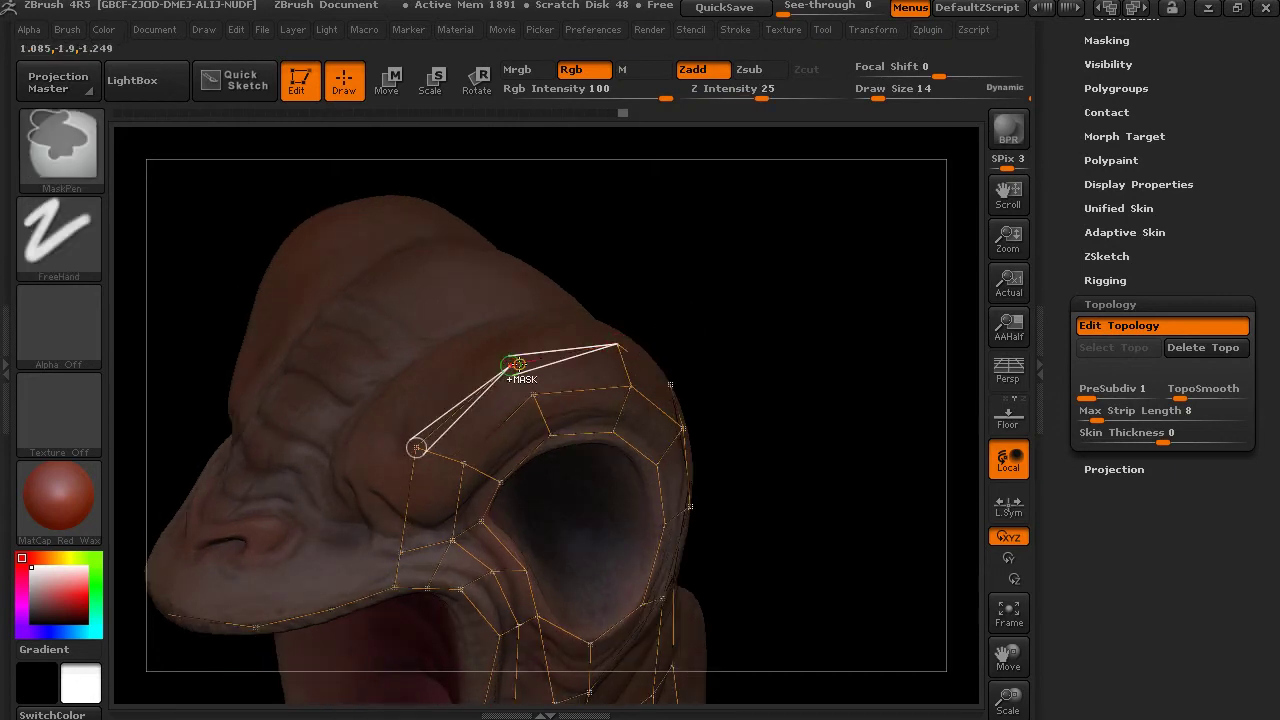
pyautogui.moveTo(786, 360); pyautogui.dragTo(806, 266)
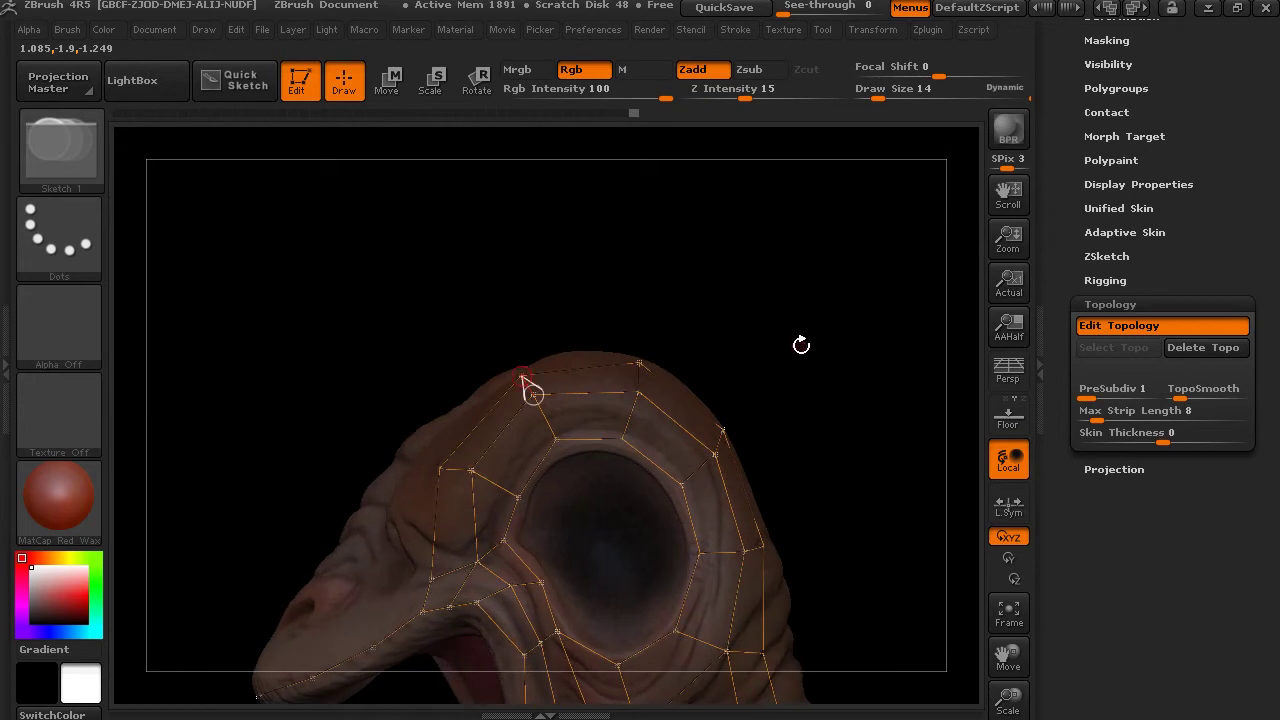
# Preview the skinned mesh to check the faces around the brow and return to topology editing
pyautogui.press('a')
pyautogui.moveTo(808, 371)
pyautogui.mouseDown()
pyautogui.moveTo(686, 320)
pyautogui.moveTo(777, 377)
pyautogui.moveTo(761, 375)
pyautogui.moveTo(777, 429)
pyautogui.moveTo(766, 283)
pyautogui.moveTo(814, 391)
pyautogui.moveTo(818, 448)
pyautogui.moveTo(769, 423)
pyautogui.moveTo(764, 395)
pyautogui.mouseUp()
pyautogui.press('a')
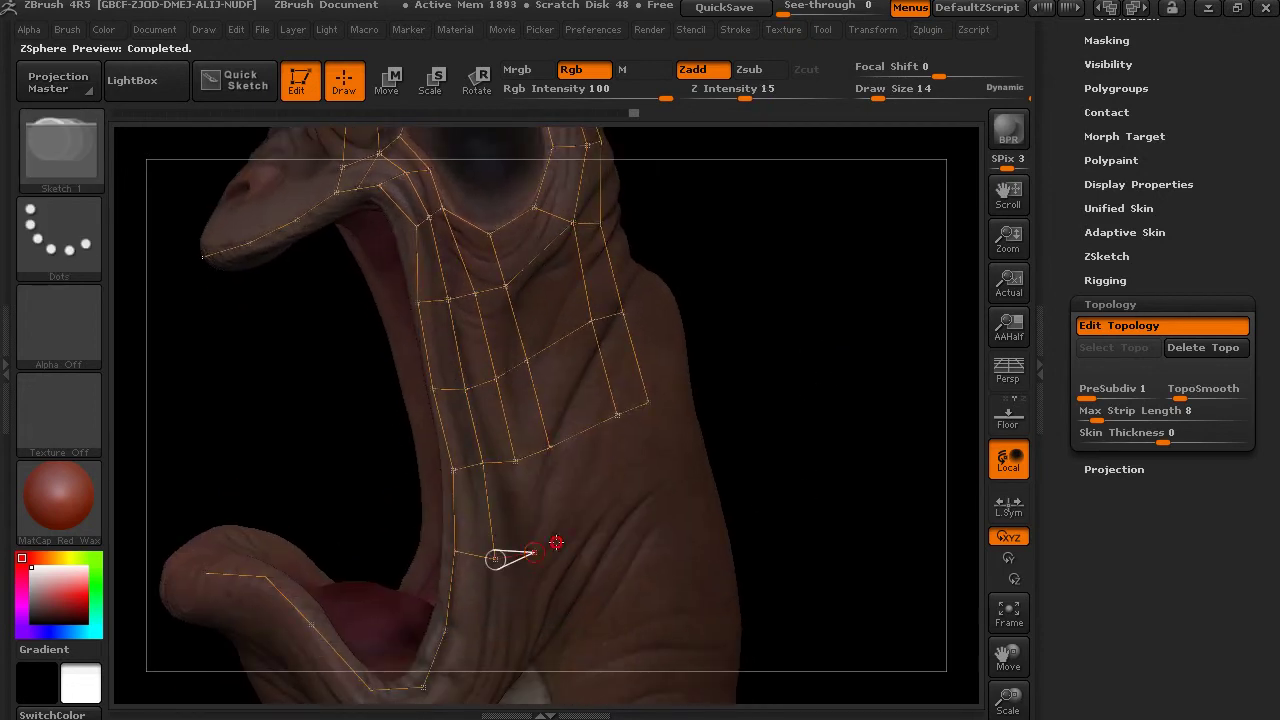
# Draw a new cross row of points below the existing neck faces and link its rear end up to the third row
pyautogui.click(637, 509)
pyautogui.click(674, 502)
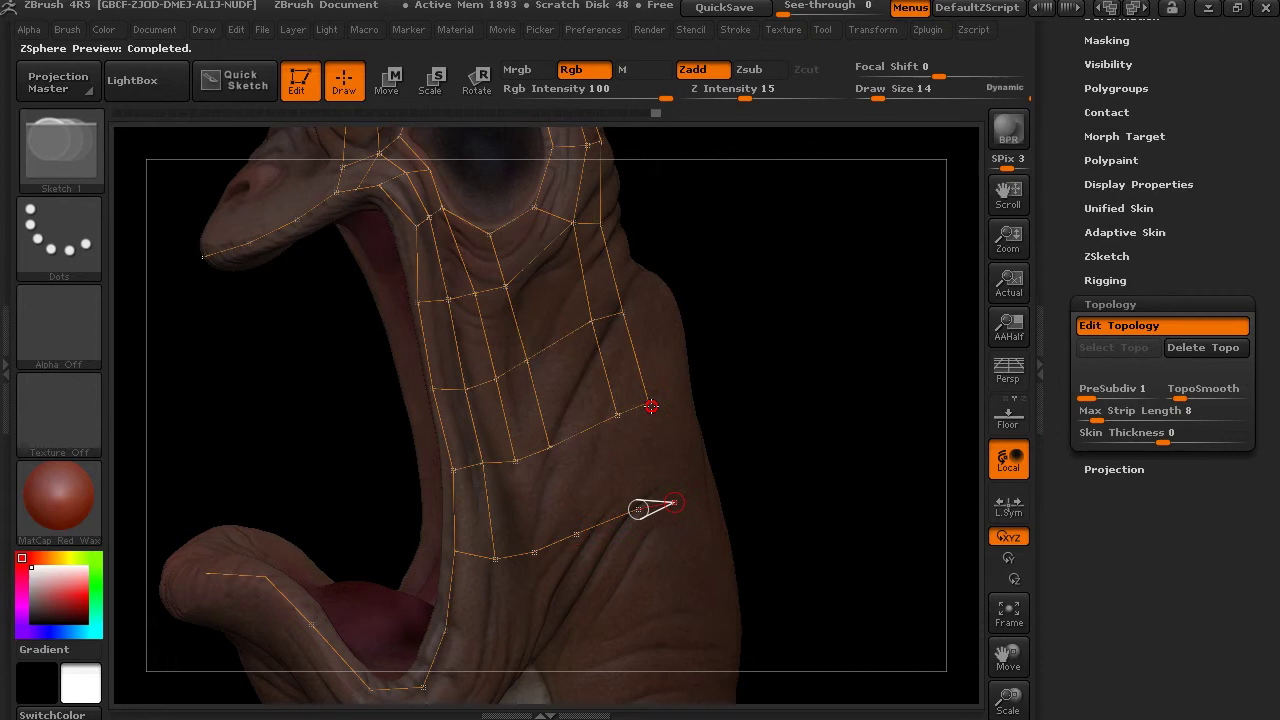
pyautogui.click(649, 403)
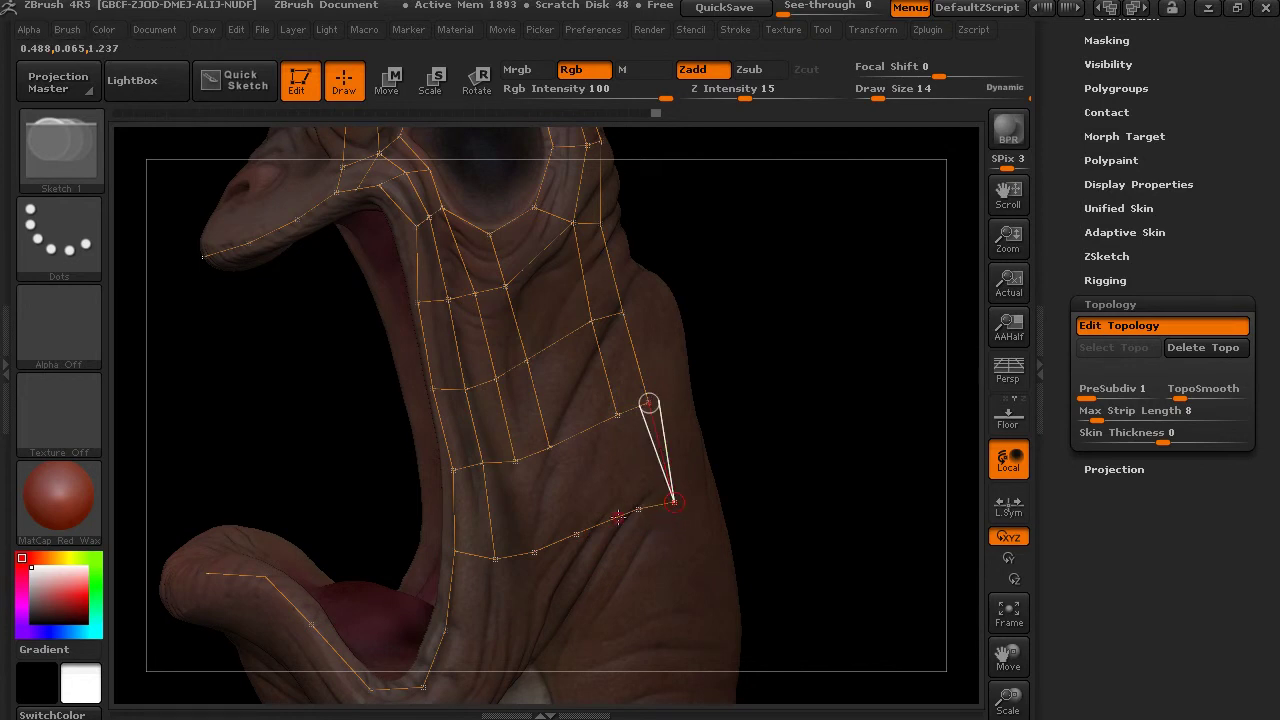
# Connect the inner points of the new neck row to the matching points of the row above with lengthwise edges
pyautogui.keyDown('ctrl'); pyautogui.click(515, 462); pyautogui.keyUp('ctrl')
pyautogui.click(535, 553)
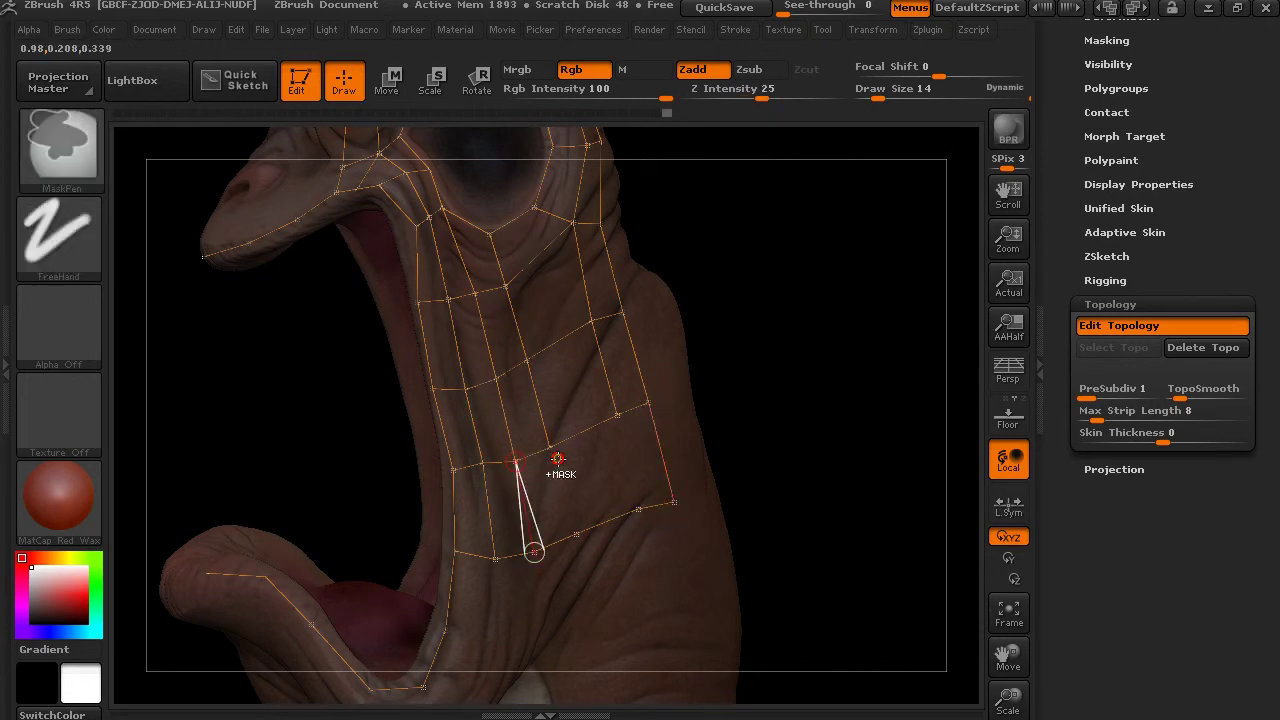
pyautogui.keyDown('ctrl'); pyautogui.click(551, 449); pyautogui.keyUp('ctrl')
pyautogui.click(577, 534)
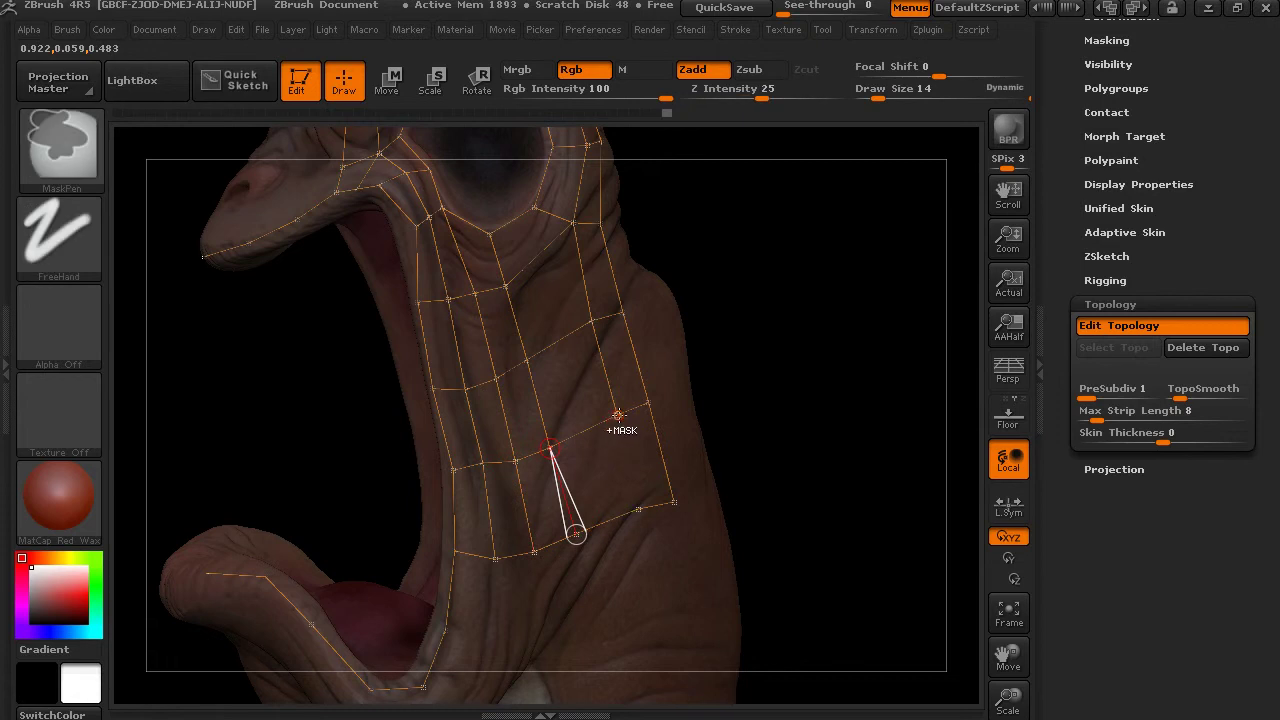
pyautogui.keyDown('ctrl'); pyautogui.click(619, 416); pyautogui.keyUp('ctrl')
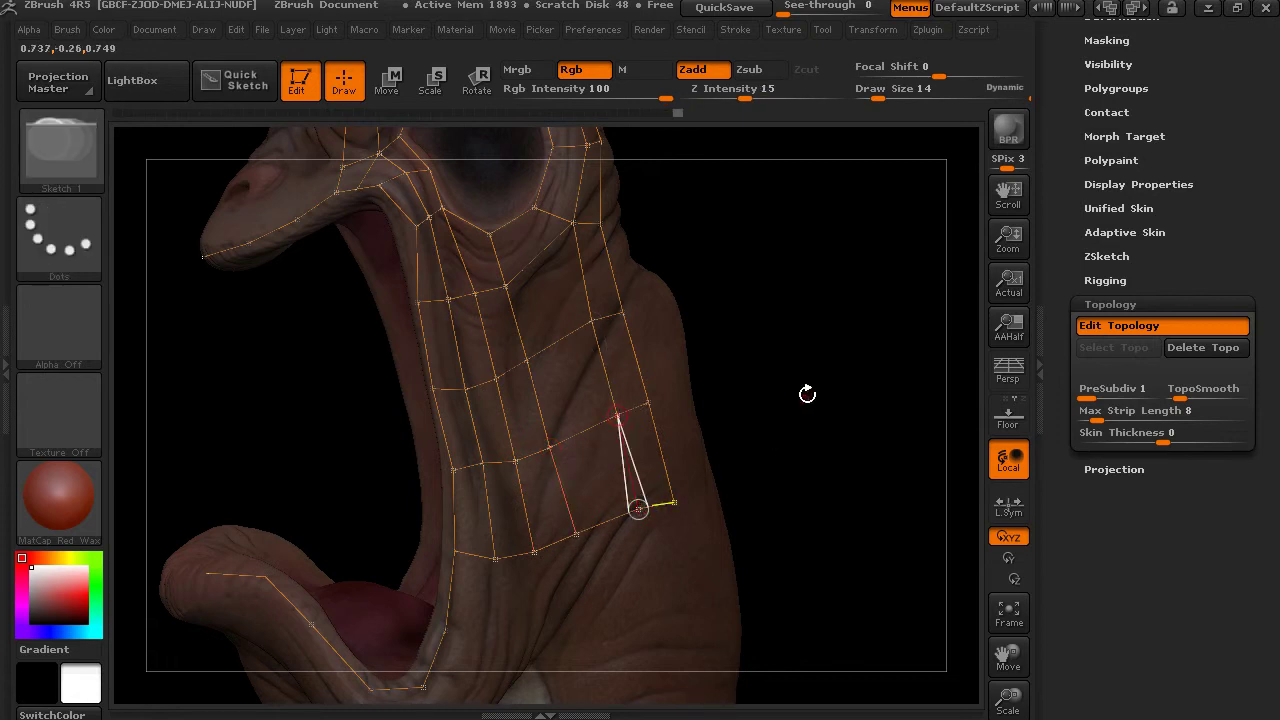
# Preview the mesh with the new neck faces and return to topology editing
pyautogui.press('a')
pyautogui.press('a')
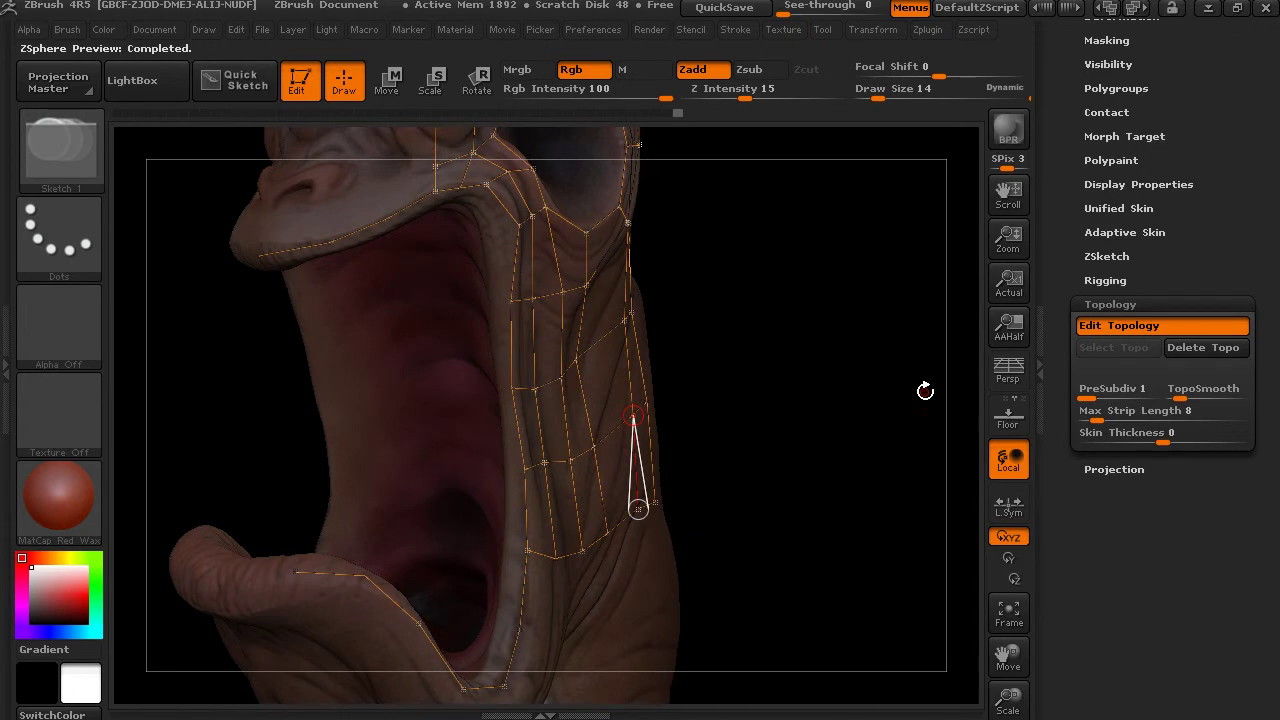
pyautogui.press('a')
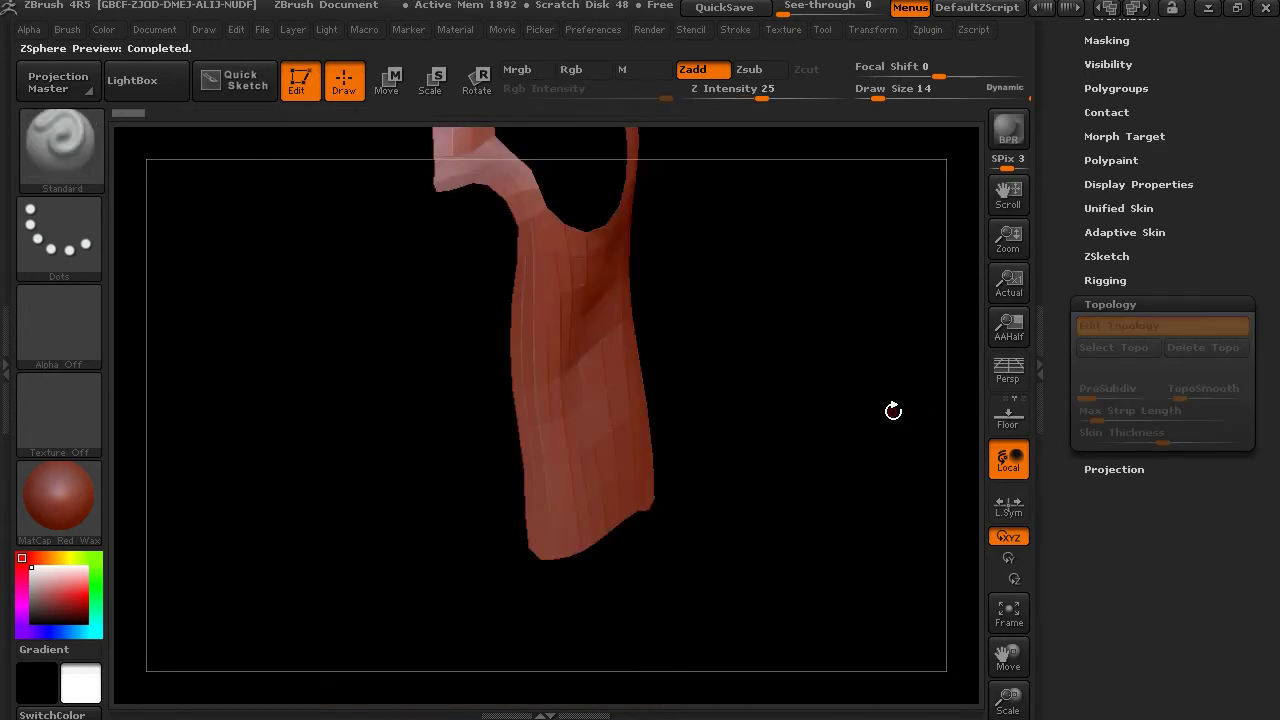
pyautogui.press('a')
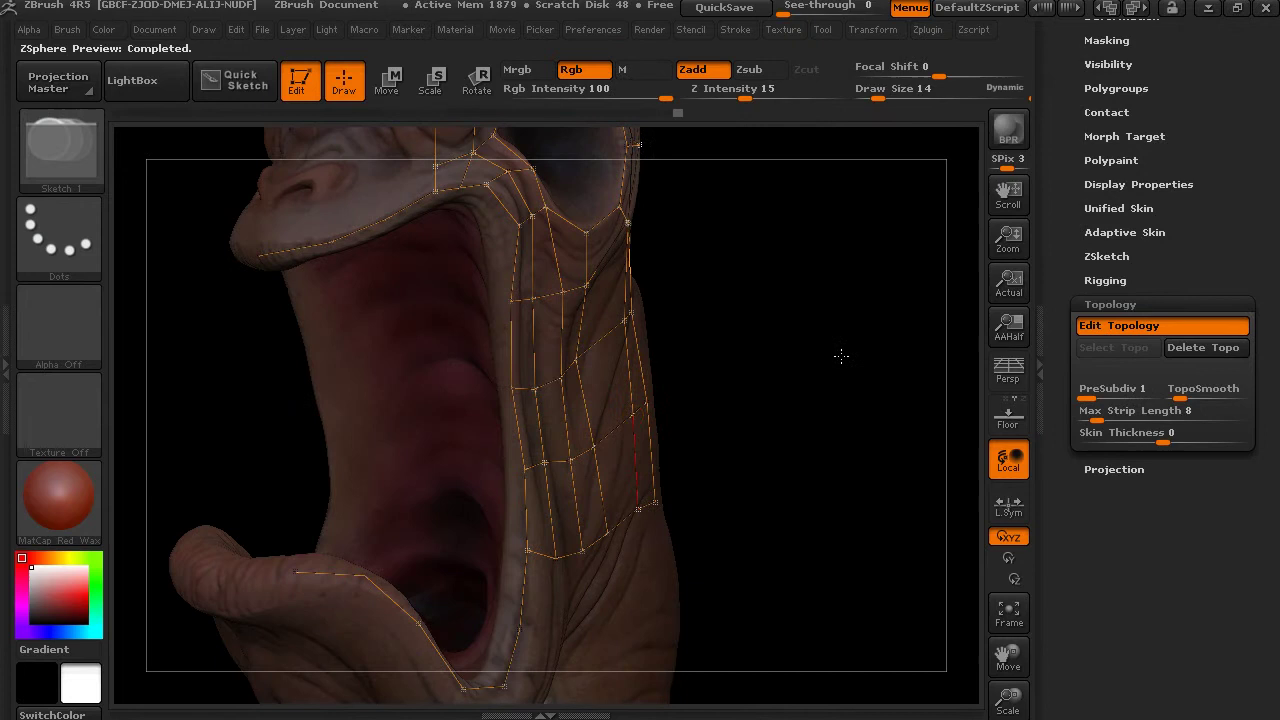
# Open the Adaptive Skin settings, preview the whole topology patch at Density 2 and return to topology editing
pyautogui.moveTo(840, 357); pyautogui.dragTo(823, 423)
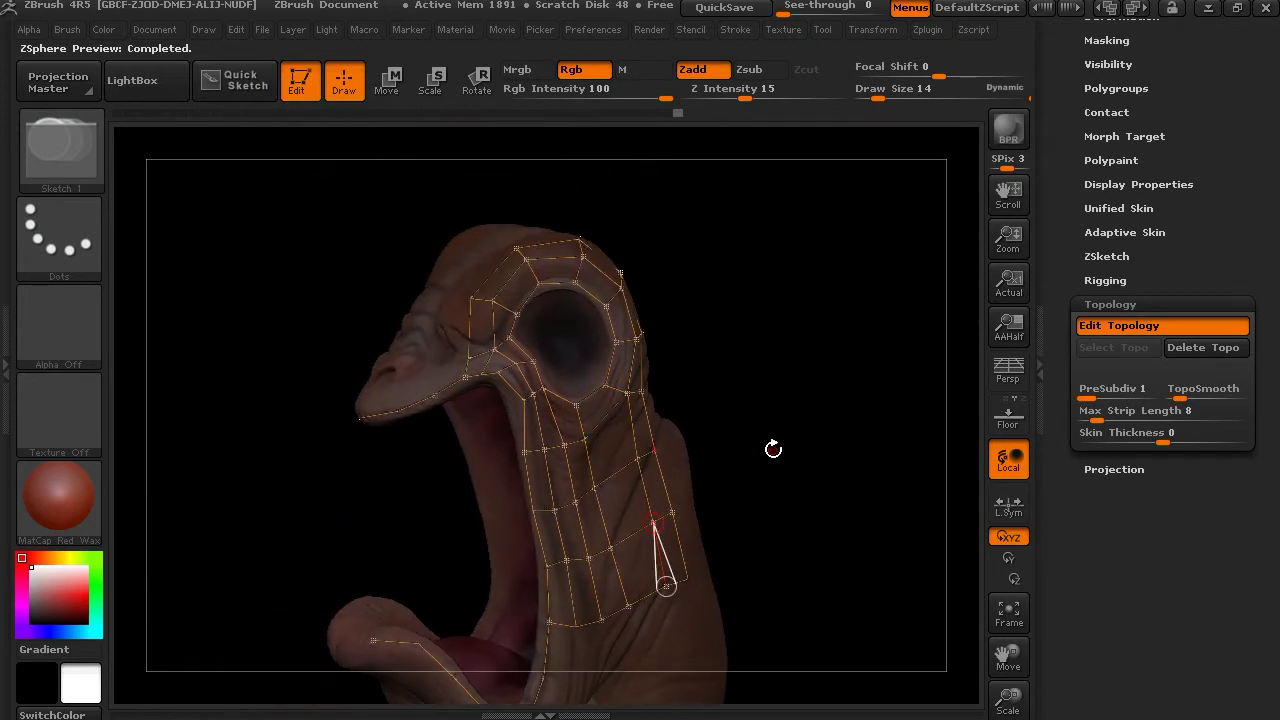
pyautogui.click(1138, 232)
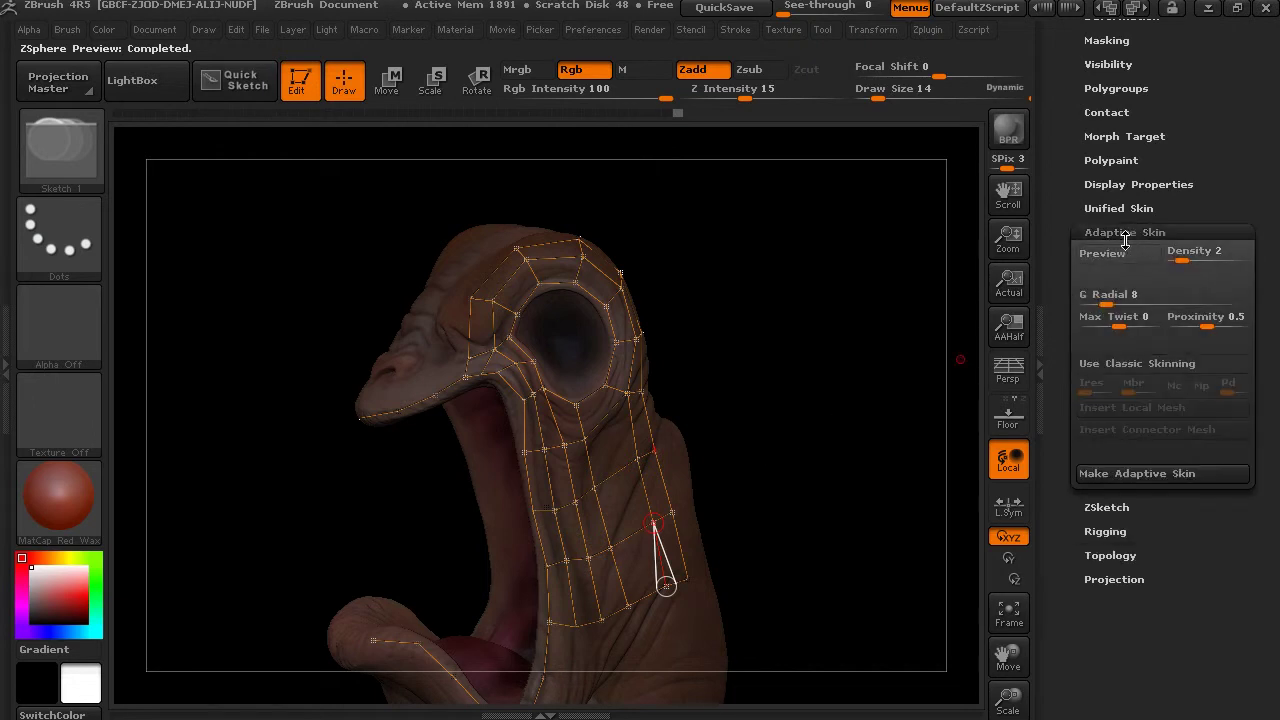
pyautogui.click(1117, 258)
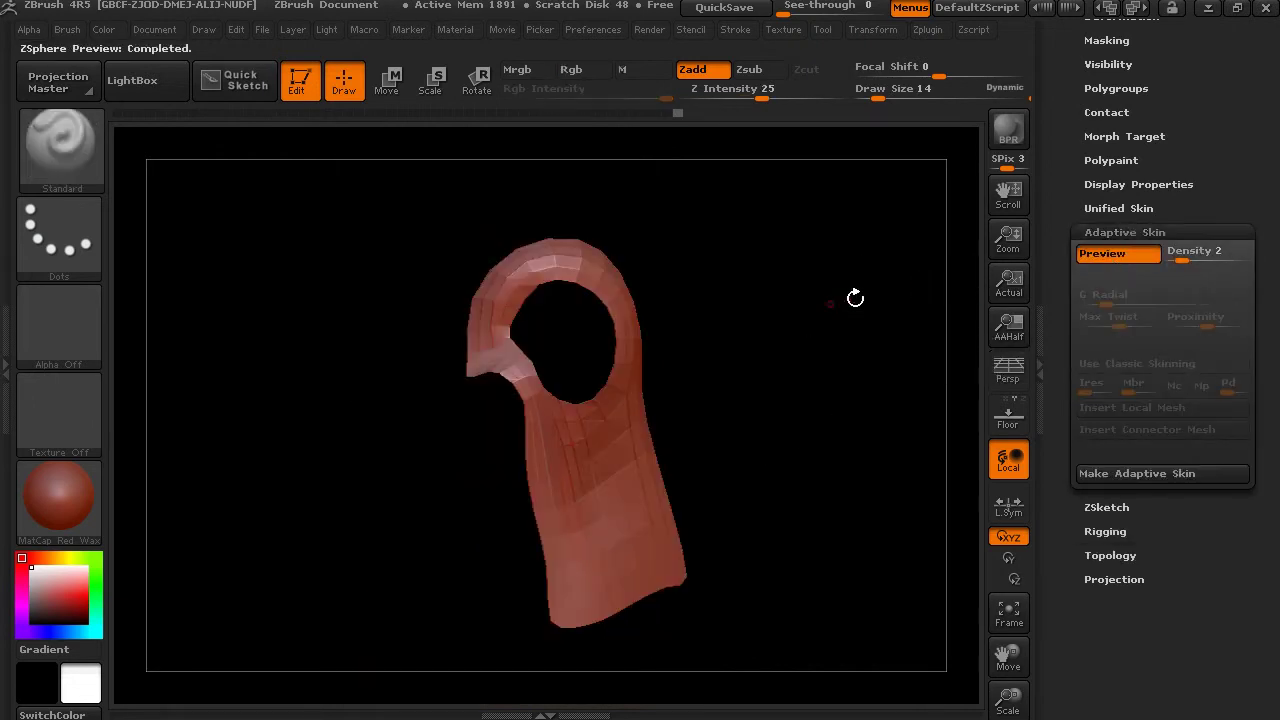
pyautogui.press('a')
pyautogui.press('a')
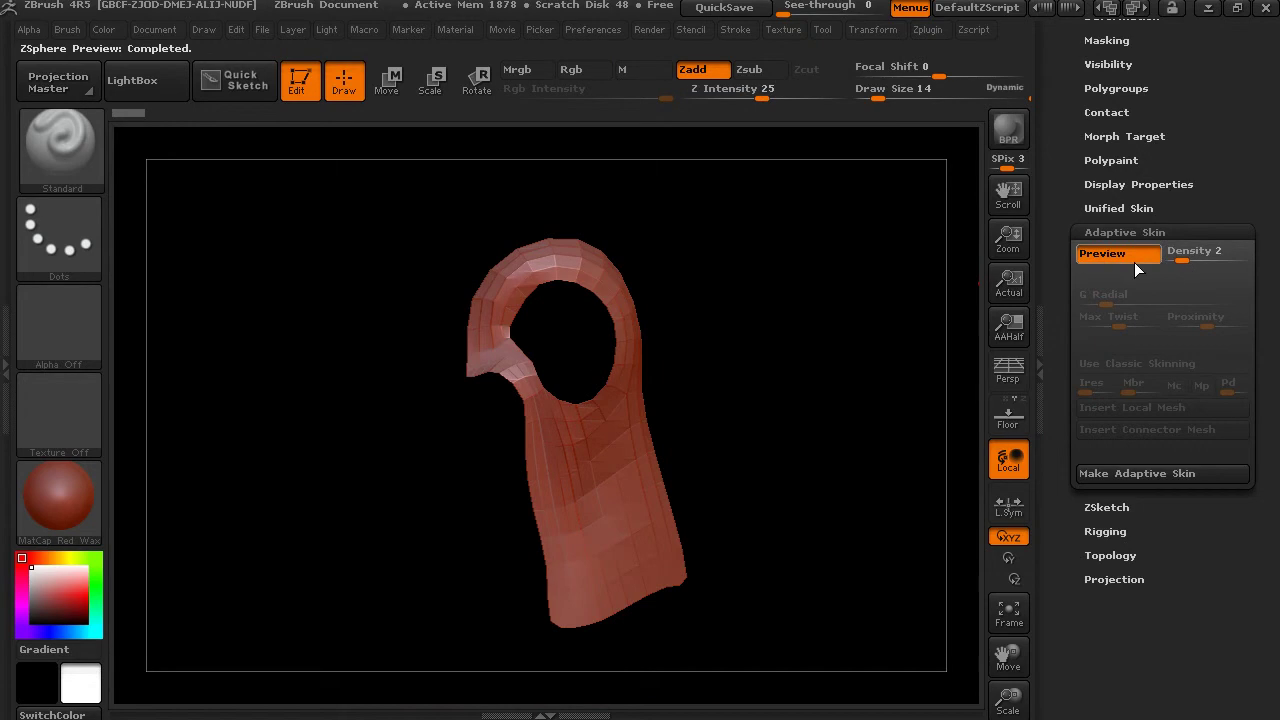
pyautogui.press('a')
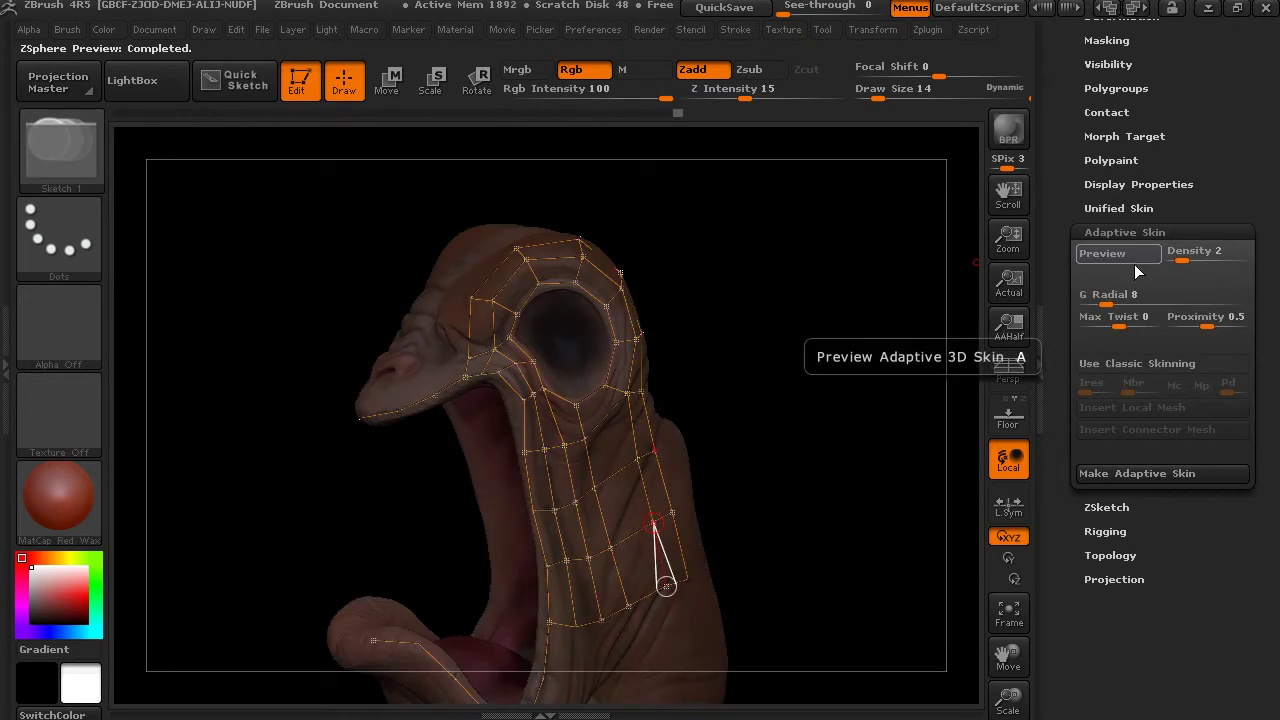
# Set the adaptive skin Density to 5 and turn on Projection for the topology
pyautogui.click(1136, 580)
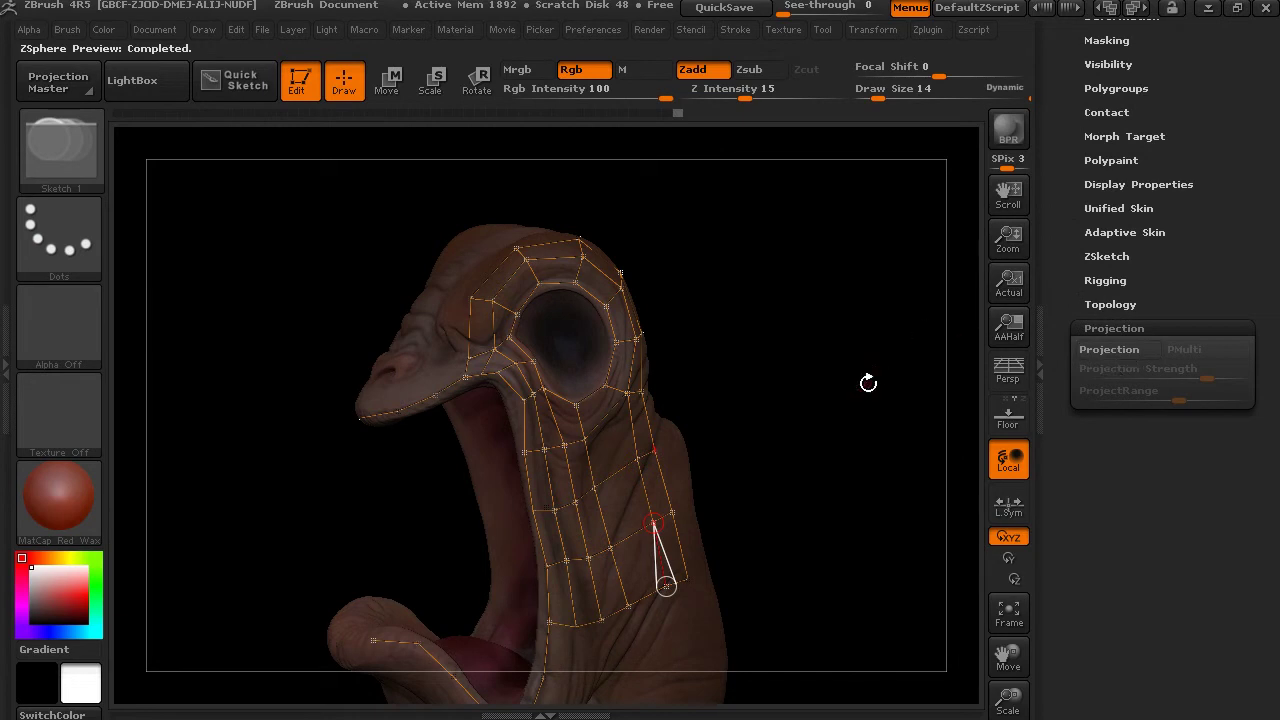
pyautogui.click(1101, 232)
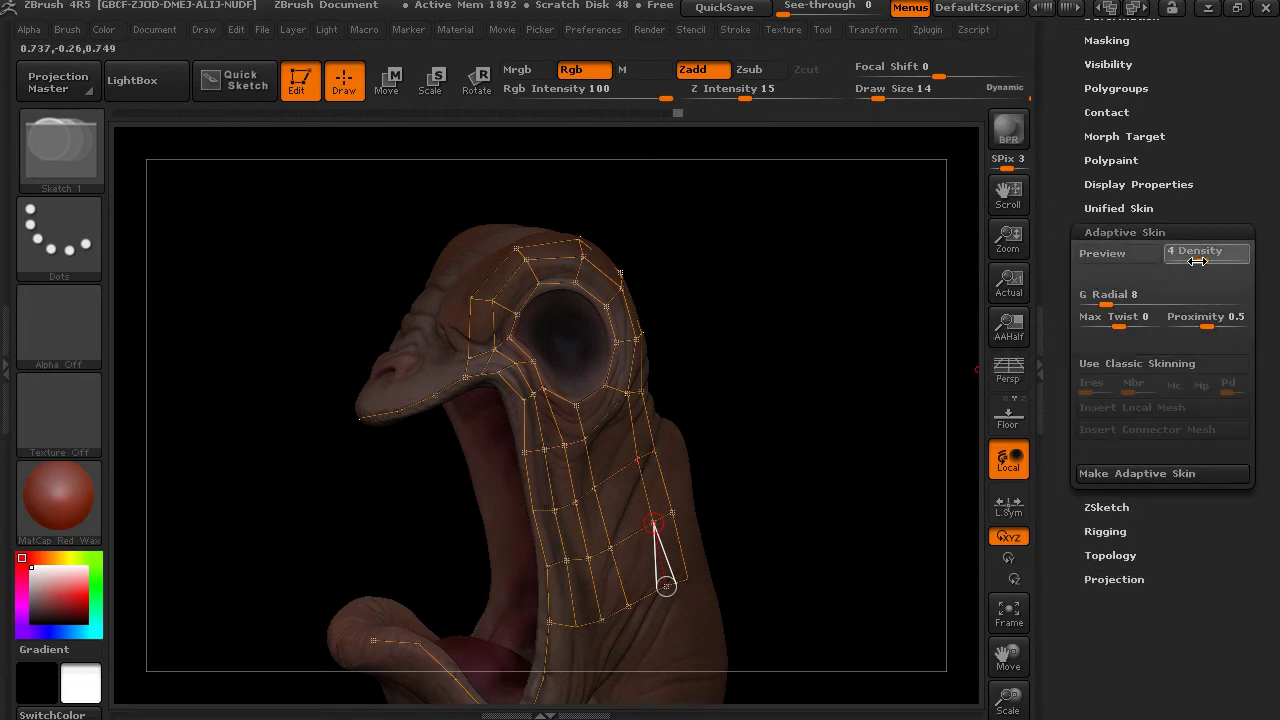
pyautogui.click(1127, 232)
pyautogui.click(1118, 330)
pyautogui.click(1120, 355)
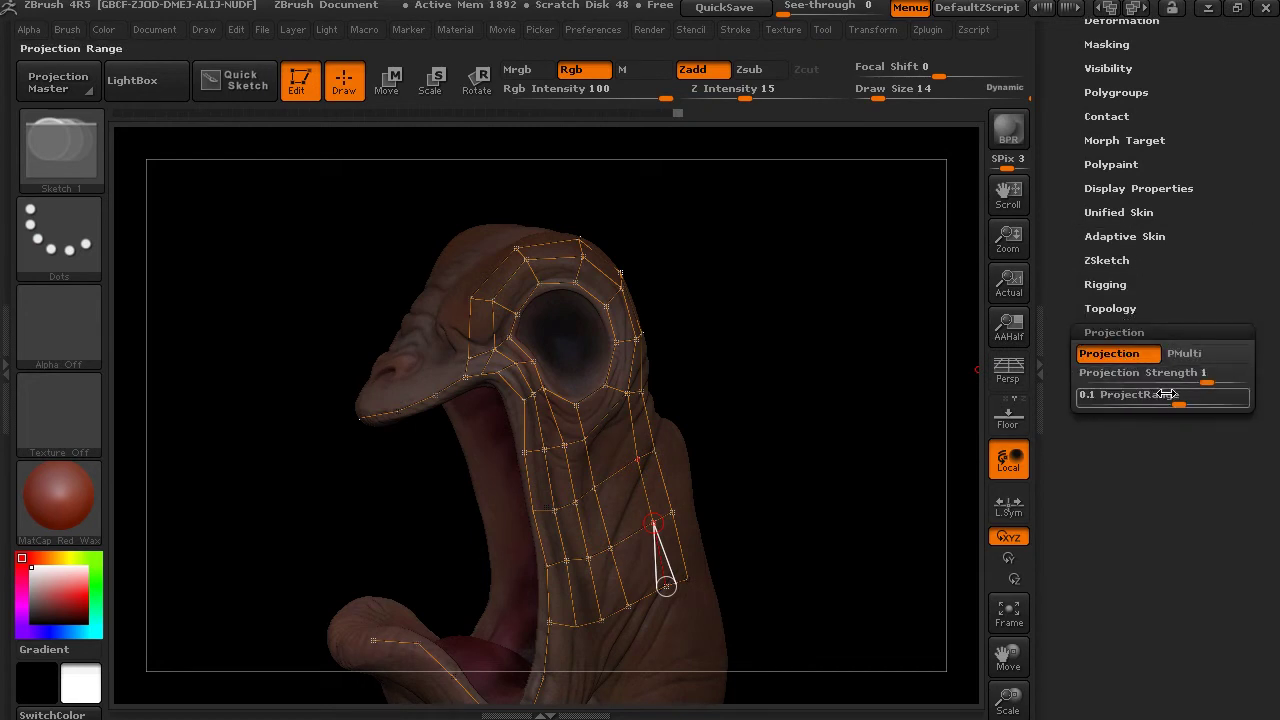
# Preview the projected mesh, examine the transferred detail and compare it with the topology view
pyautogui.press('a')
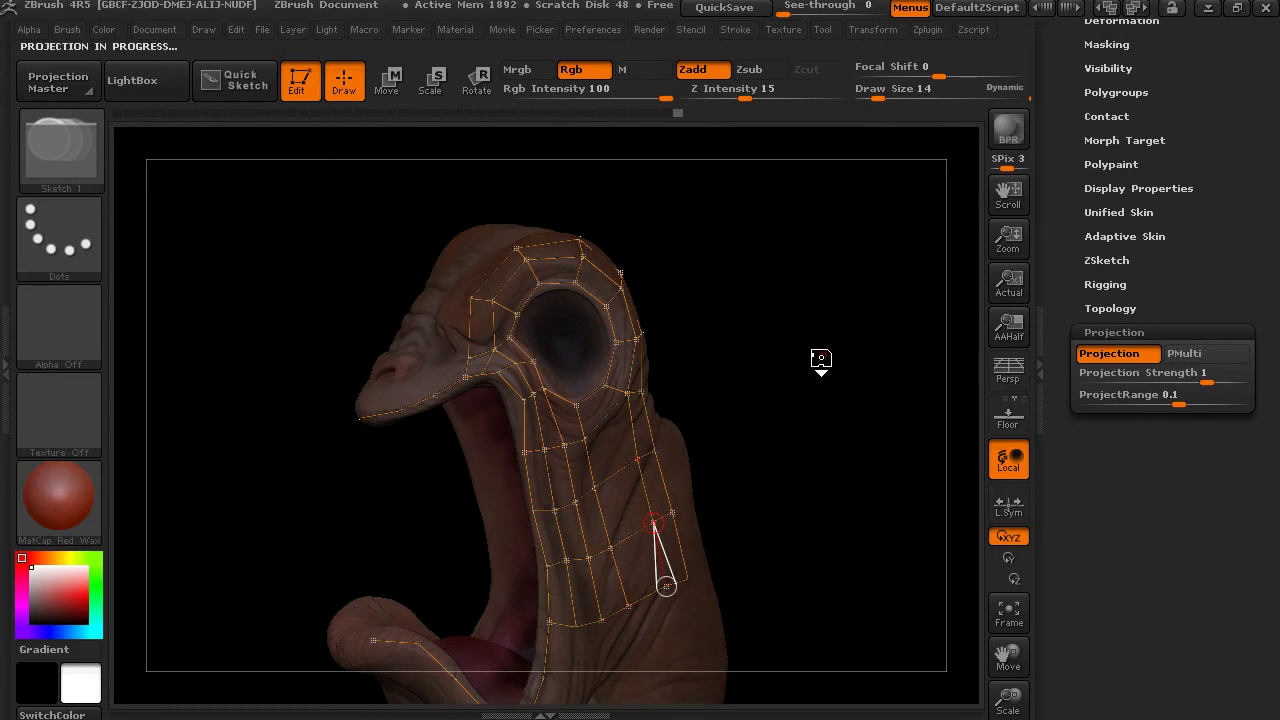
pyautogui.moveTo(690, 417)
pyautogui.mouseDown()
pyautogui.moveTo(797, 366)
pyautogui.moveTo(860, 354)
pyautogui.moveTo(767, 354)
pyautogui.mouseUp()
pyautogui.moveTo(687, 372); pyautogui.dragTo(732, 378)
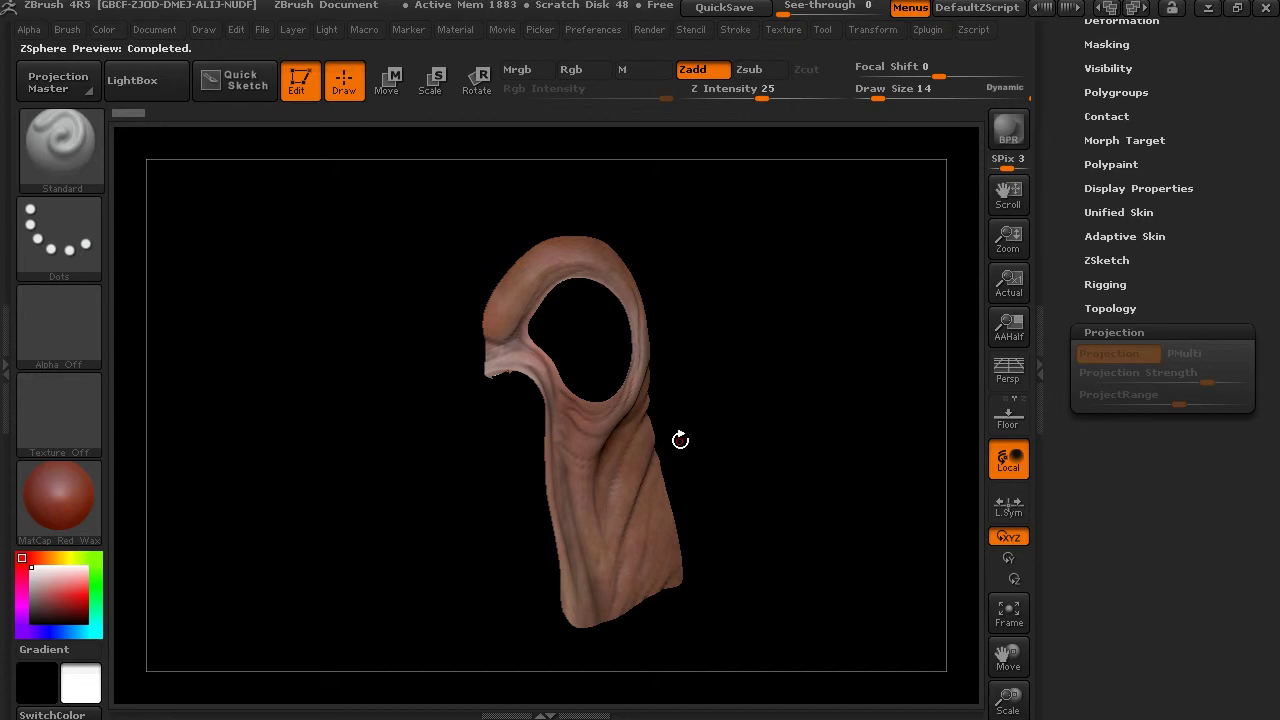
pyautogui.press('a')
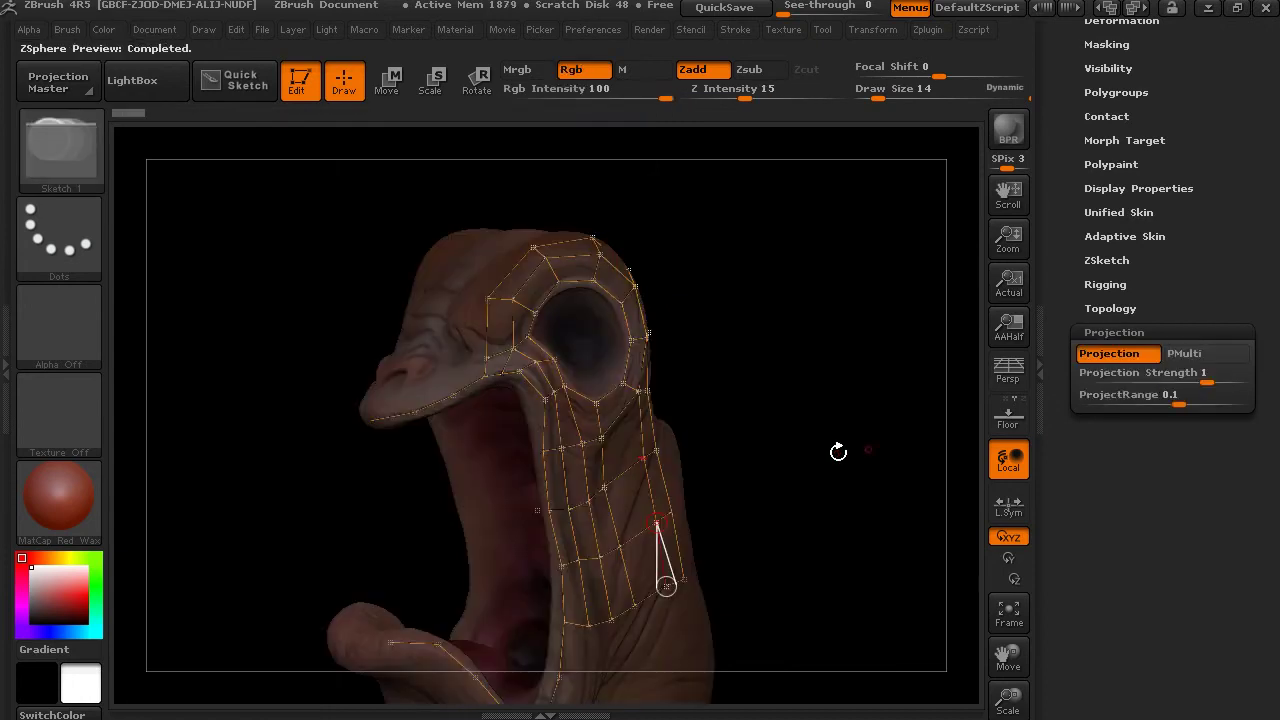
pyautogui.press('a')
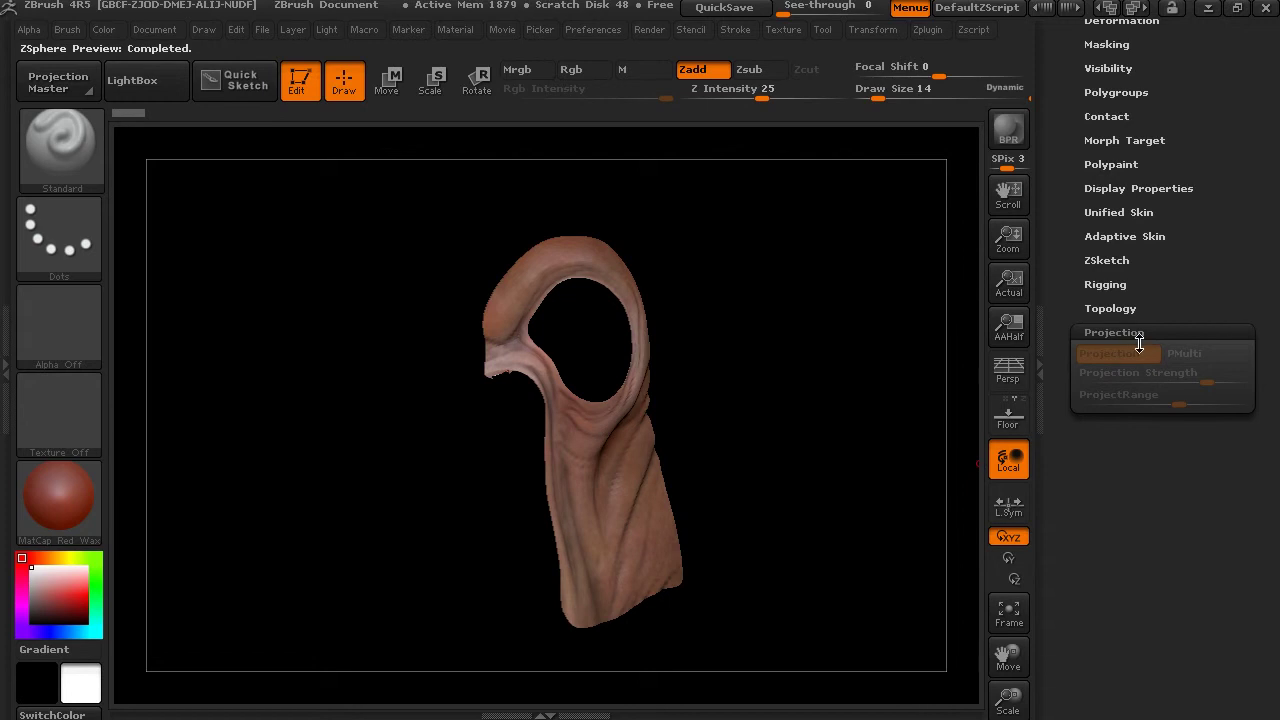
pyautogui.press('a')
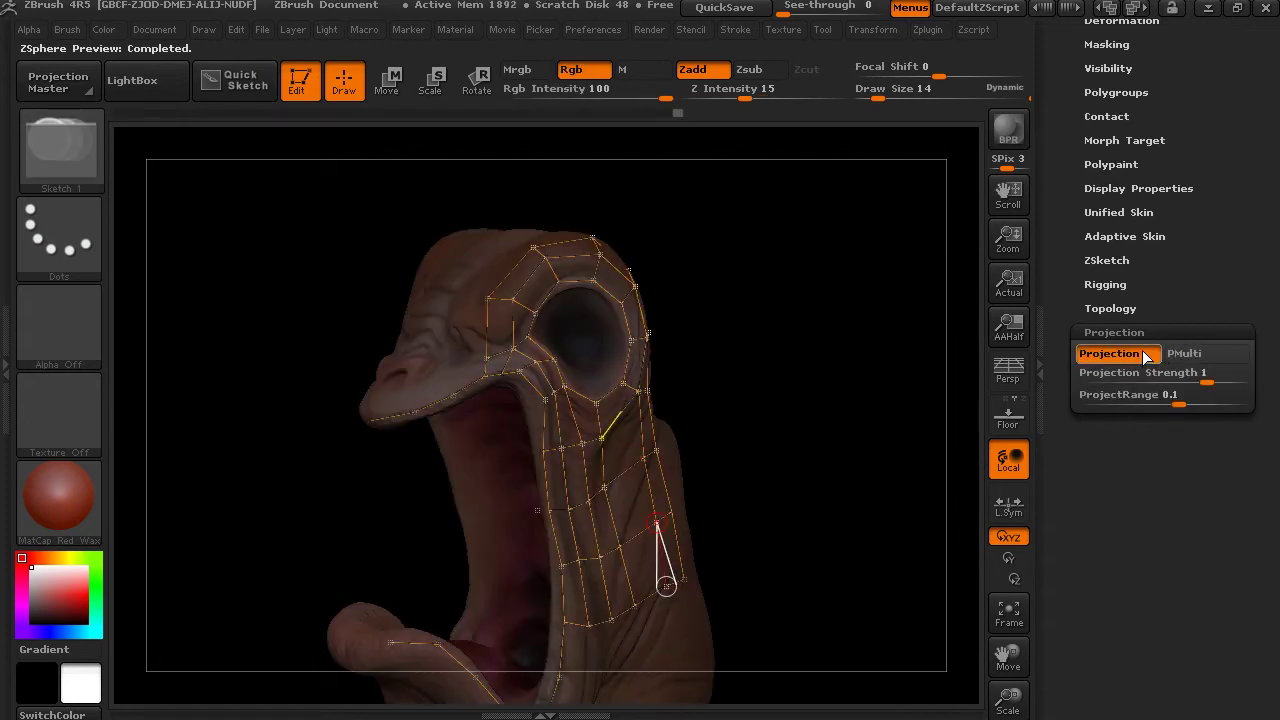
# Turn off Projection, preview the unprojected skin with its Adaptive Skin settings open, and return to topology editing
pyautogui.press('a')
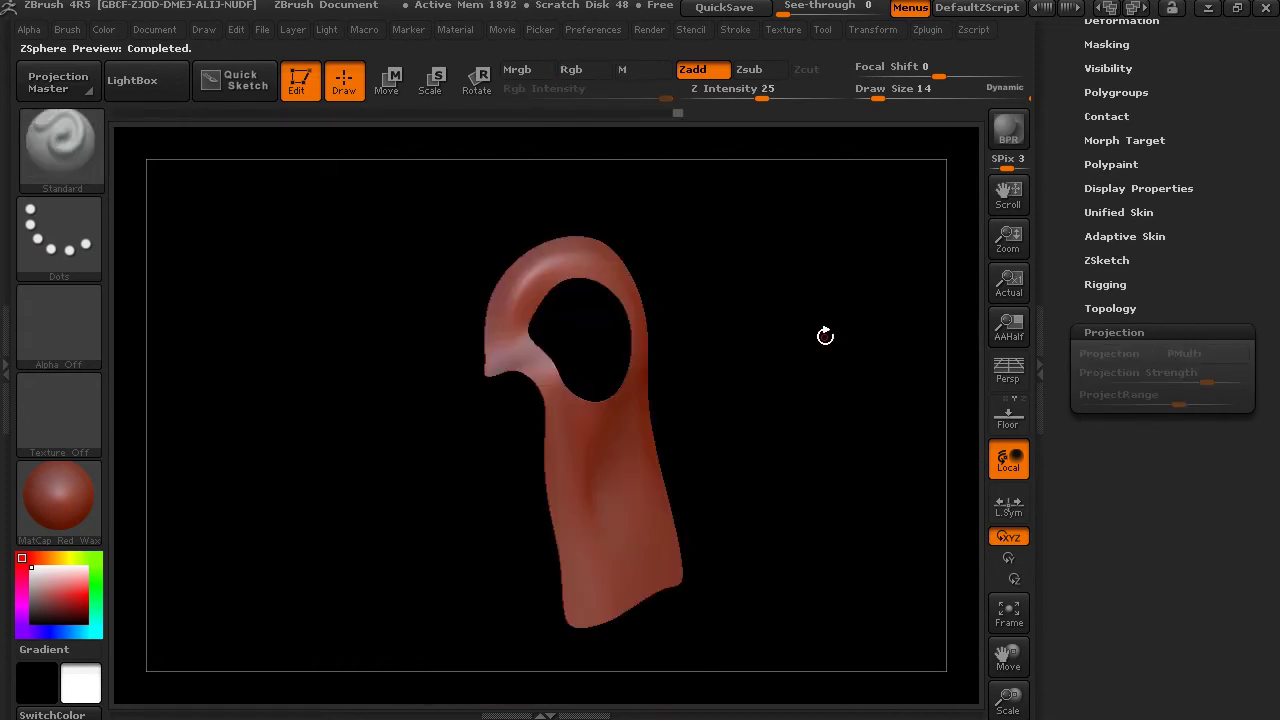
pyautogui.click(1125, 236)
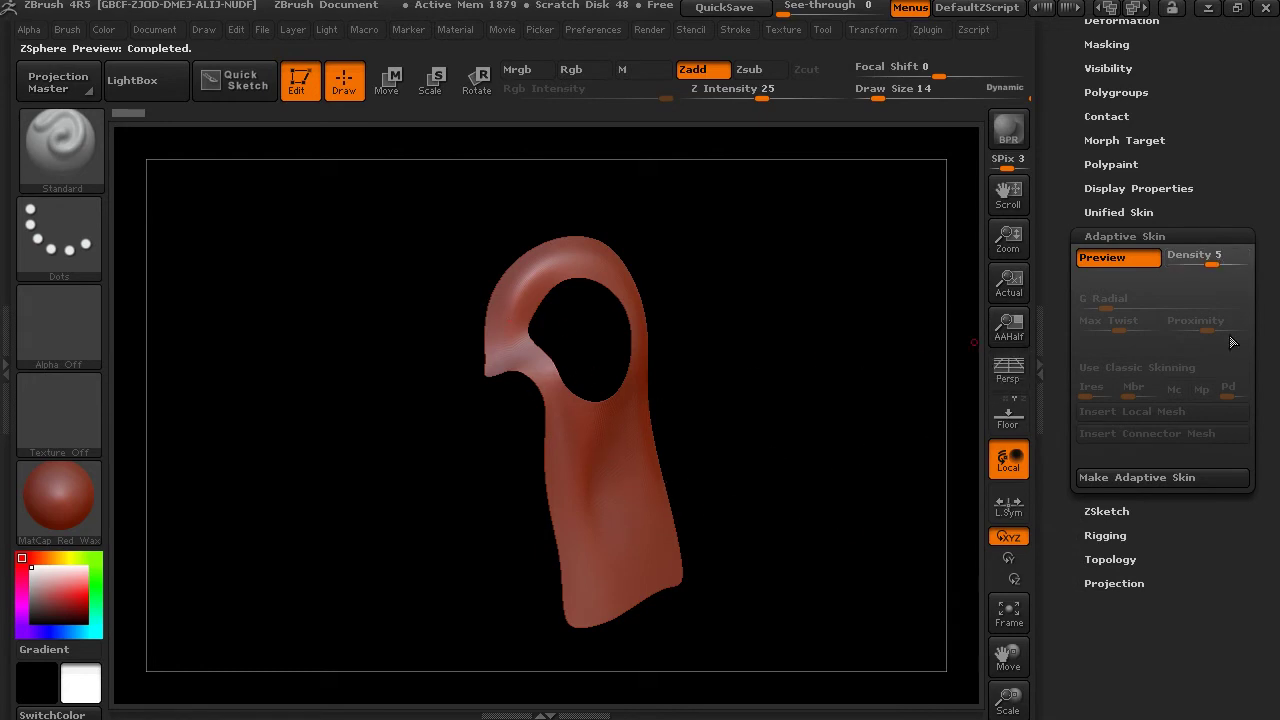
pyautogui.press('a')
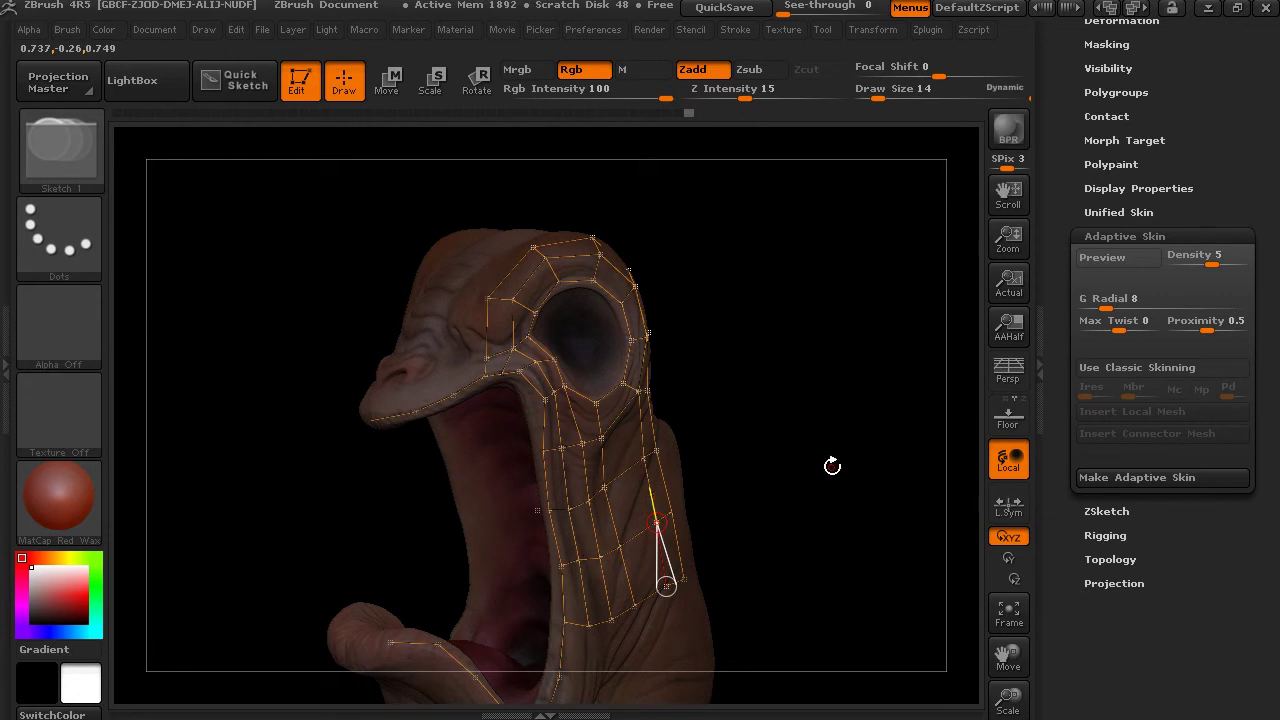
# Preview the adaptive skin again without projection and return to the topology view
pyautogui.press('a')
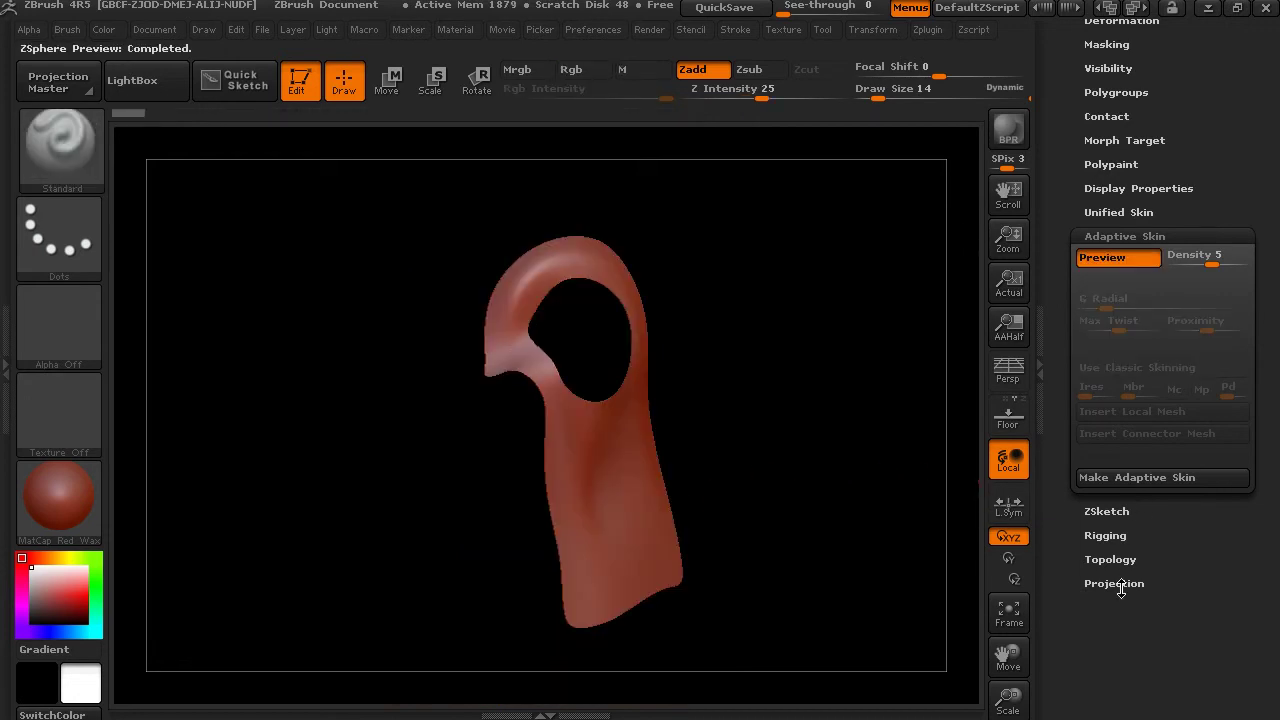
pyautogui.press('a')
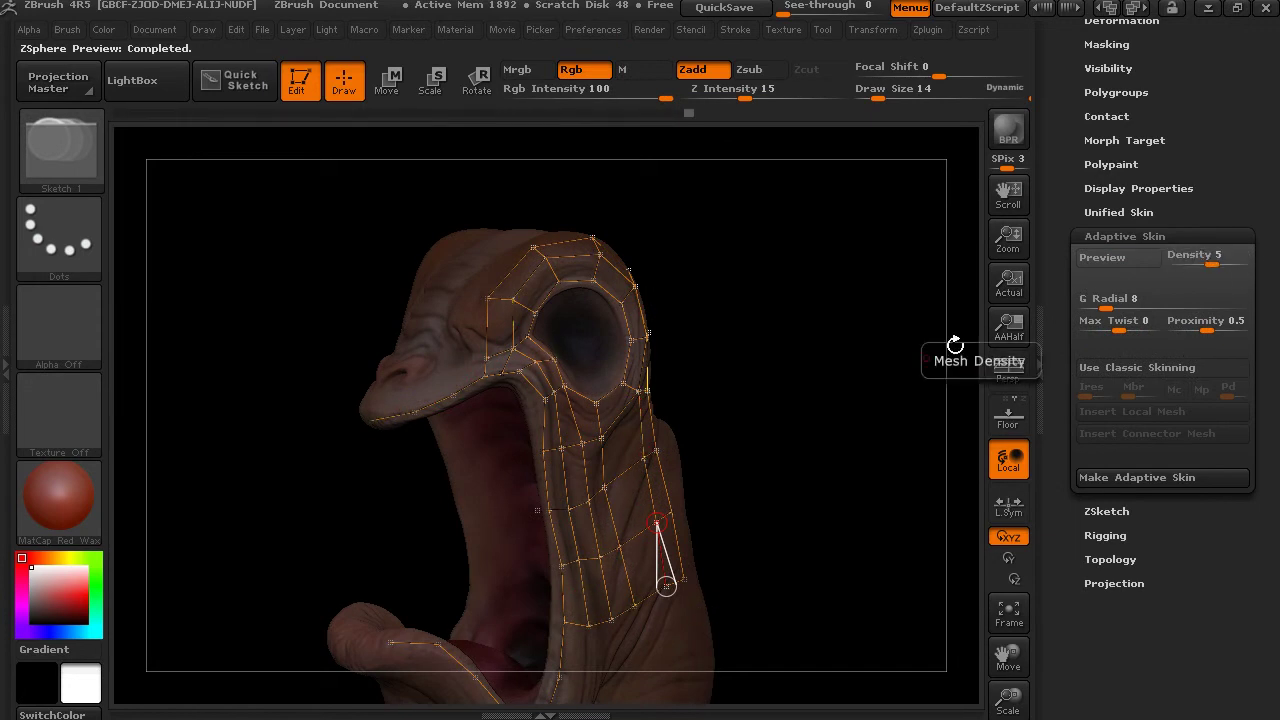
# Switch to the wormTool model, view it from the front and isolate the body subtool with Solo
pyautogui.moveTo(1060, 263); pyautogui.dragTo(1058, 463)
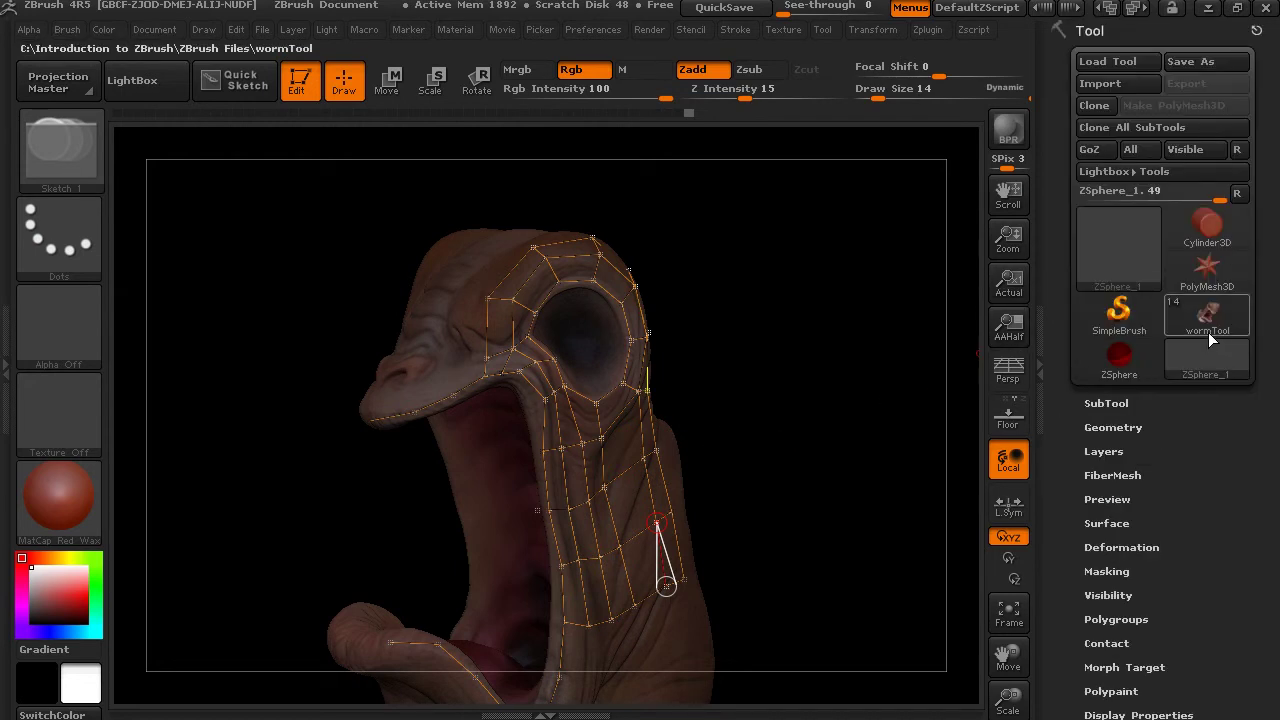
pyautogui.click(1224, 311)
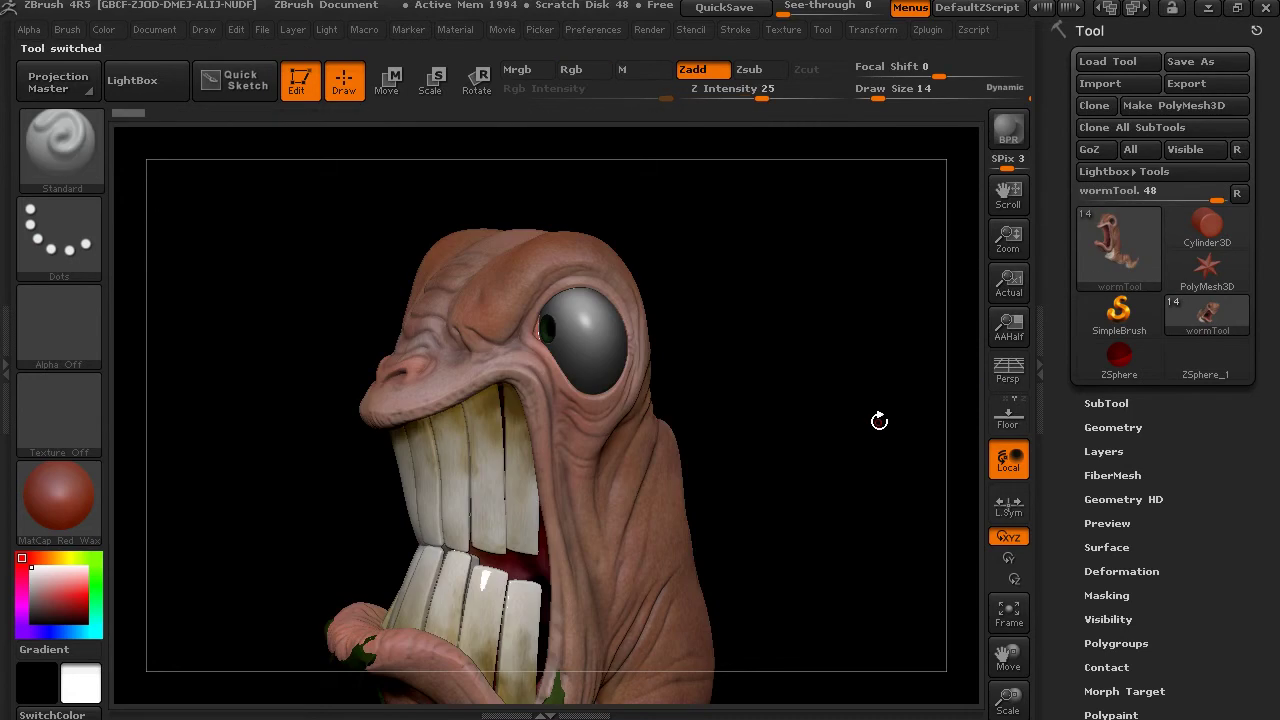
pyautogui.moveTo(851, 434)
pyautogui.keyDown('shift'); pyautogui.mouseDown()
pyautogui.moveTo(891, 451)
pyautogui.moveTo(831, 489)
pyautogui.moveTo(917, 503)
pyautogui.moveTo(920, 420)
pyautogui.mouseUp(); pyautogui.keyUp('shift')
pyautogui.click(1125, 404)
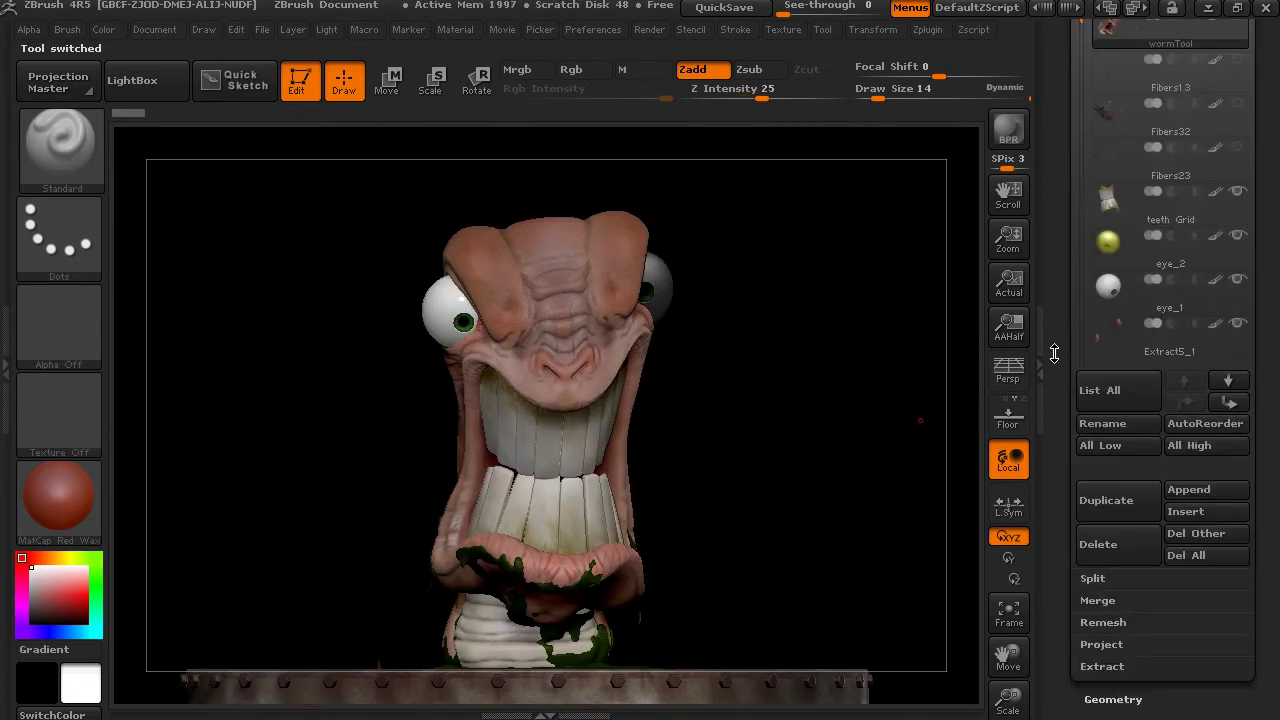
pyautogui.moveTo(1055, 354); pyautogui.dragTo(1061, 425)
pyautogui.click(860, 30)
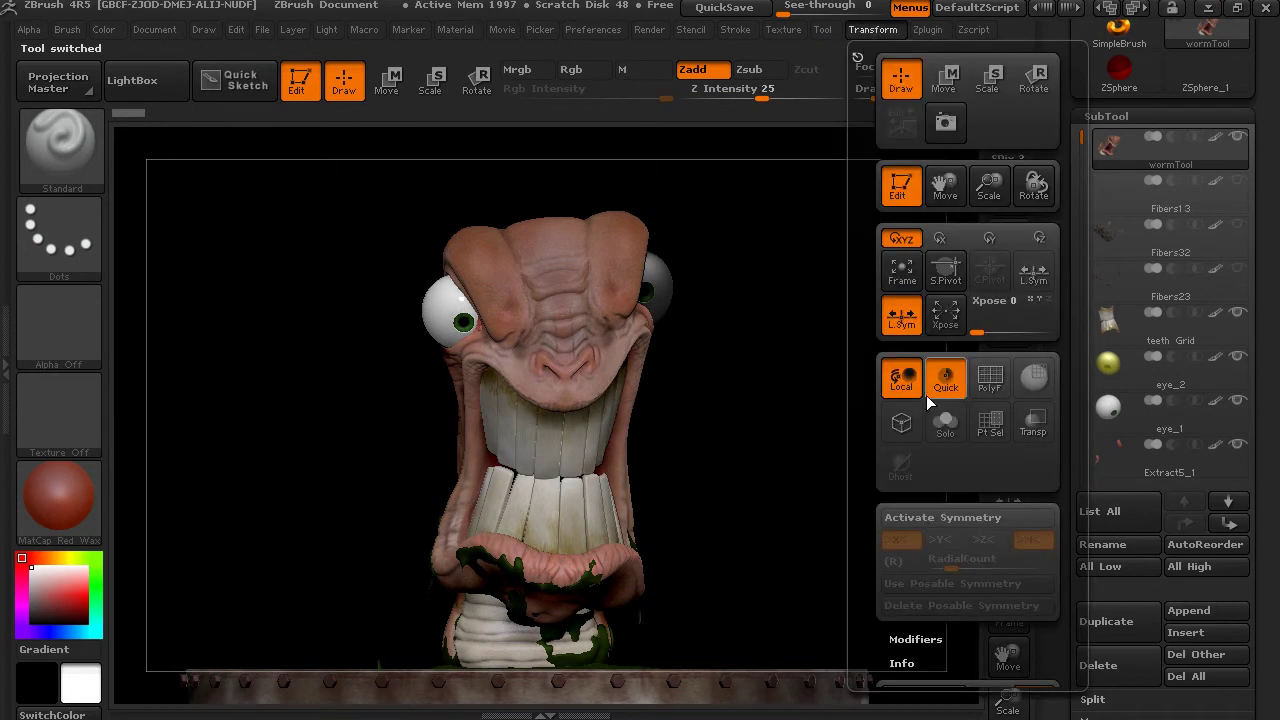
pyautogui.click(946, 421)
# Lower the worm body to subdivision level 1 and turn on the PolyFrame wireframe to show its topology
pyautogui.scroll(-5, 1100, 555)
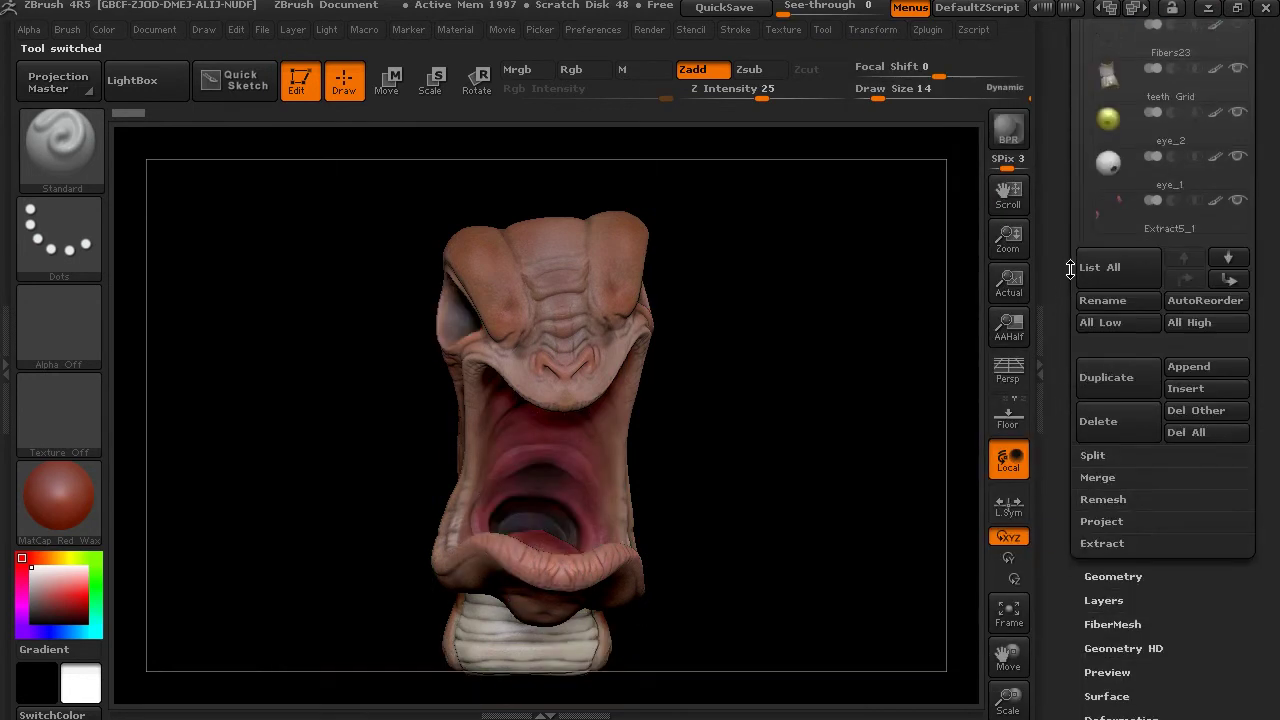
pyautogui.click(1110, 564)
pyautogui.scroll(4, 1150, 300)
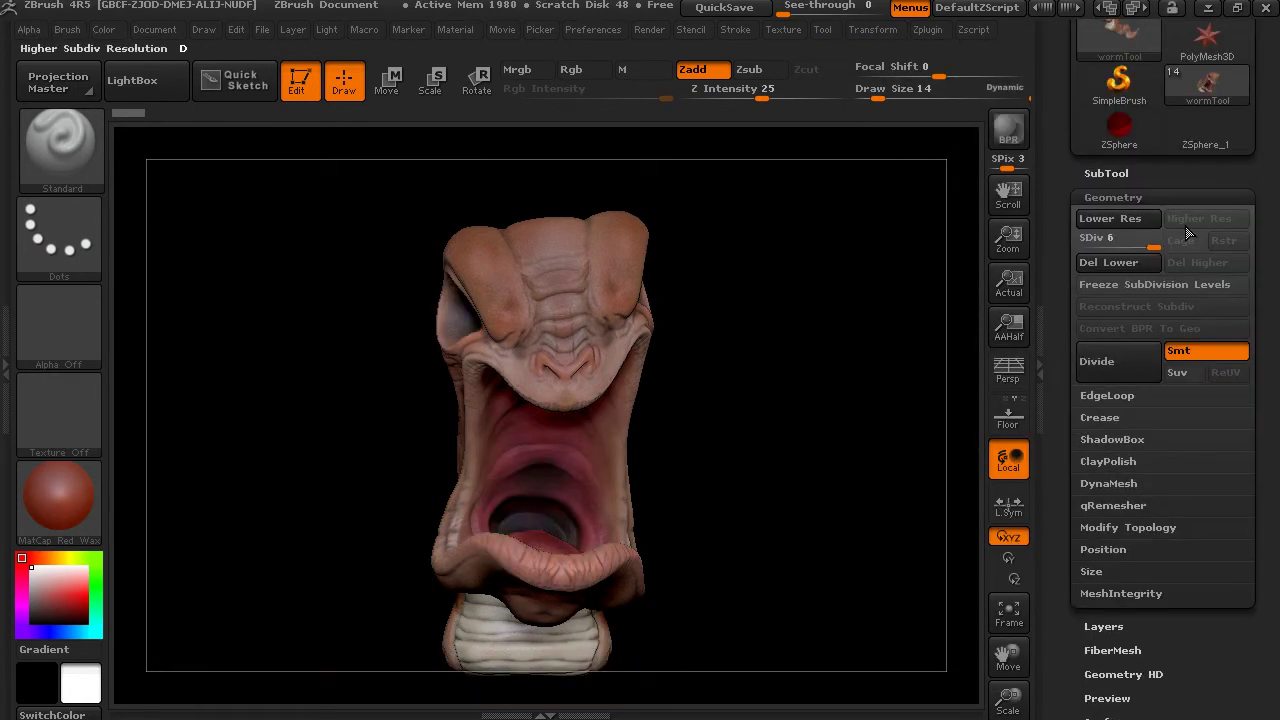
pyautogui.moveTo(1153, 243); pyautogui.dragTo(1062, 274)
pyautogui.moveTo(900, 374); pyautogui.dragTo(922, 55)
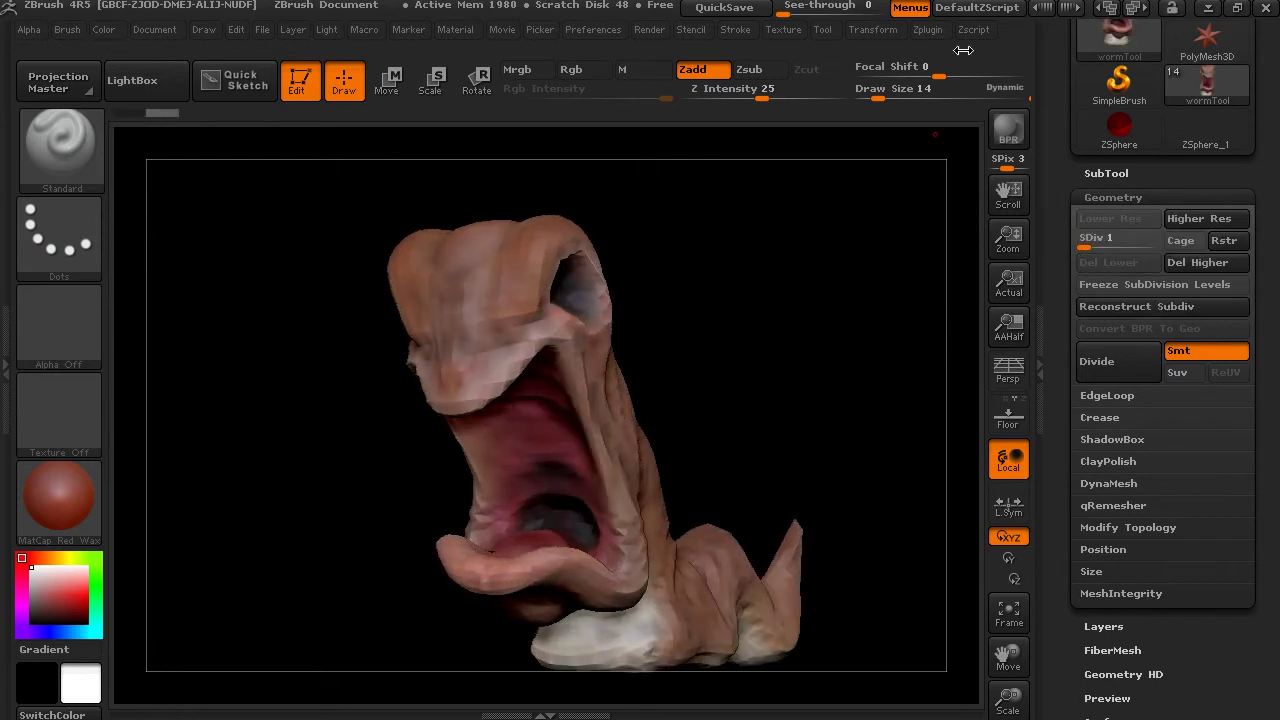
pyautogui.click(868, 36)
pyautogui.click(989, 379)
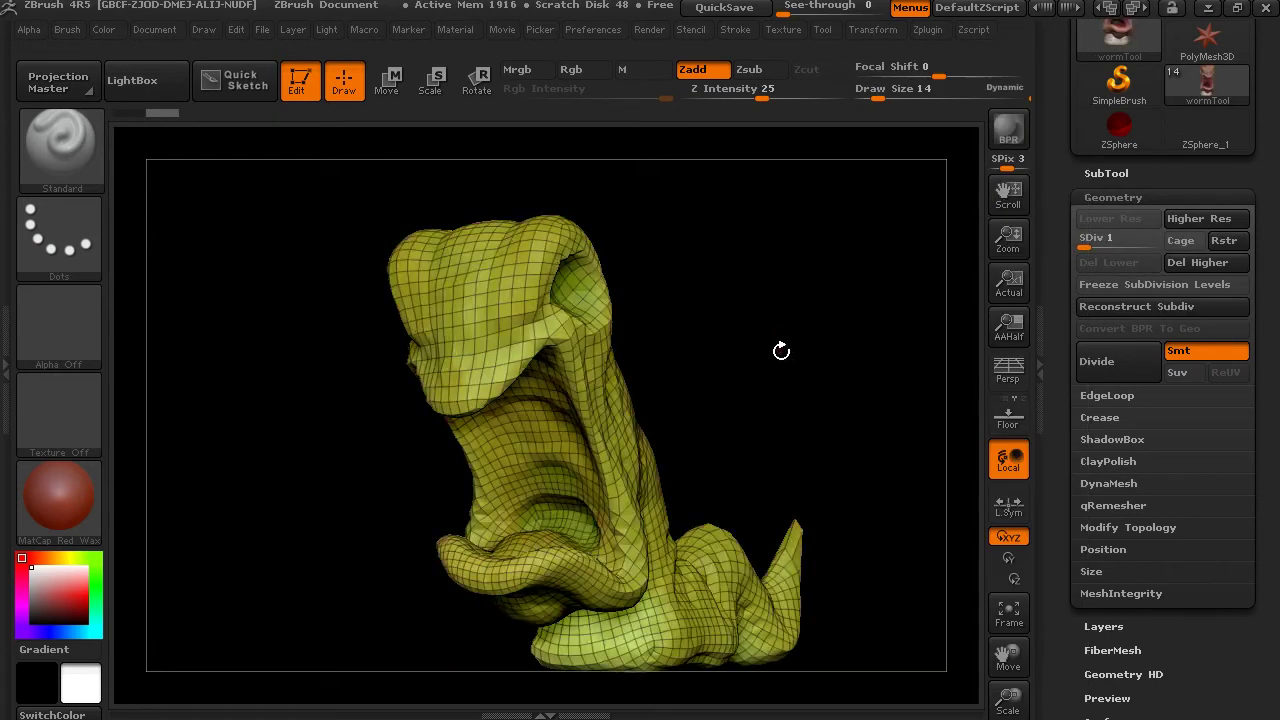
pyautogui.moveTo(763, 333); pyautogui.dragTo(960, 352)
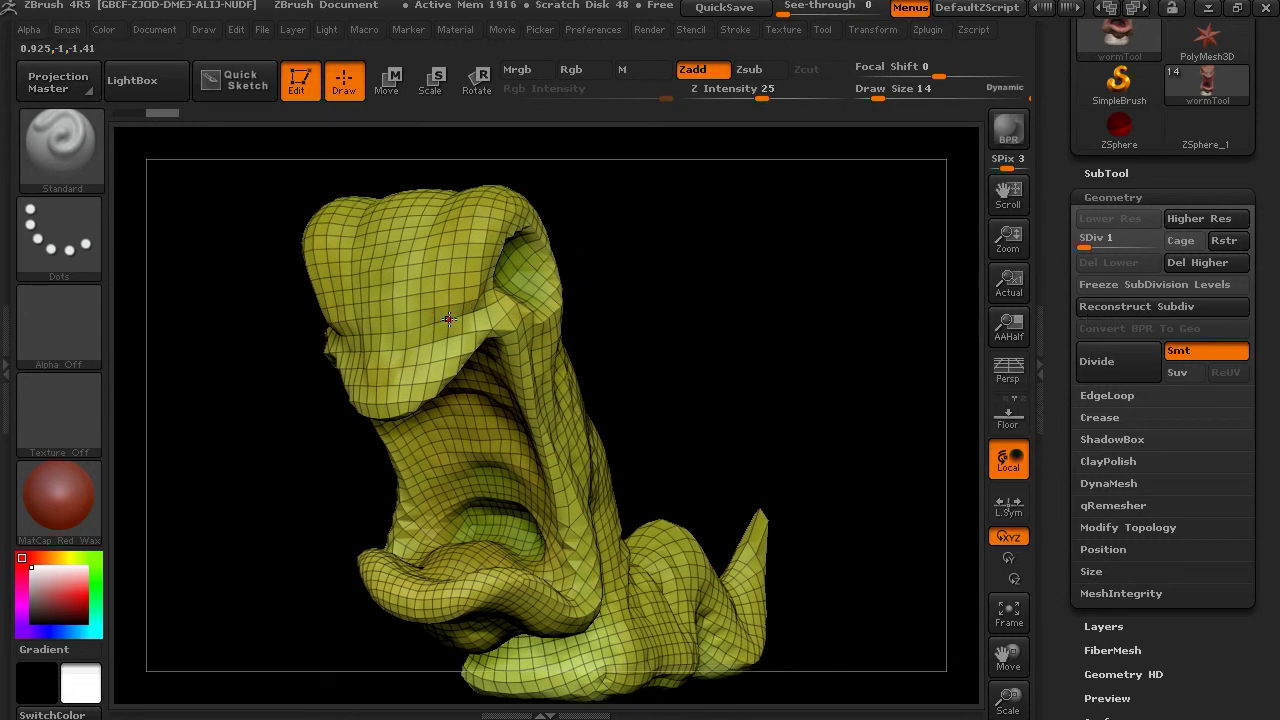
# Try to freeze the subdivision levels, bake all of the worm's layers and turn on Freeze SubDivision Levels
pyautogui.click(1104, 284)
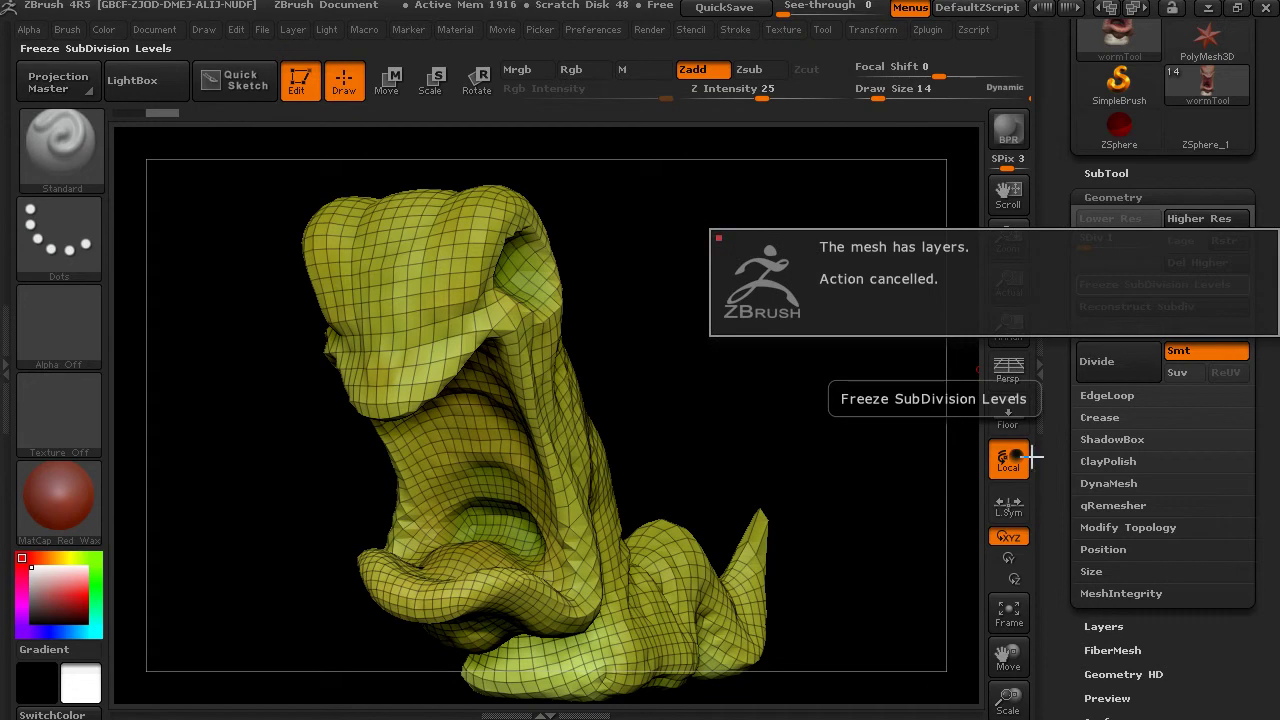
pyautogui.scroll(-2, 1061, 547)
pyautogui.click(1104, 552)
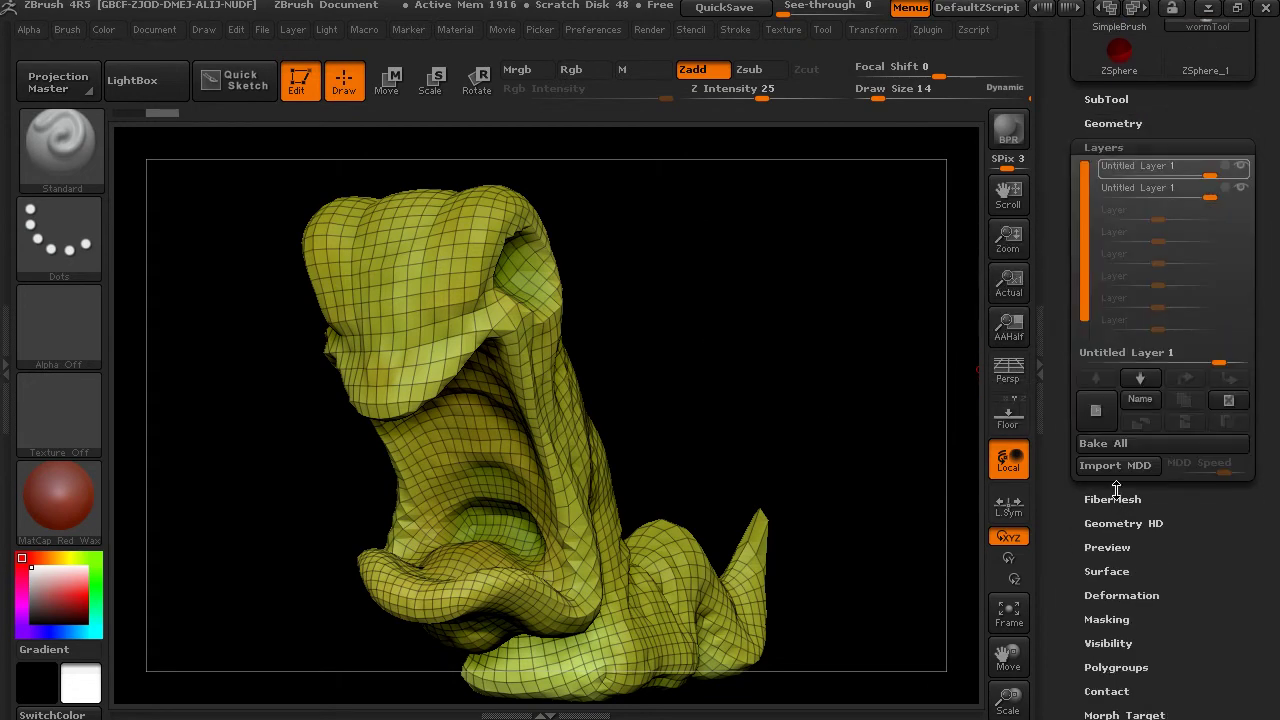
pyautogui.click(1131, 443)
pyautogui.click(1104, 144)
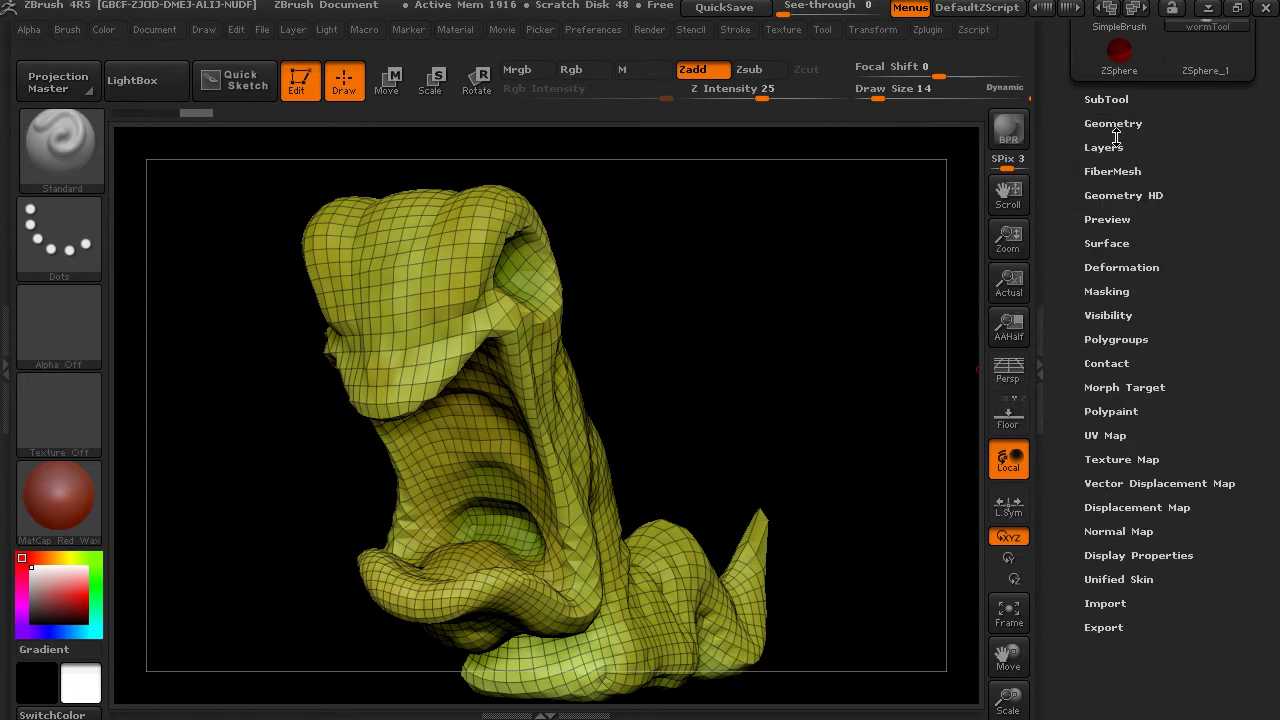
pyautogui.click(1121, 125)
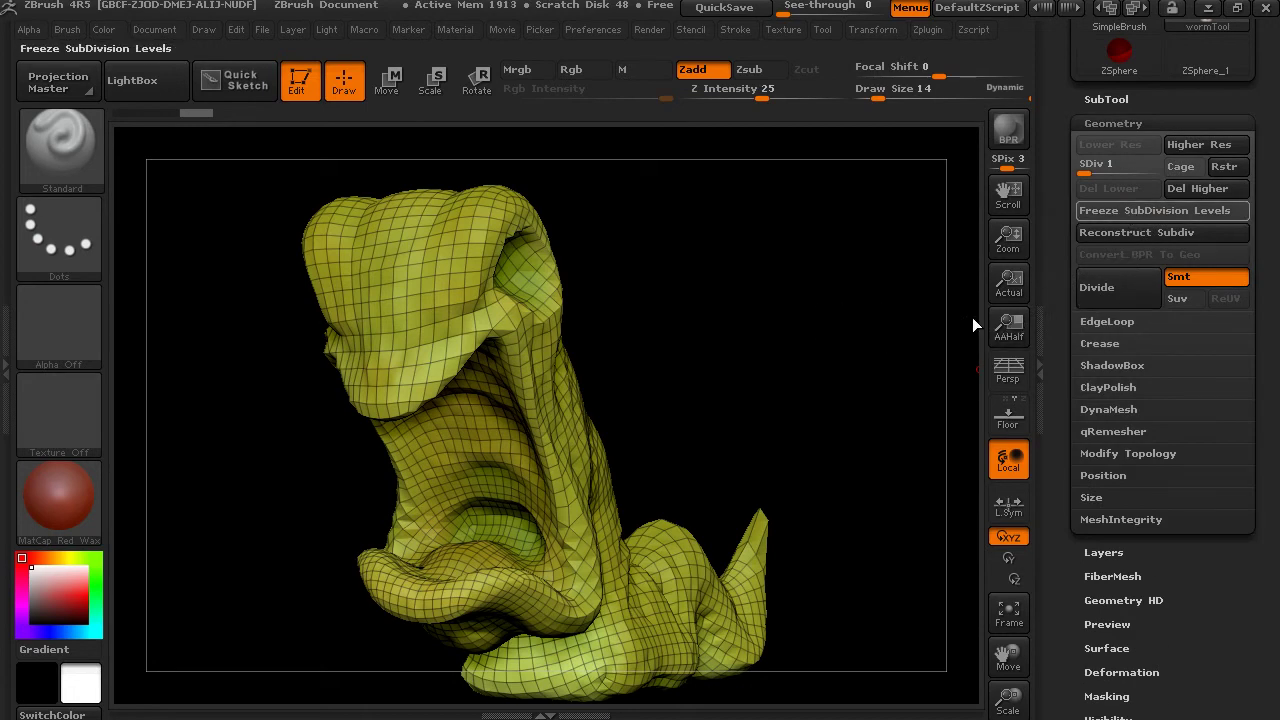
# Remesh the worm body with QRemesher using the Same polygon count option and AutoMask on
pyautogui.click(1113, 434)
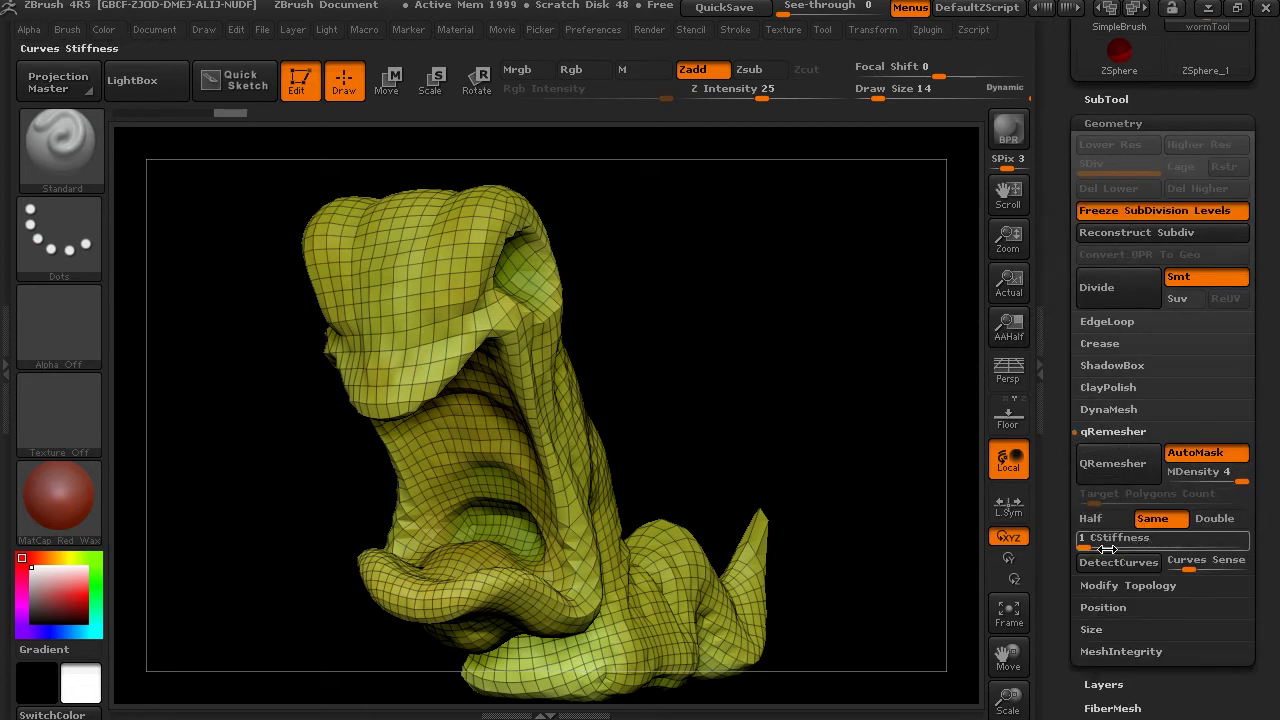
pyautogui.click(1135, 463)
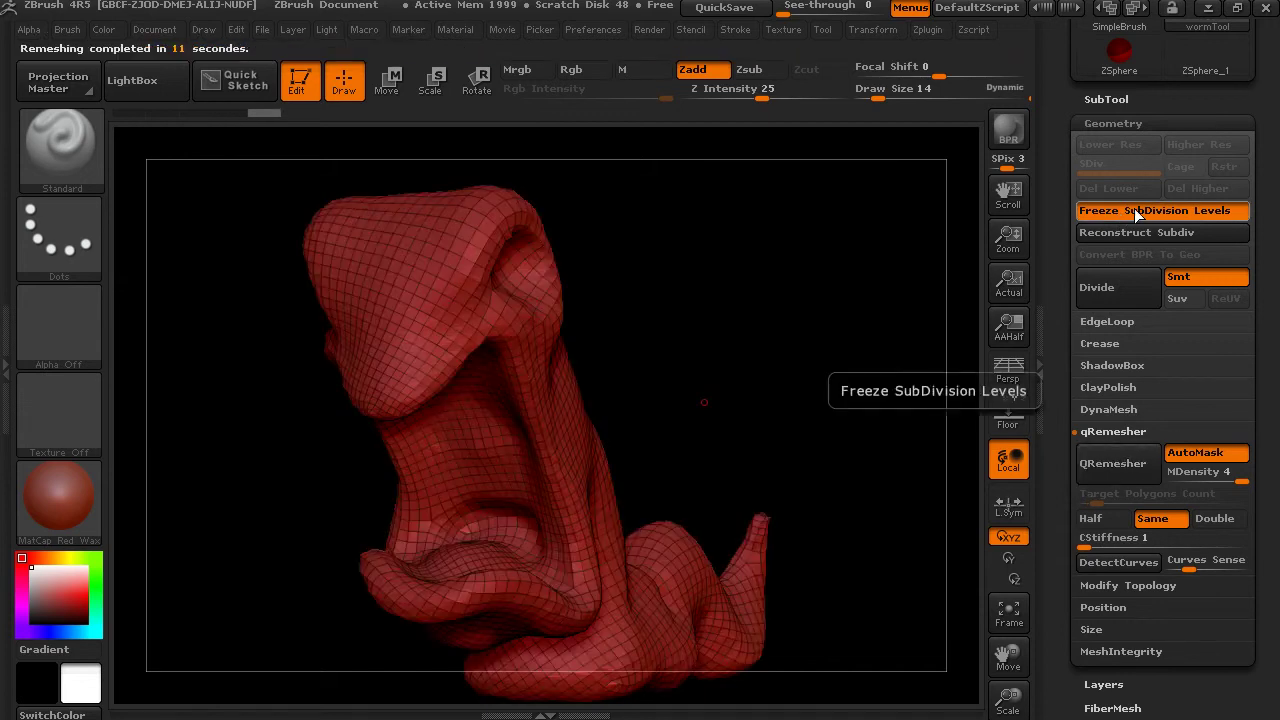
pyautogui.moveTo(684, 272)
pyautogui.mouseDown()
pyautogui.moveTo(628, 283)
pyautogui.moveTo(664, 276)
pyautogui.mouseUp()
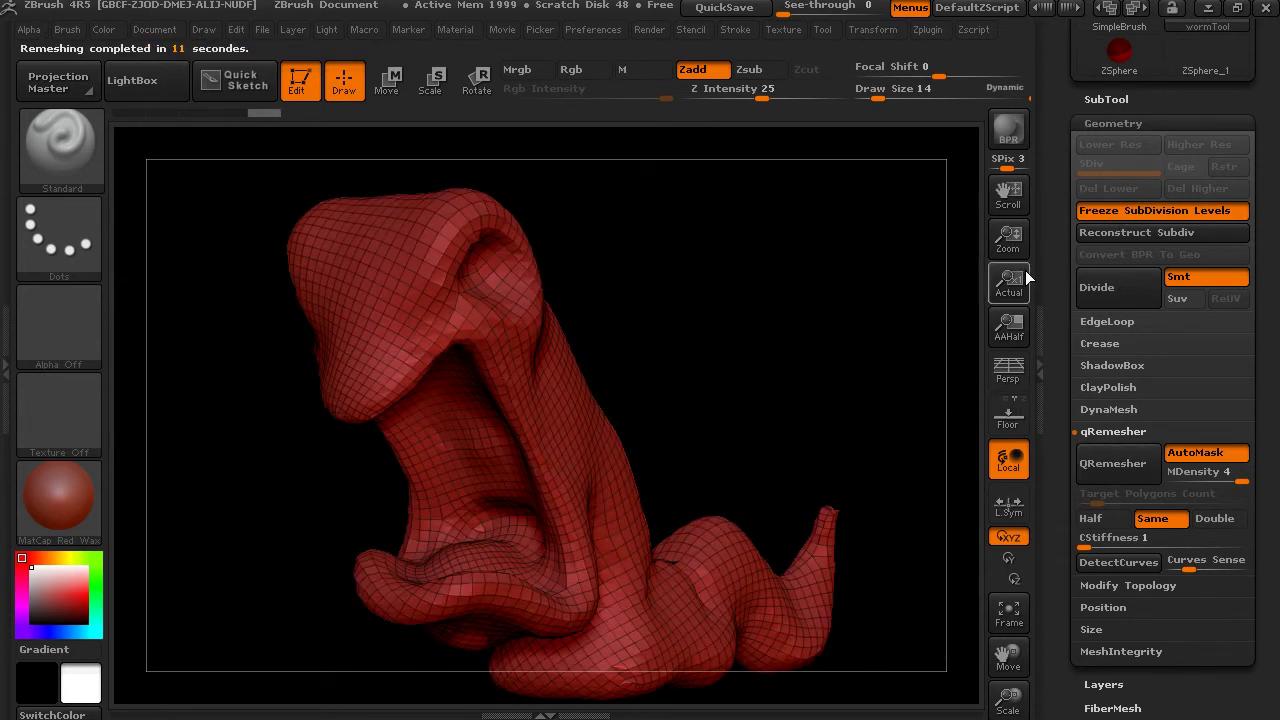
# Turn off Freeze SubDivision Levels to restore the levels on the remeshed worm, and hide the PolyFrame wireframe
pyautogui.click(1123, 211)
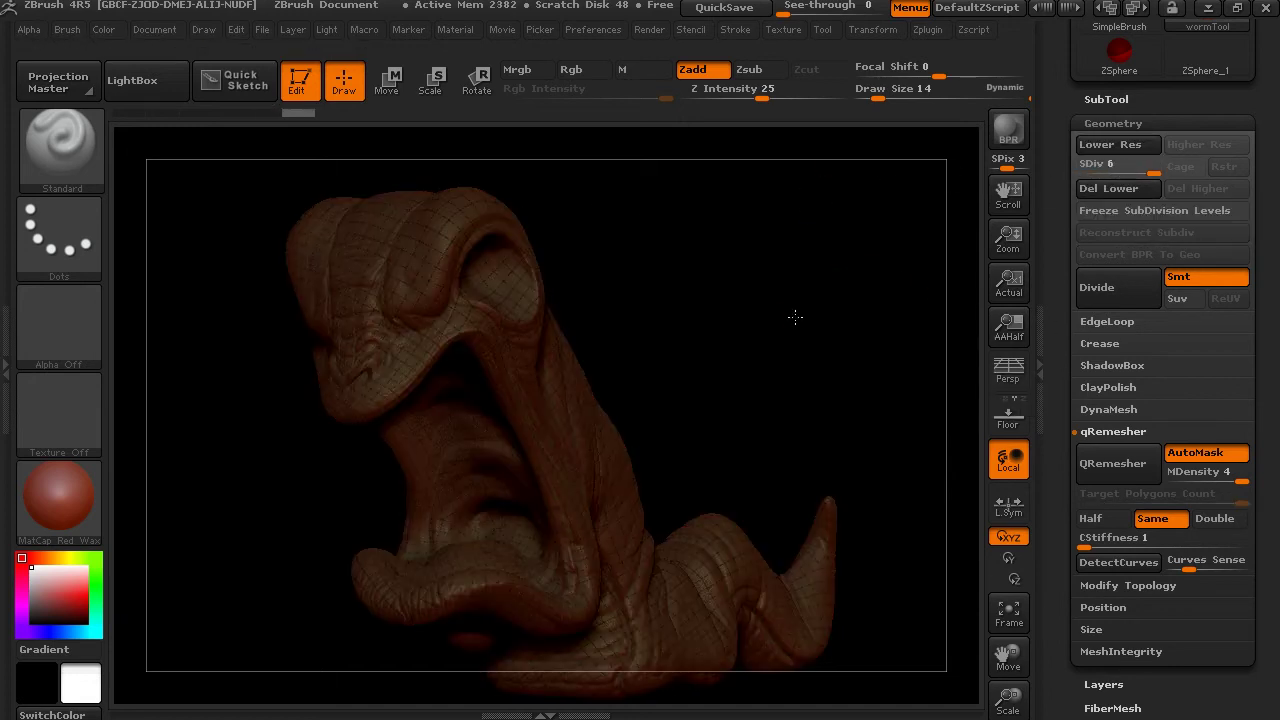
pyautogui.moveTo(795, 317)
pyautogui.mouseDown()
pyautogui.moveTo(807, 303)
pyautogui.moveTo(671, 380)
pyautogui.moveTo(751, 423)
pyautogui.mouseUp()
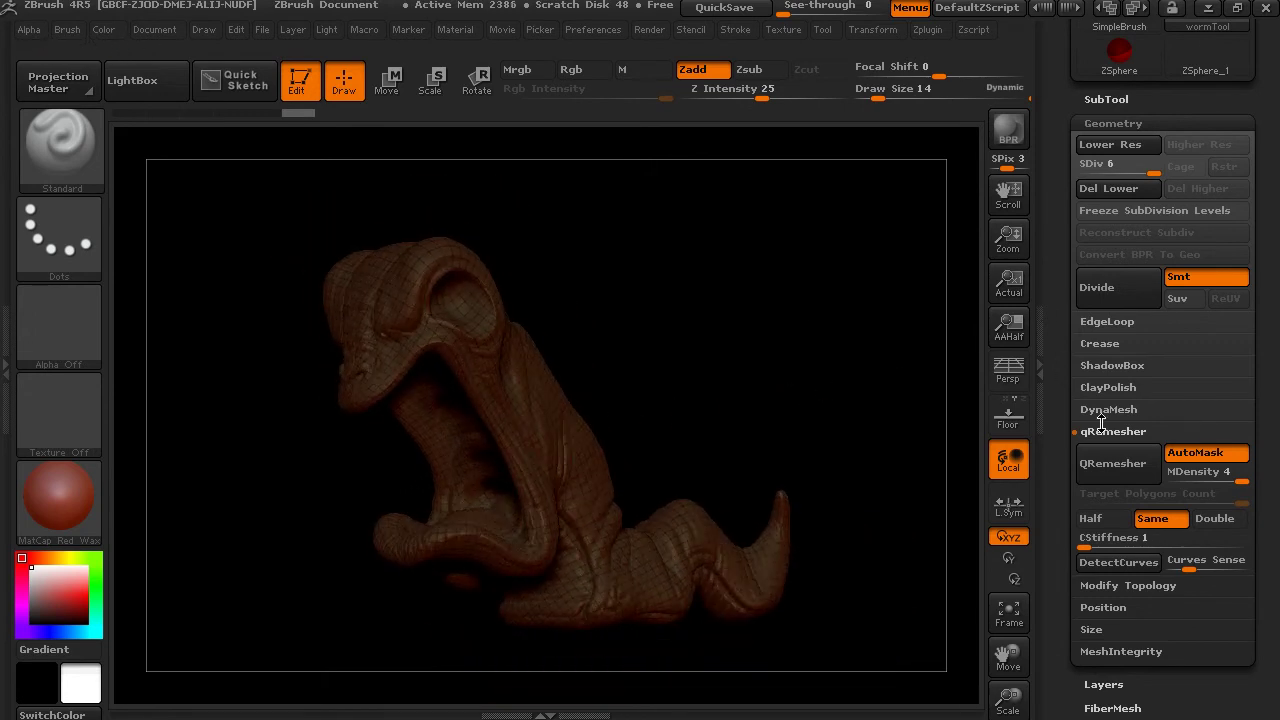
pyautogui.click(873, 29)
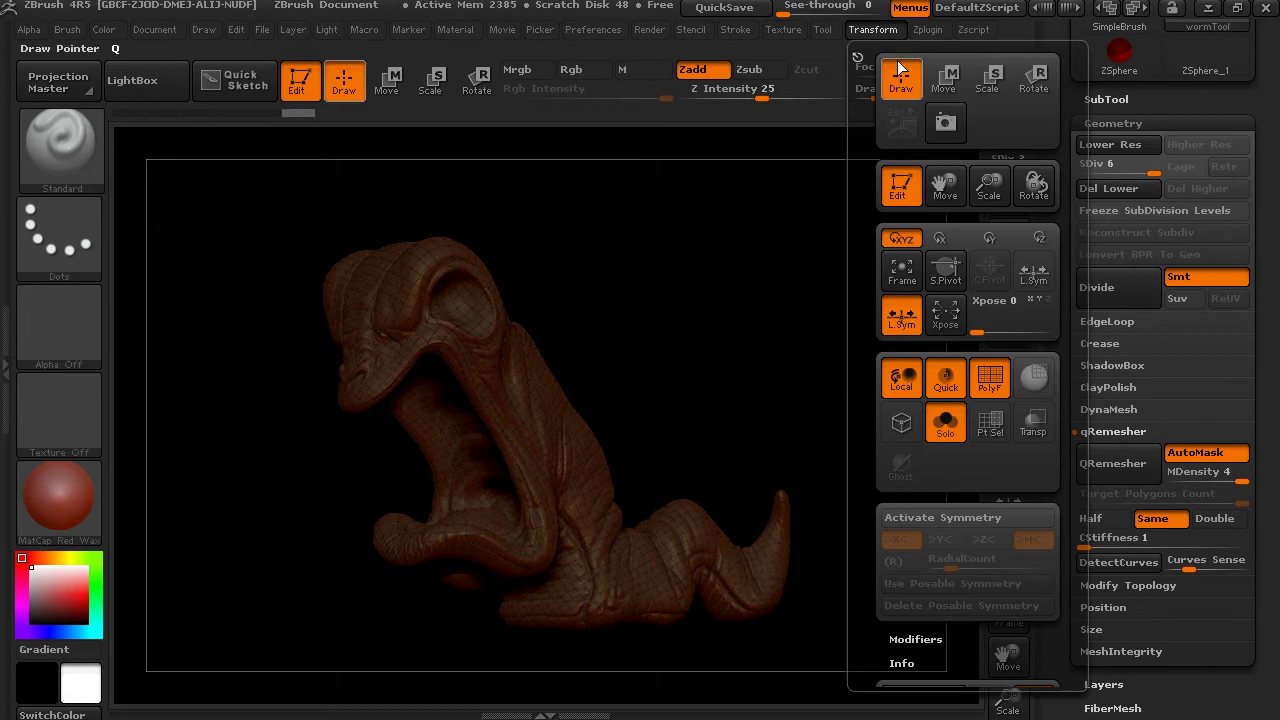
pyautogui.click(983, 389)
pyautogui.moveTo(749, 366)
pyautogui.mouseDown()
pyautogui.moveTo(826, 380)
pyautogui.moveTo(629, 403)
pyautogui.mouseUp()
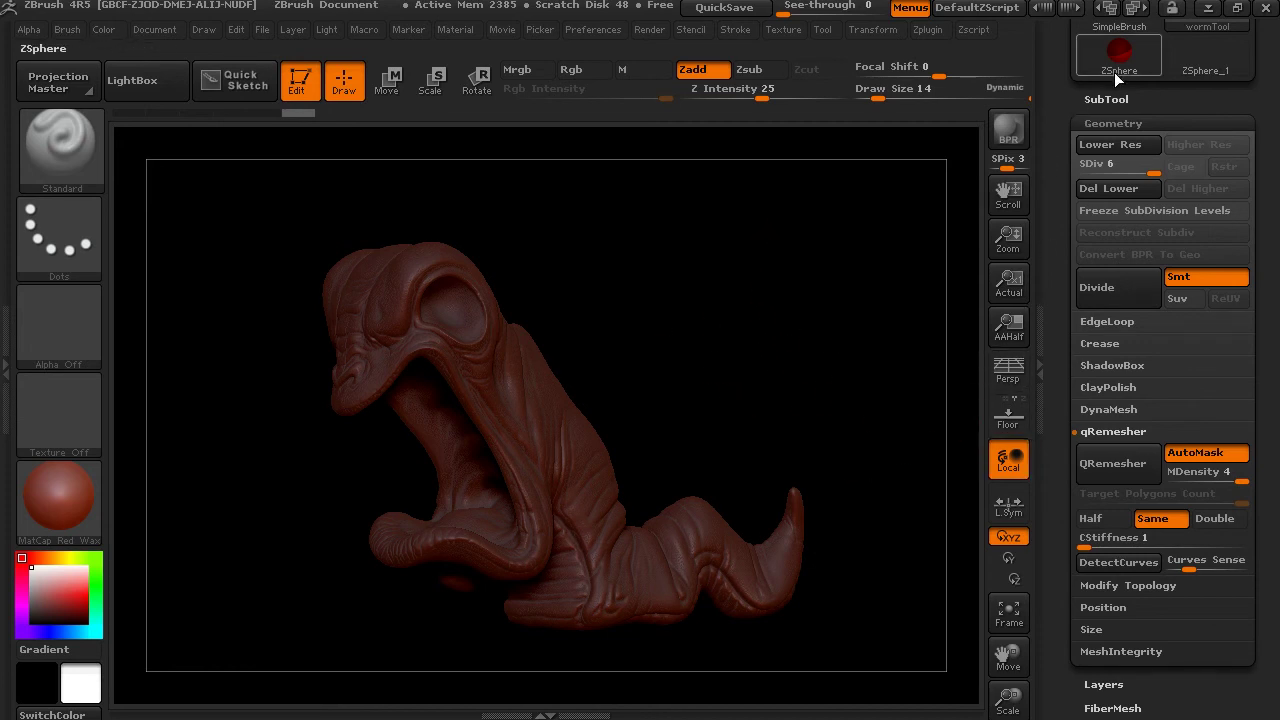
pyautogui.moveTo(1123, 72)
pyautogui.moveTo(1049, 300)
pyautogui.mouseDown()
pyautogui.moveTo(1069, 129)
pyautogui.moveTo(1056, 290)
pyautogui.mouseUp()
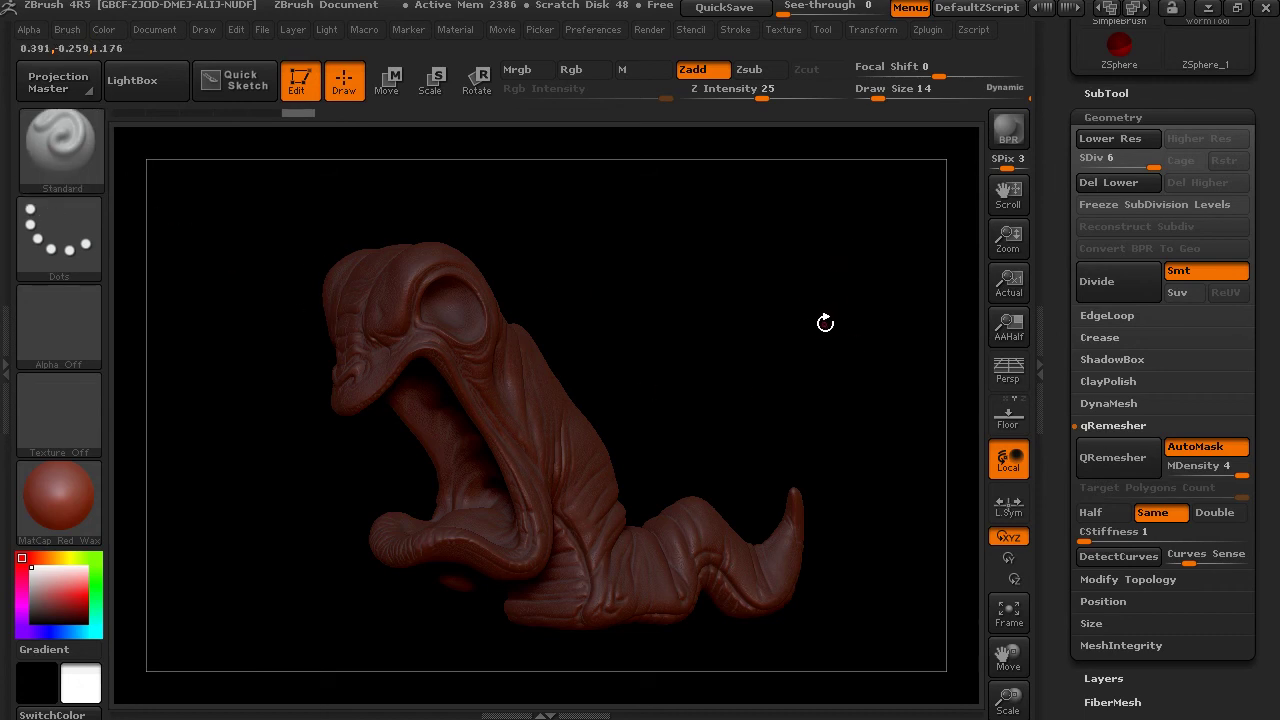
pyautogui.moveTo(805, 366); pyautogui.dragTo(818, 371)
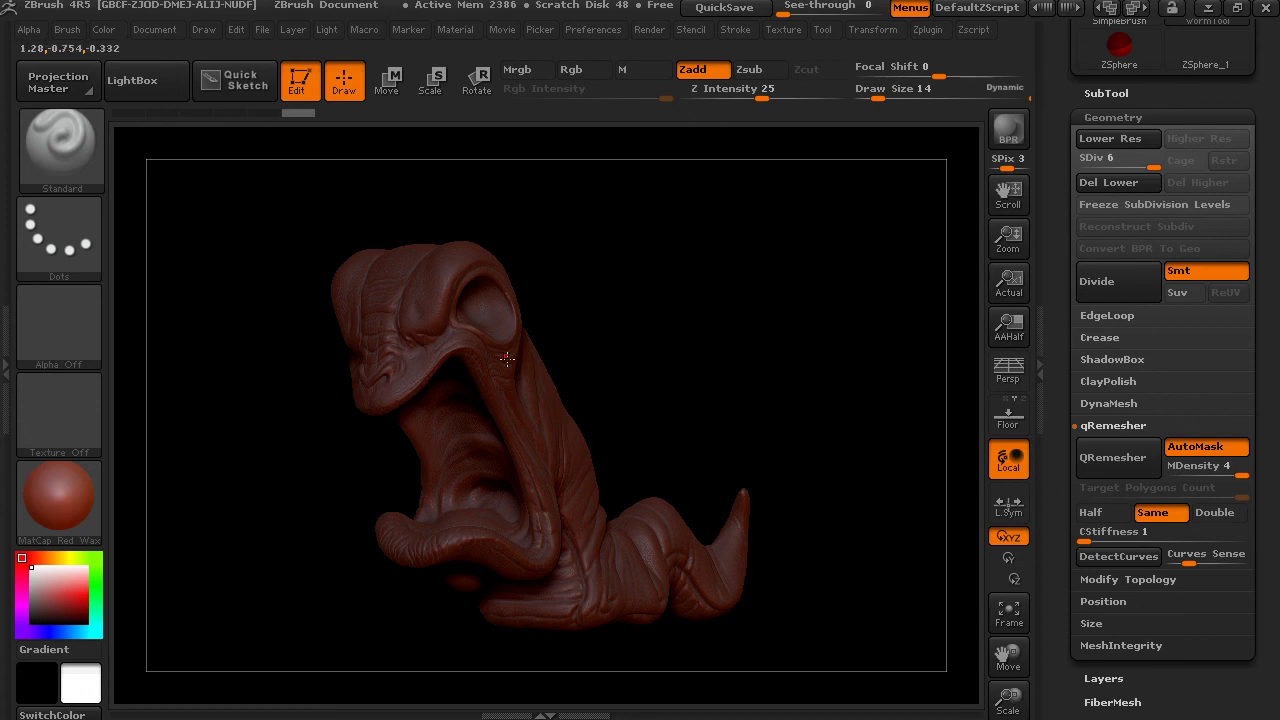
pyautogui.moveTo(749, 339); pyautogui.dragTo(760, 401)
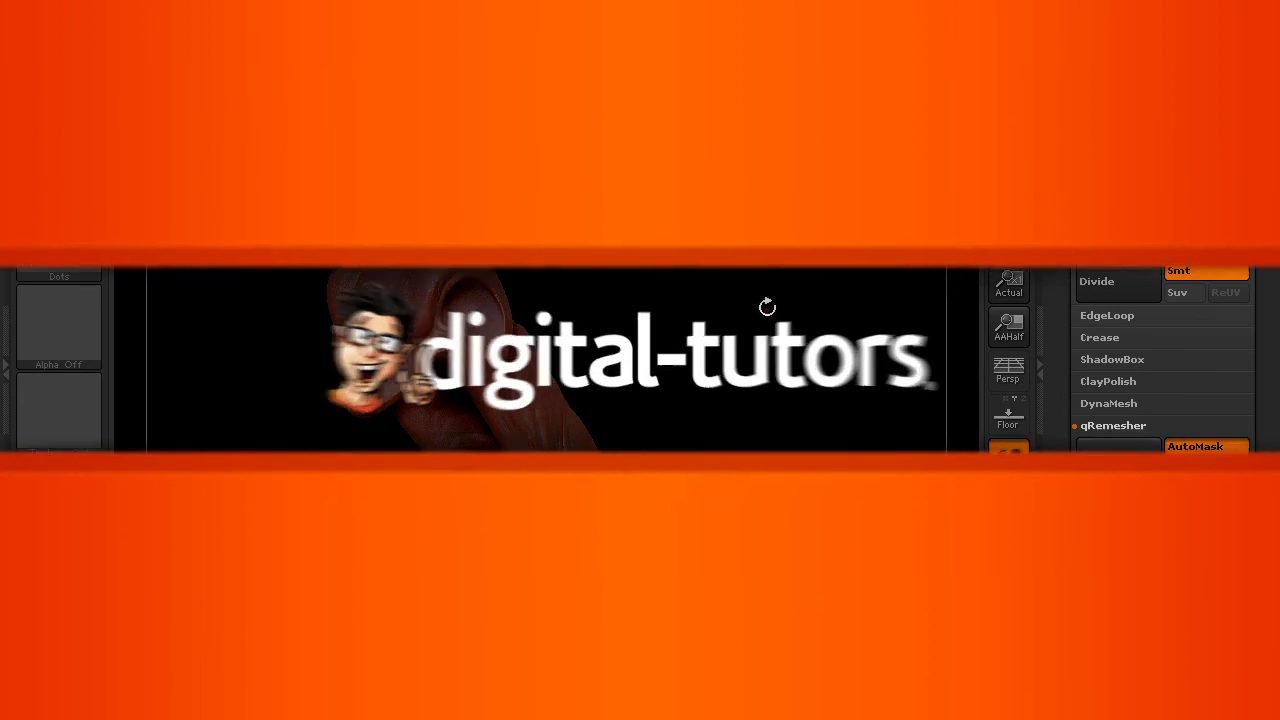